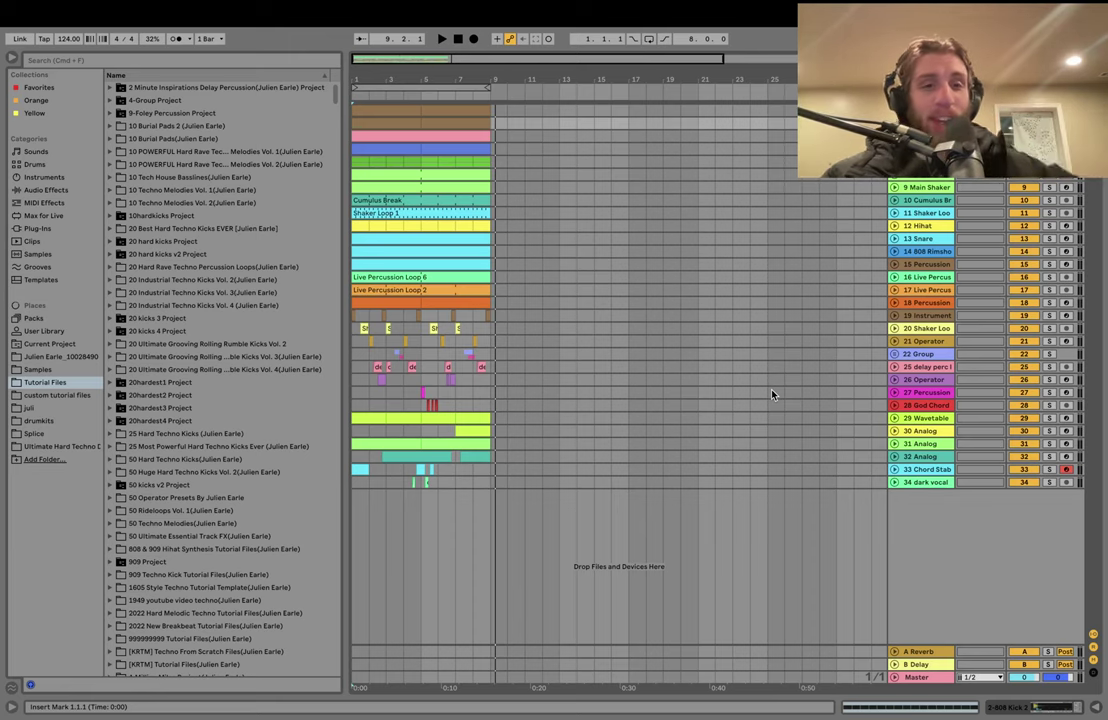
- Solo the kick, bass and low tom tracks together, play them from the start and unfold their track lanes
{"action": "left_click", "coordinate": [384, 134]}
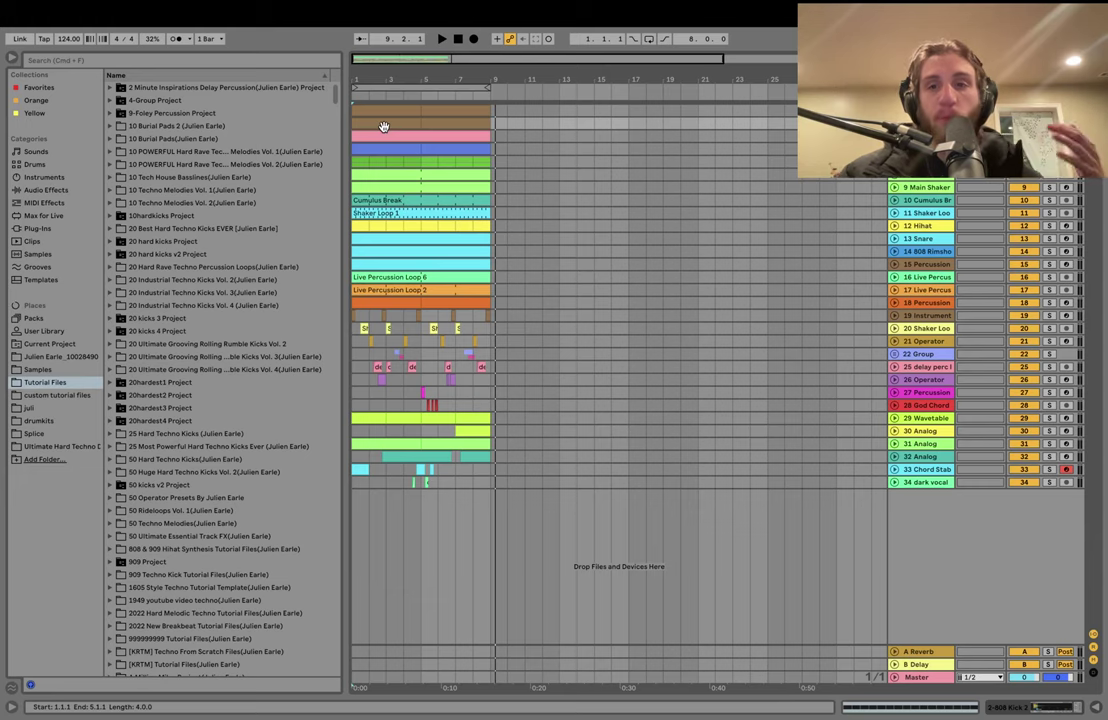
{"action": "left_click", "coordinate": [384, 127]}
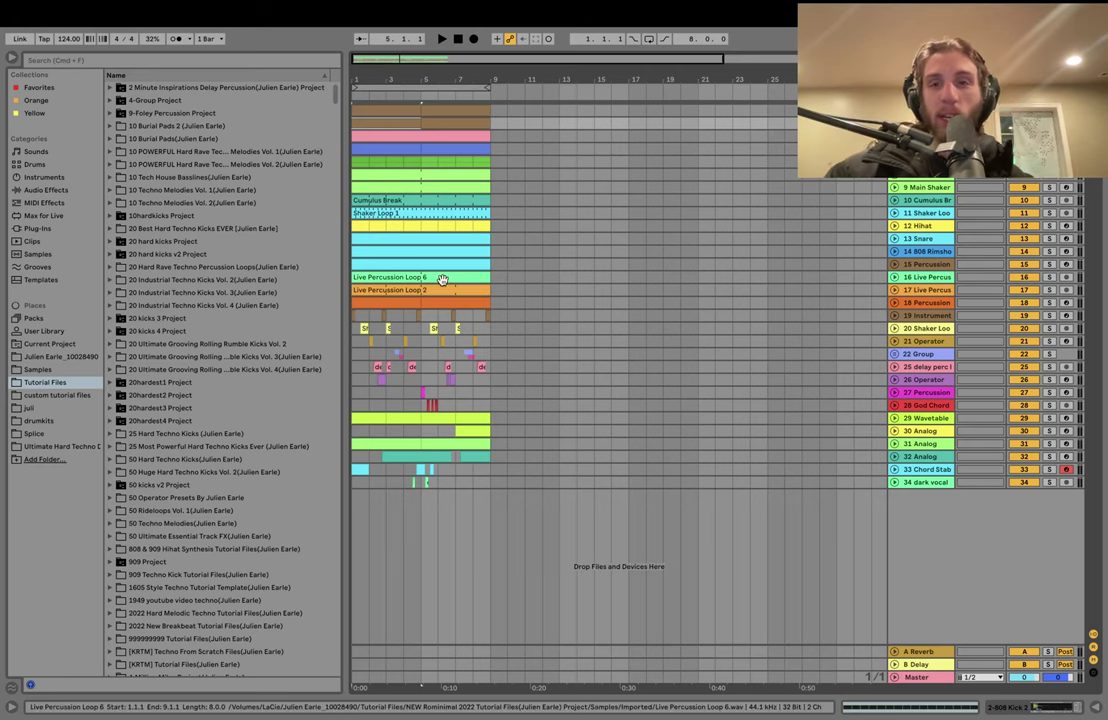
{"action": "left_click", "coordinate": [452, 144]}
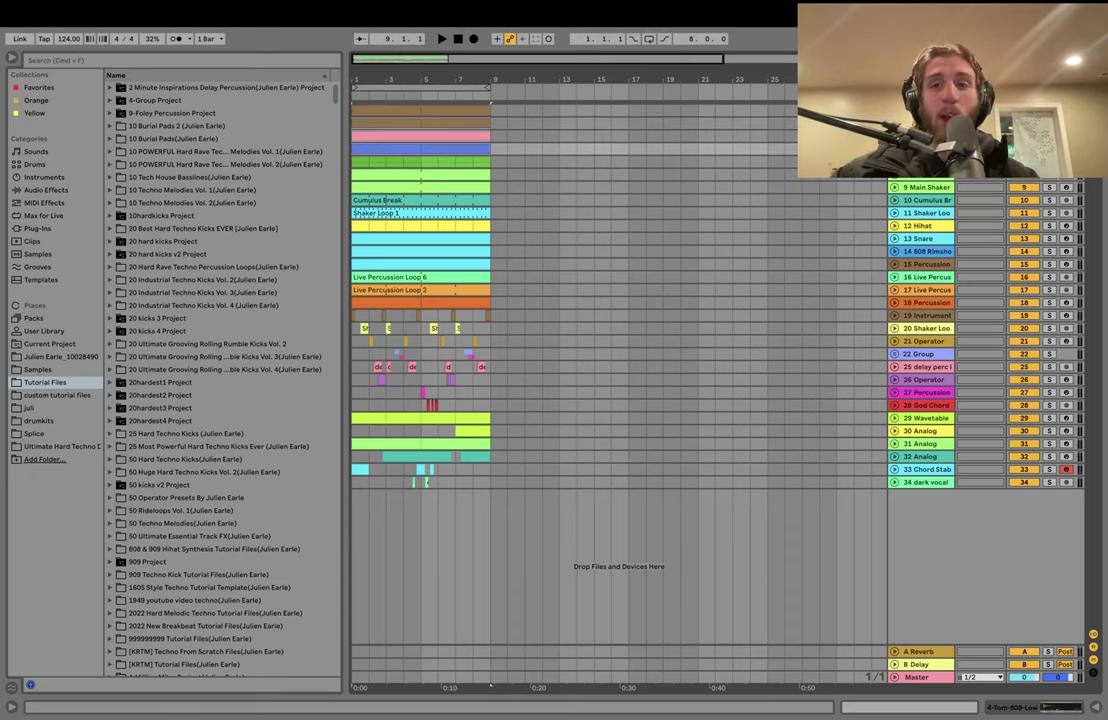
{"action": "key", "text": "s"}
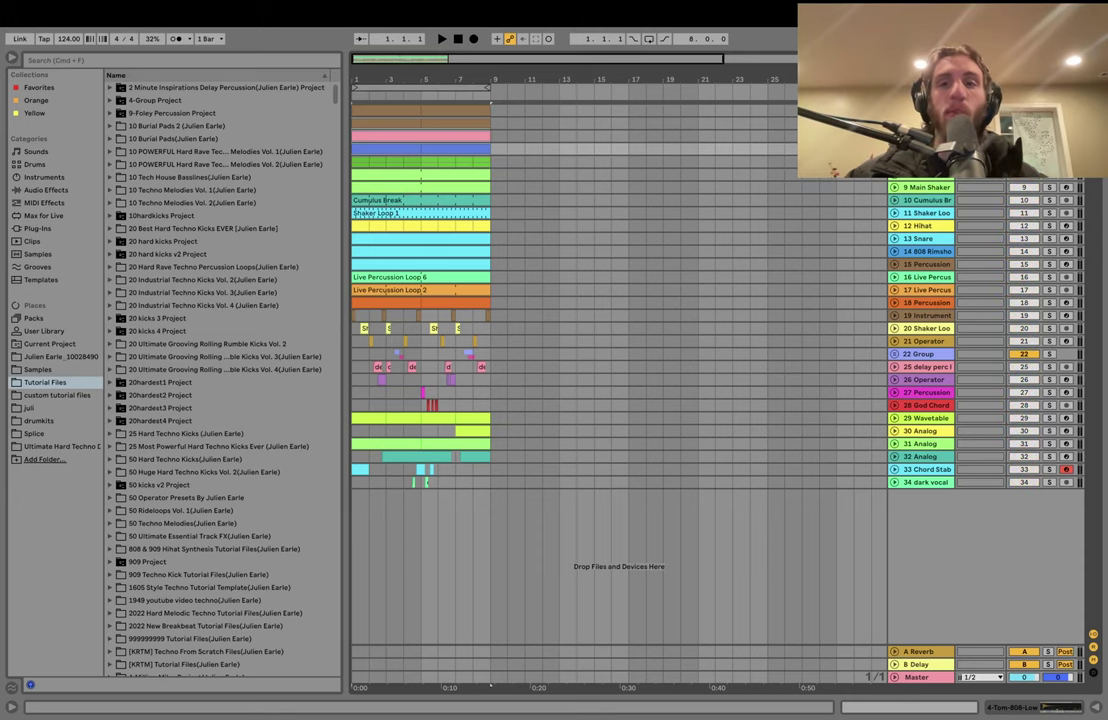
{"action": "key", "text": "space"}
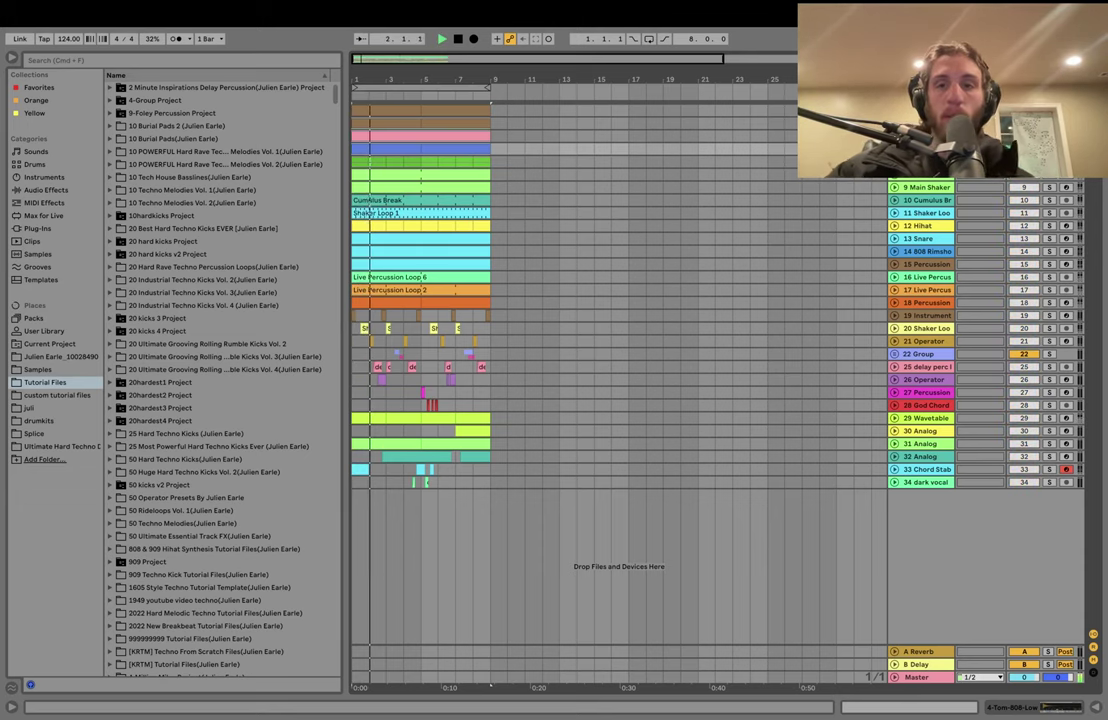
{"action": "key", "text": "u"}
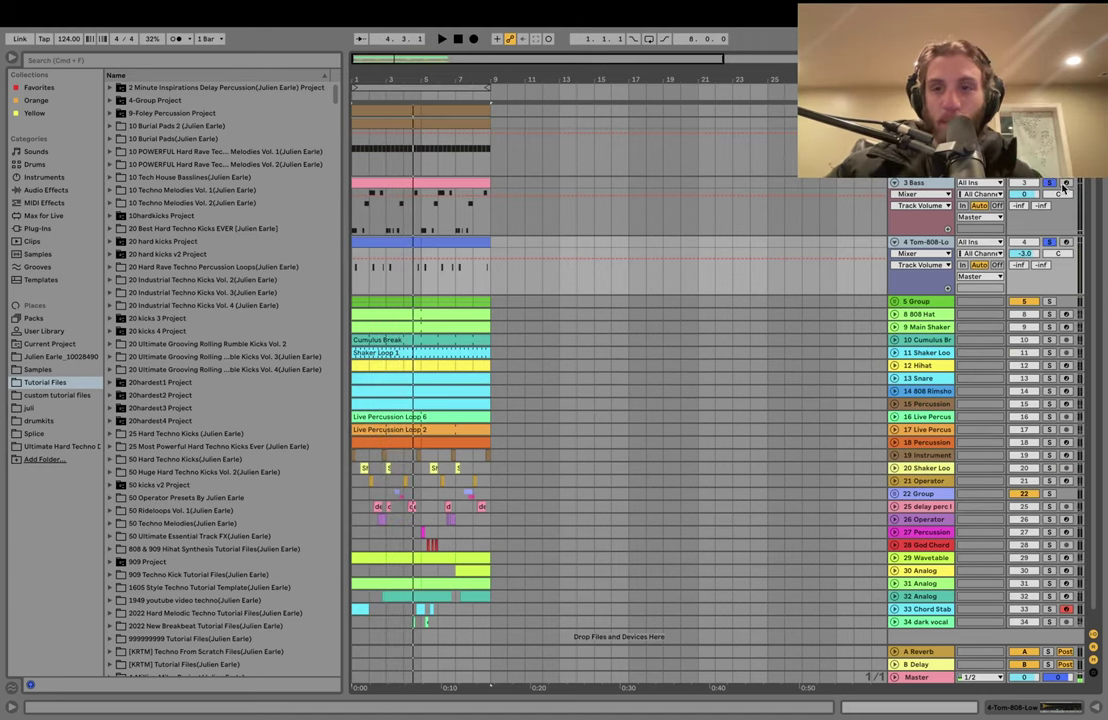
- Clear the group solo, solo only the 808 kick track and replay its opening bar several times
{"action": "left_click", "coordinate": [1050, 183]}
{"action": "key", "text": "Up"}
{"action": "key", "text": "Up"}
{"action": "key", "text": "Up"}
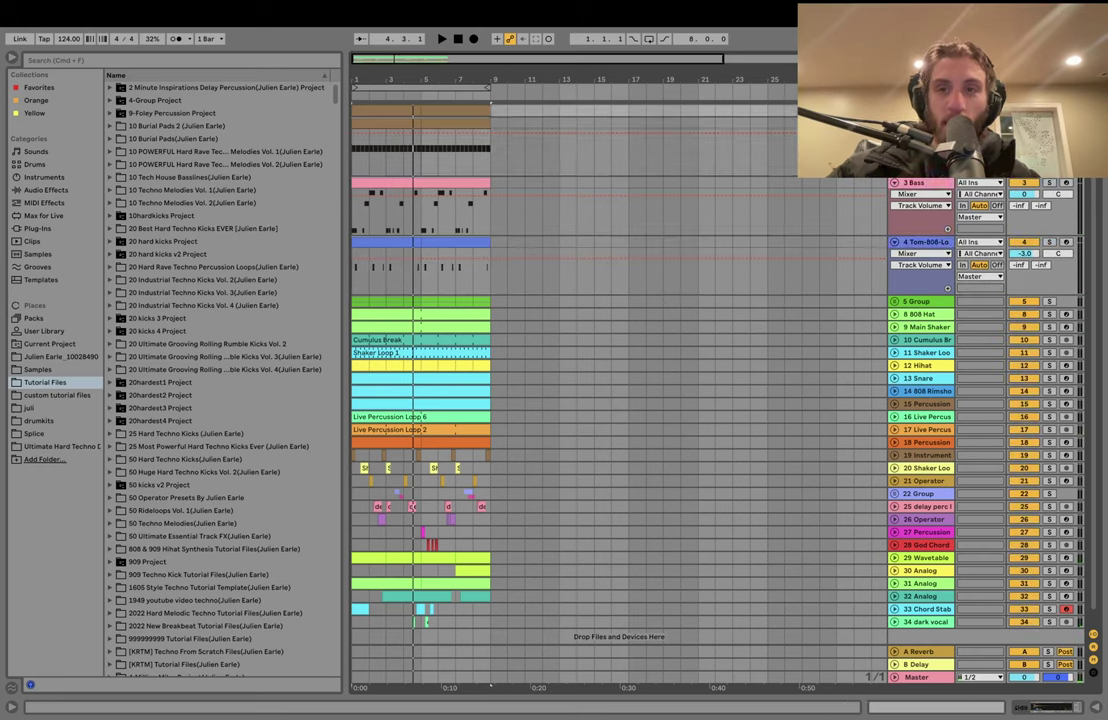
{"action": "key", "text": "space"}
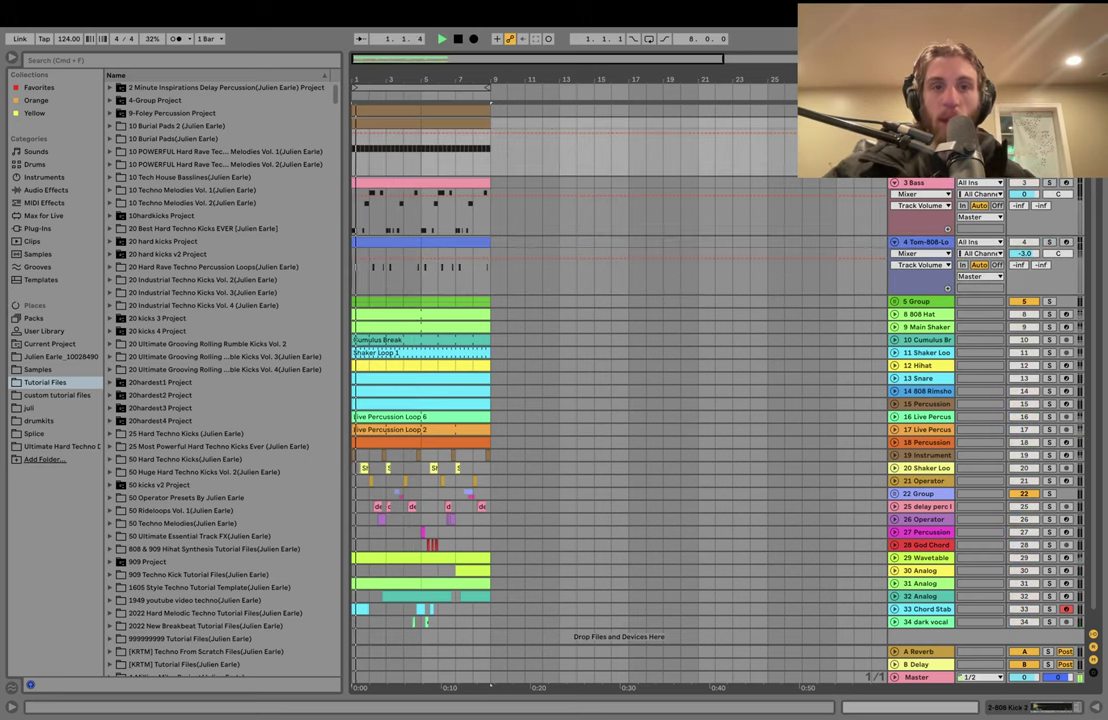
{"action": "key", "text": "space"}
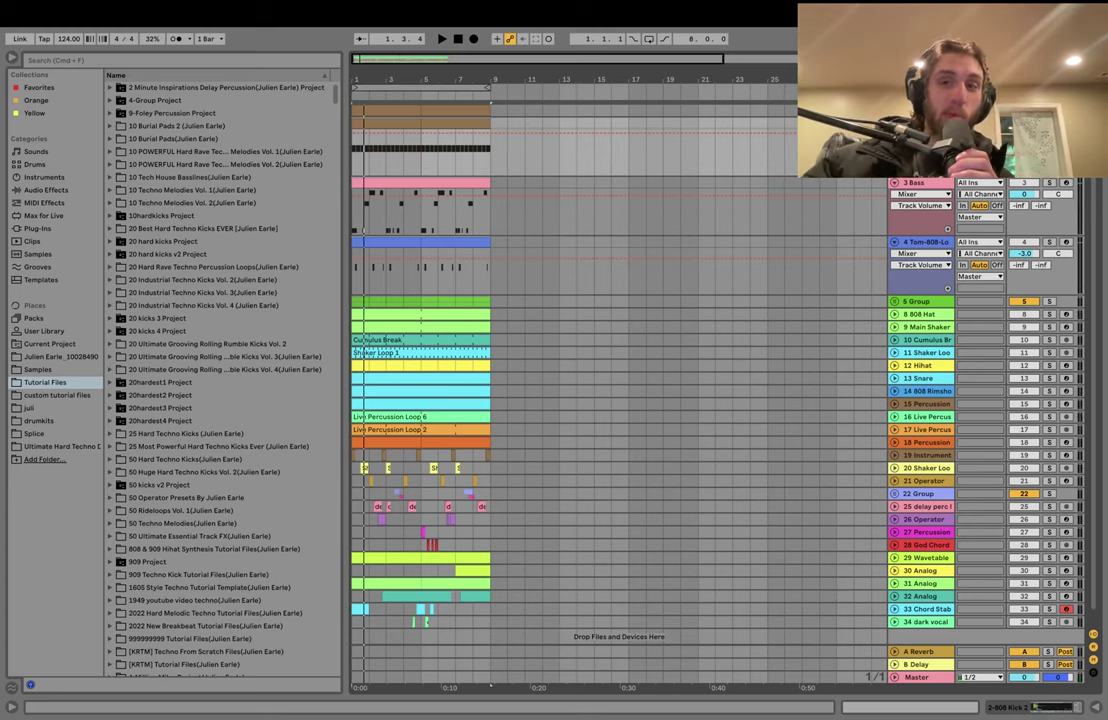
{"action": "key", "text": "space"}
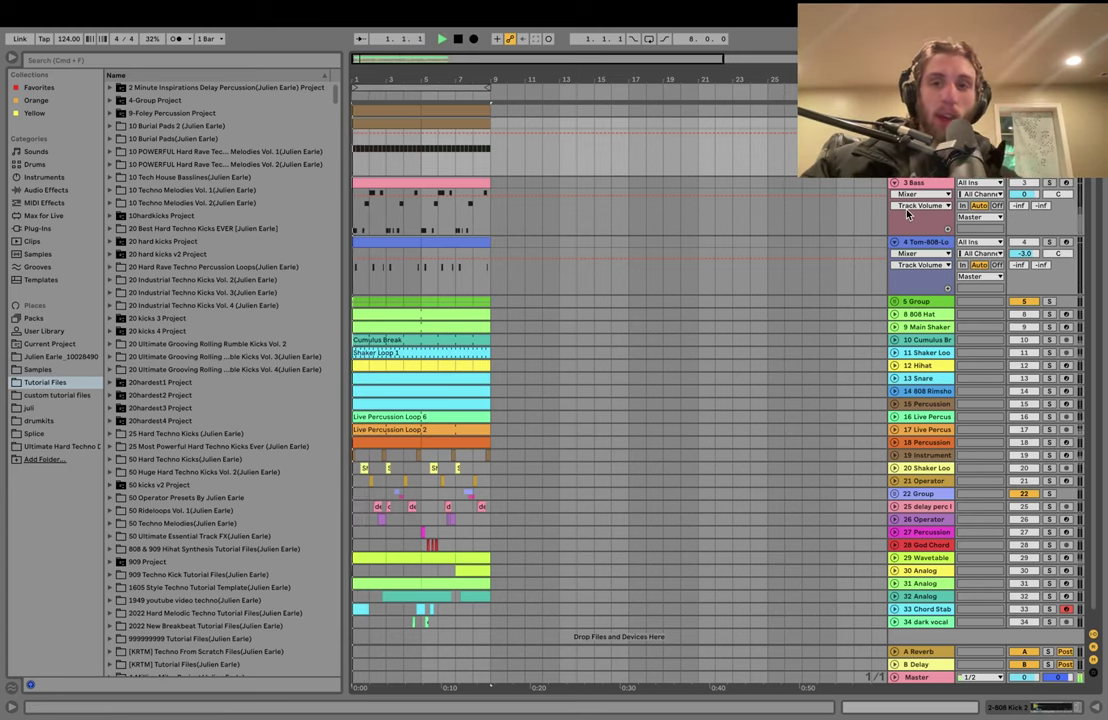
{"action": "key", "text": "space"}
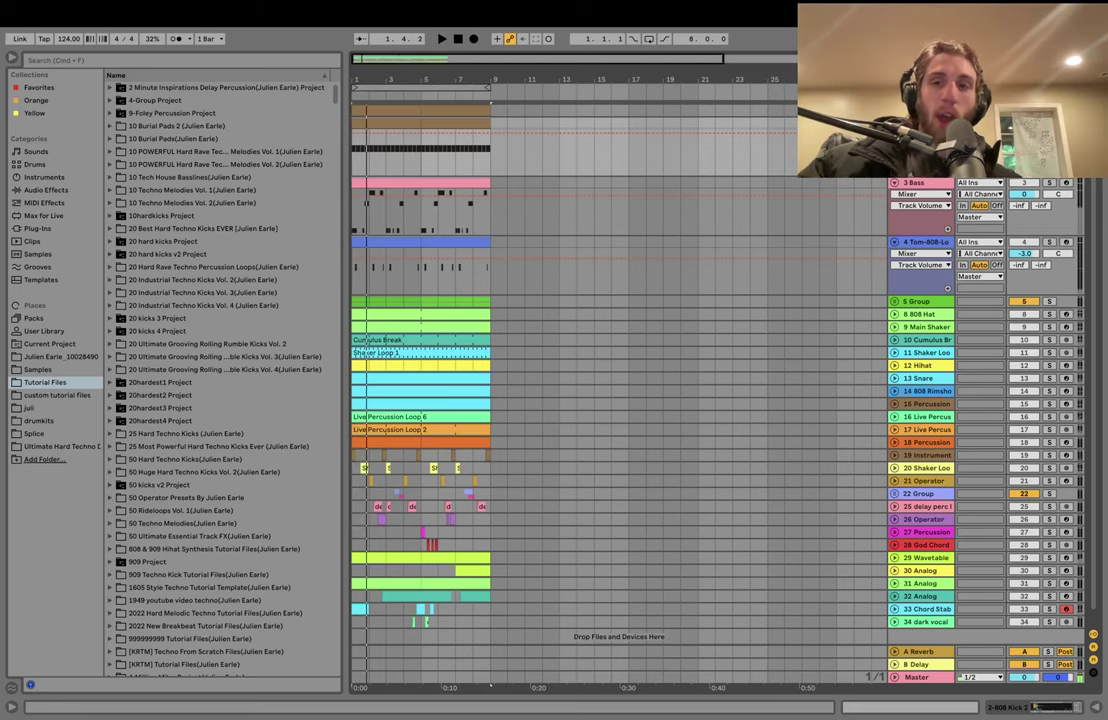
{"action": "key", "text": "space"}
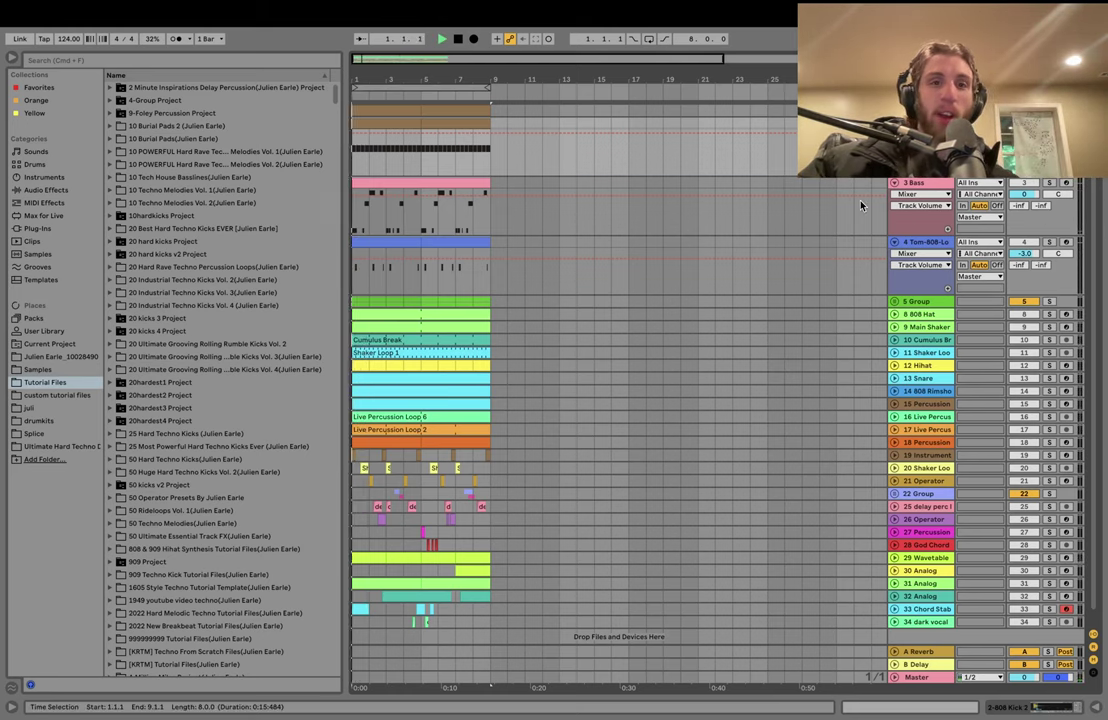
{"action": "key", "text": "space"}
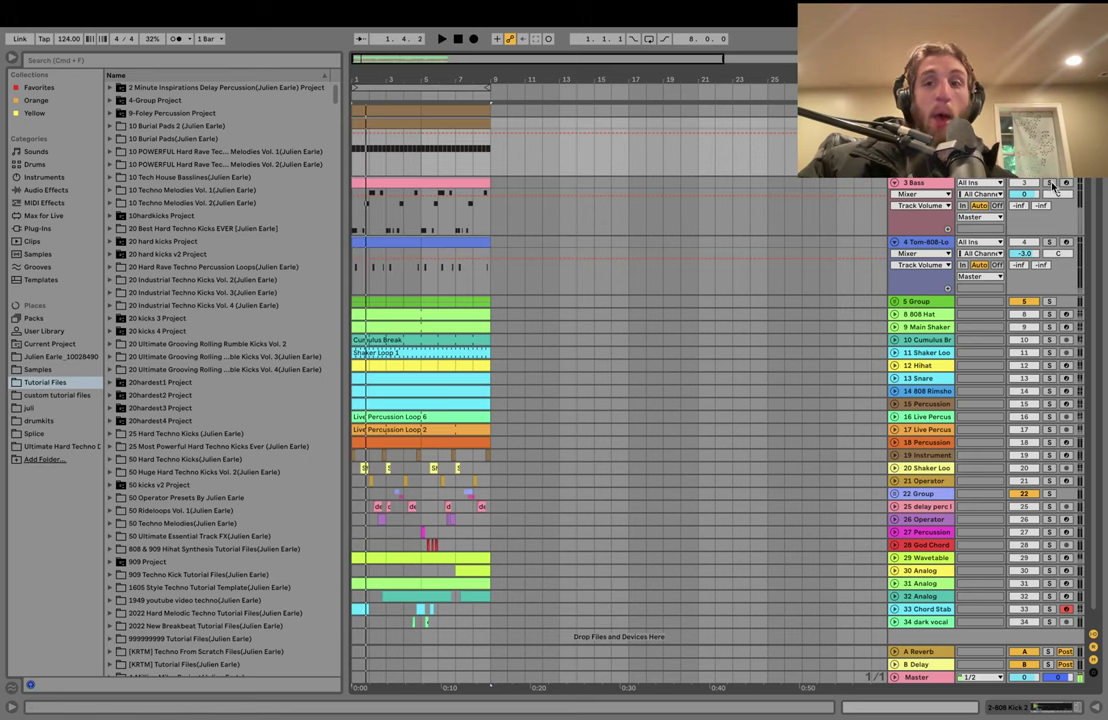
- Switch the solo to the Bass track and listen to its pattern from the start
{"action": "left_click", "coordinate": [1049, 183]}
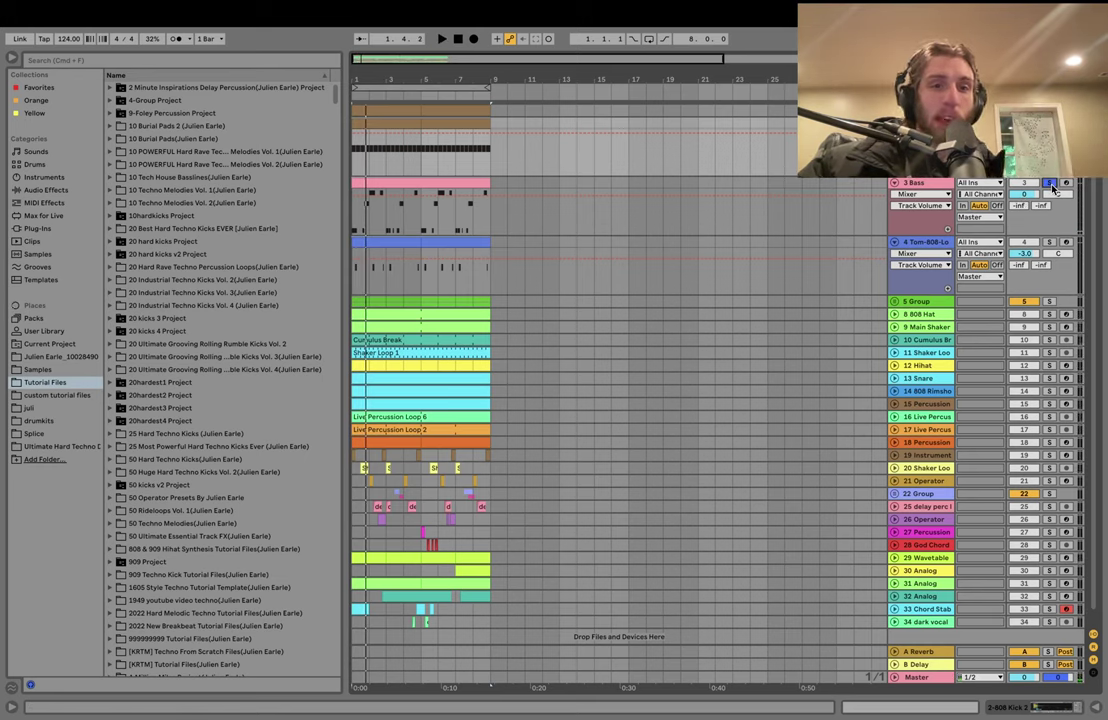
{"action": "key", "text": "space"}
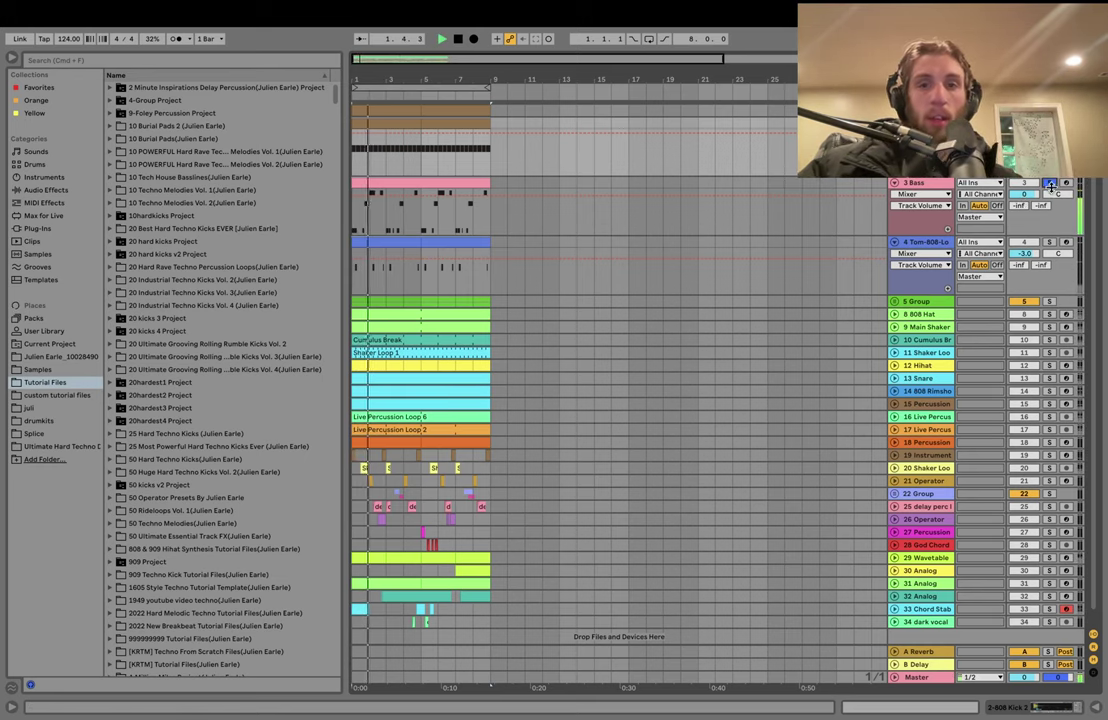
{"action": "key", "text": "space"}
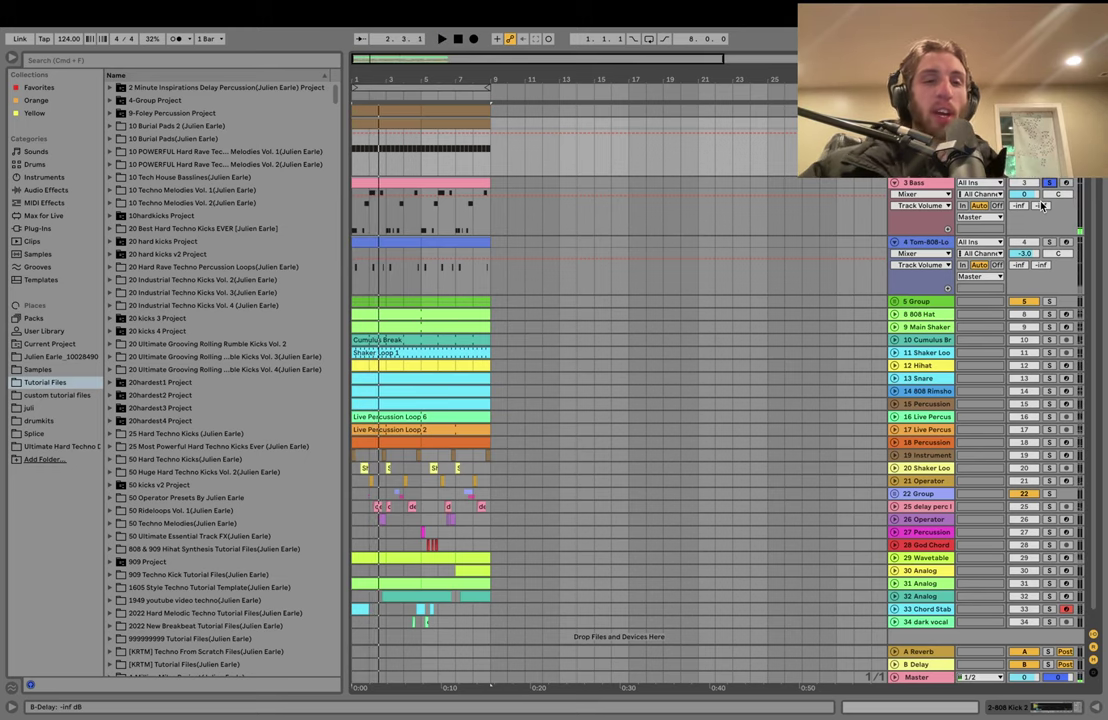
{"action": "key", "text": "space"}
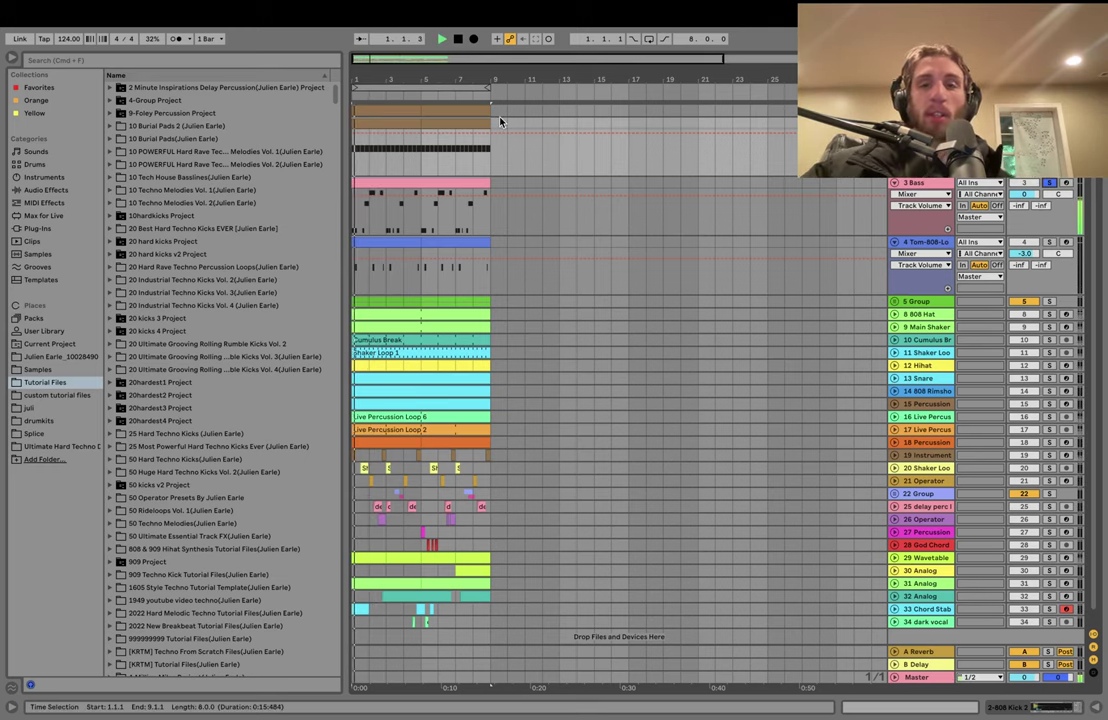
- Switch the solo to the low 808 tom track and play its pattern
{"action": "left_click", "coordinate": [1050, 242]}
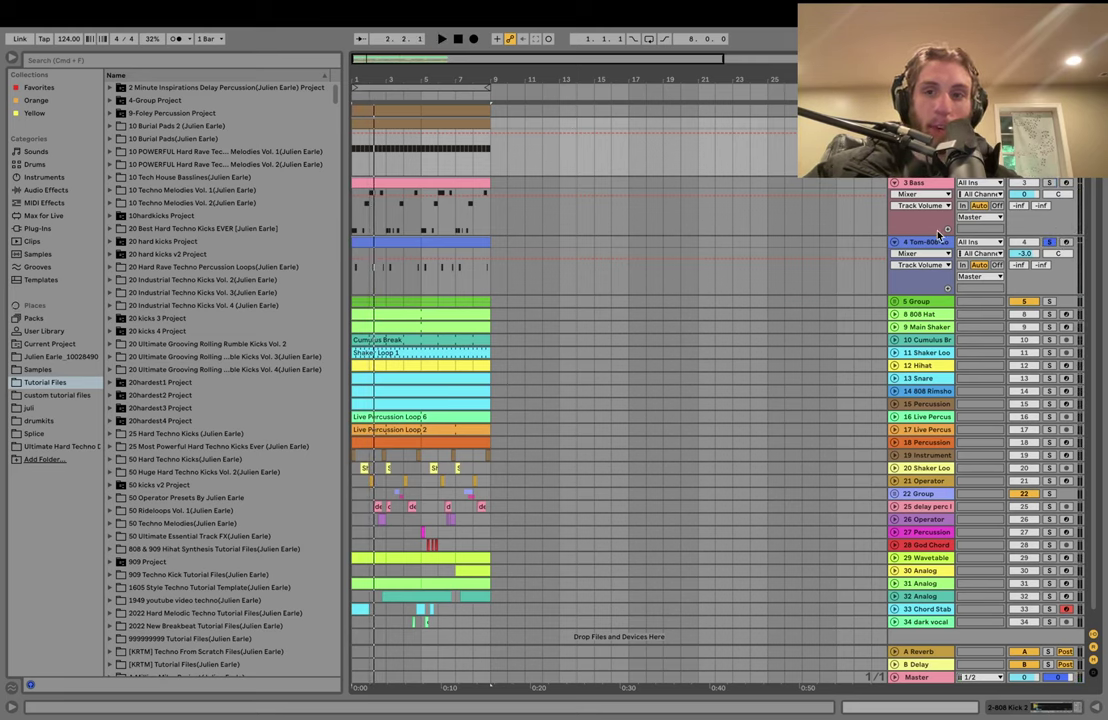
{"action": "key", "text": "space"}
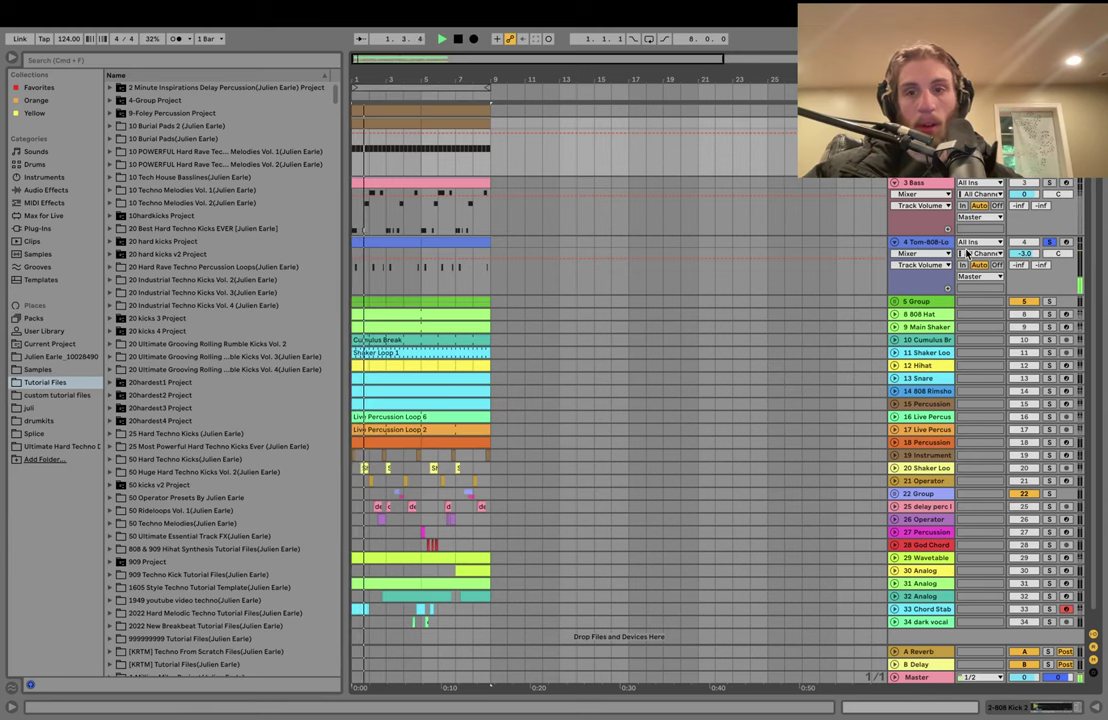
{"action": "key", "text": "space"}
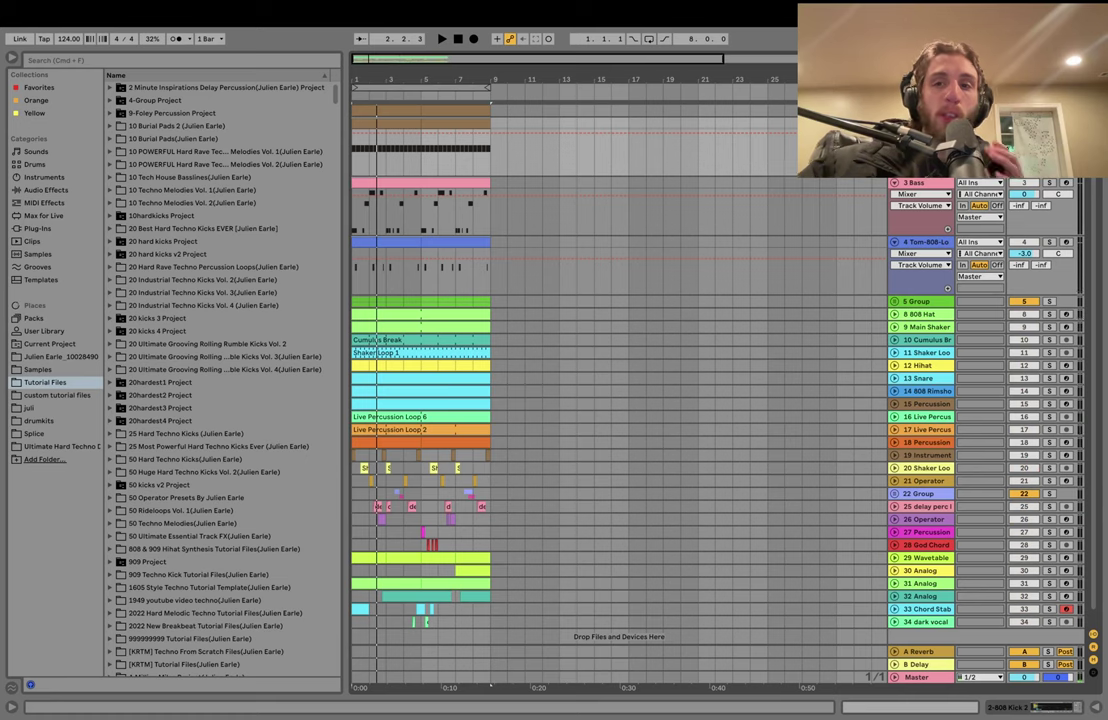
- Show the kick track's devices, examine the 808 Kick 2 waveform and reveal the sample file in the browser
{"action": "key", "text": "shift+Tab"}
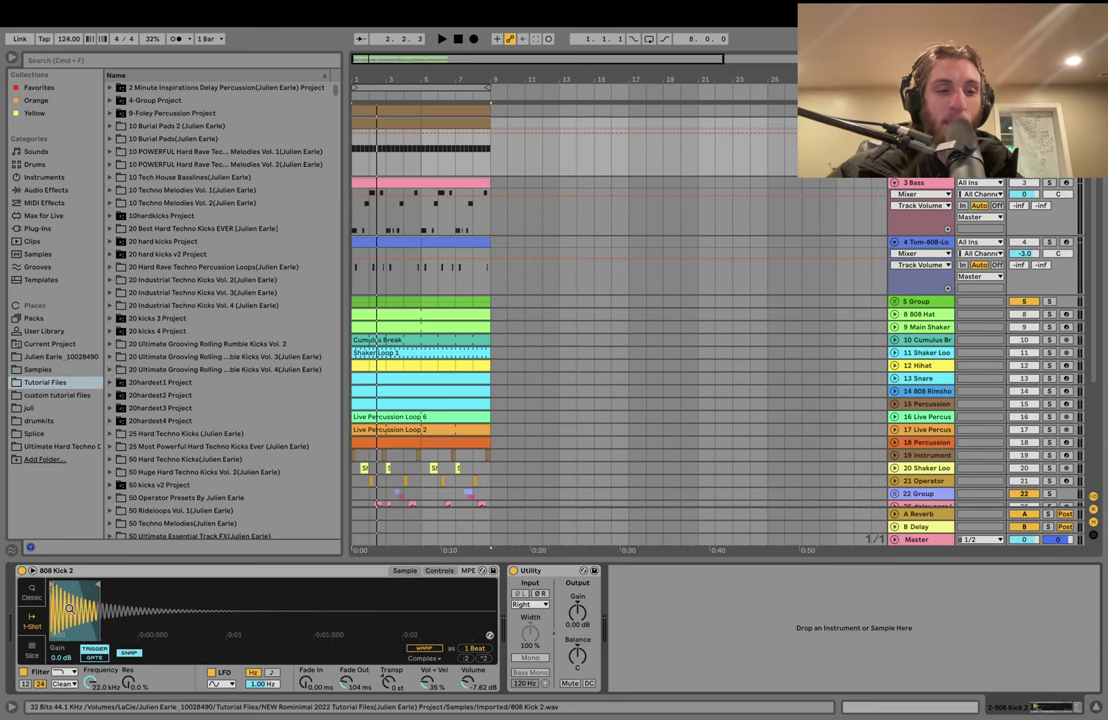
{"action": "mouse_move", "coordinate": [62, 607]}
{"action": "left_mouse_down"}
{"action": "mouse_move", "coordinate": [62, 650]}
{"action": "mouse_move", "coordinate": [62, 620]}
{"action": "left_mouse_up"}
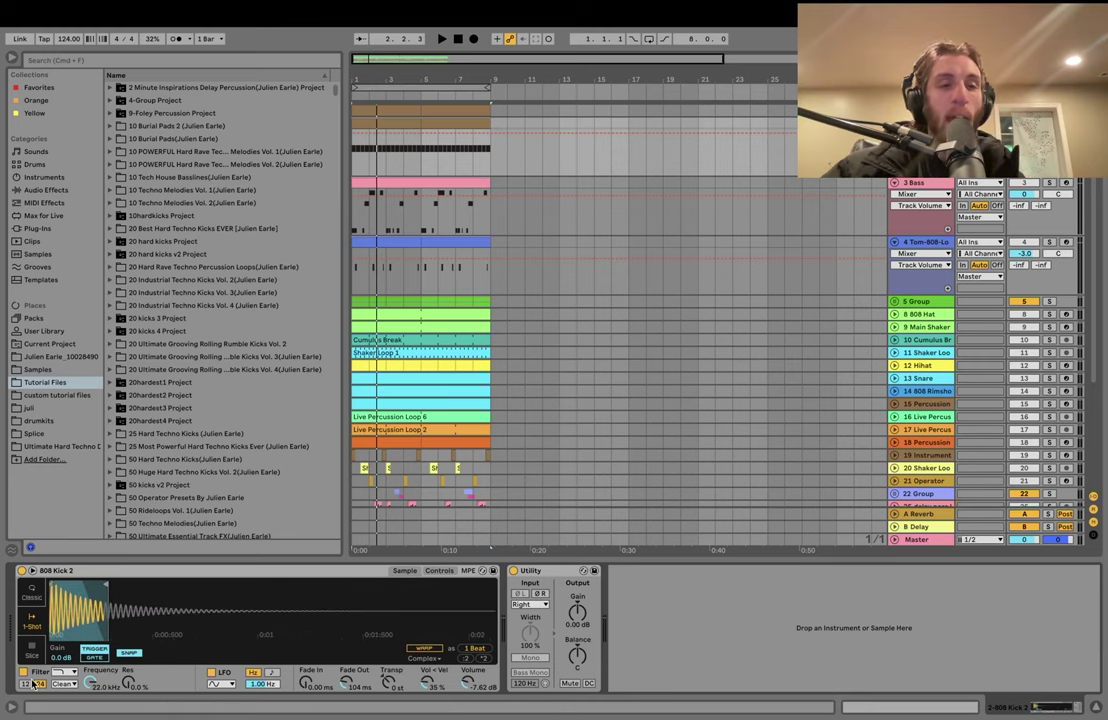
{"action": "right_click", "coordinate": [128, 596]}
{"action": "left_click", "coordinate": [147, 613]}
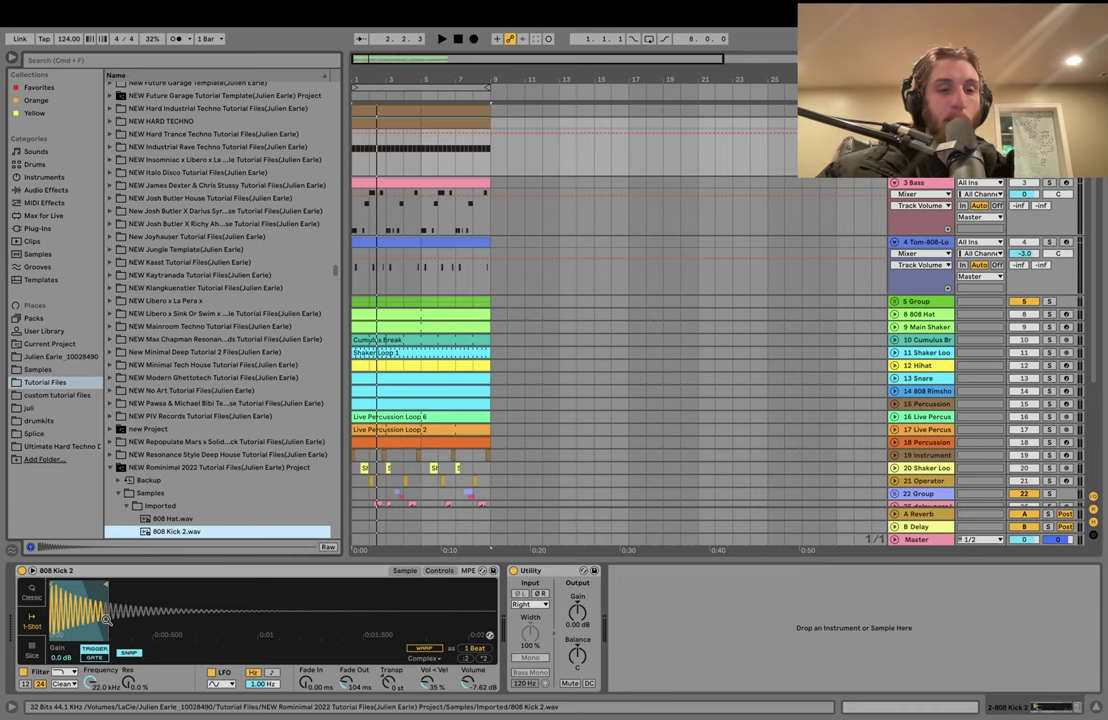
{"action": "left_click_drag", "start_coordinate": [98, 611], "coordinate": [124, 612]}
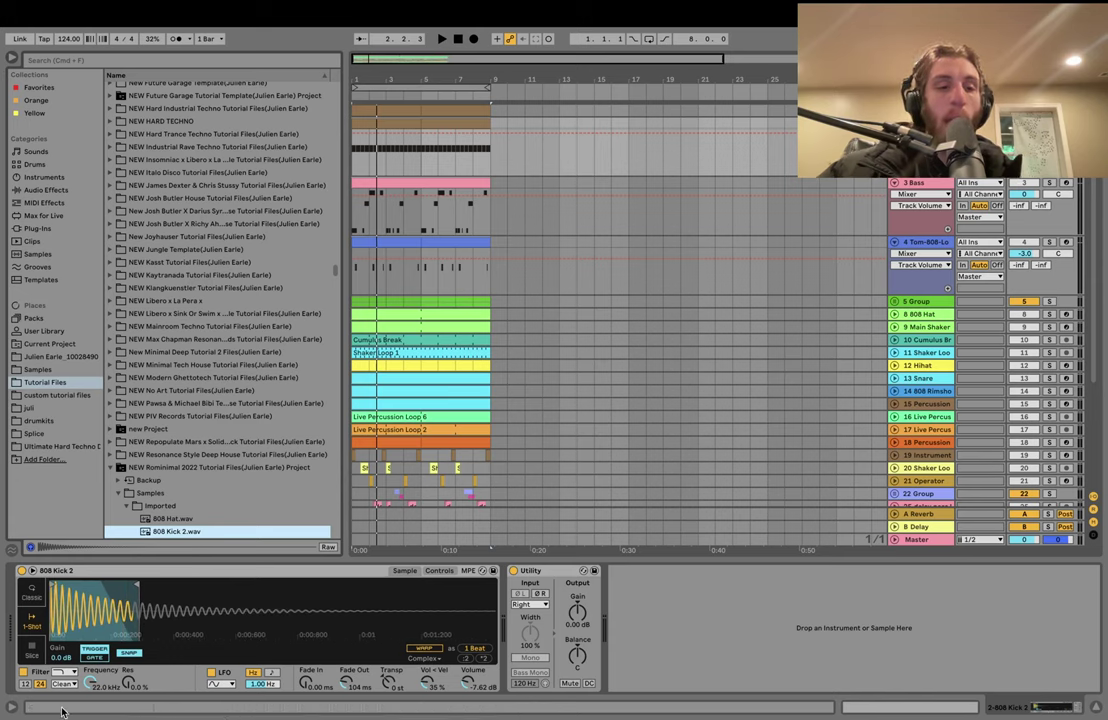
- Open the kick sampler's controls and compare the kick with the pitch envelope off, on and at different amounts
{"action": "left_click", "coordinate": [439, 571]}
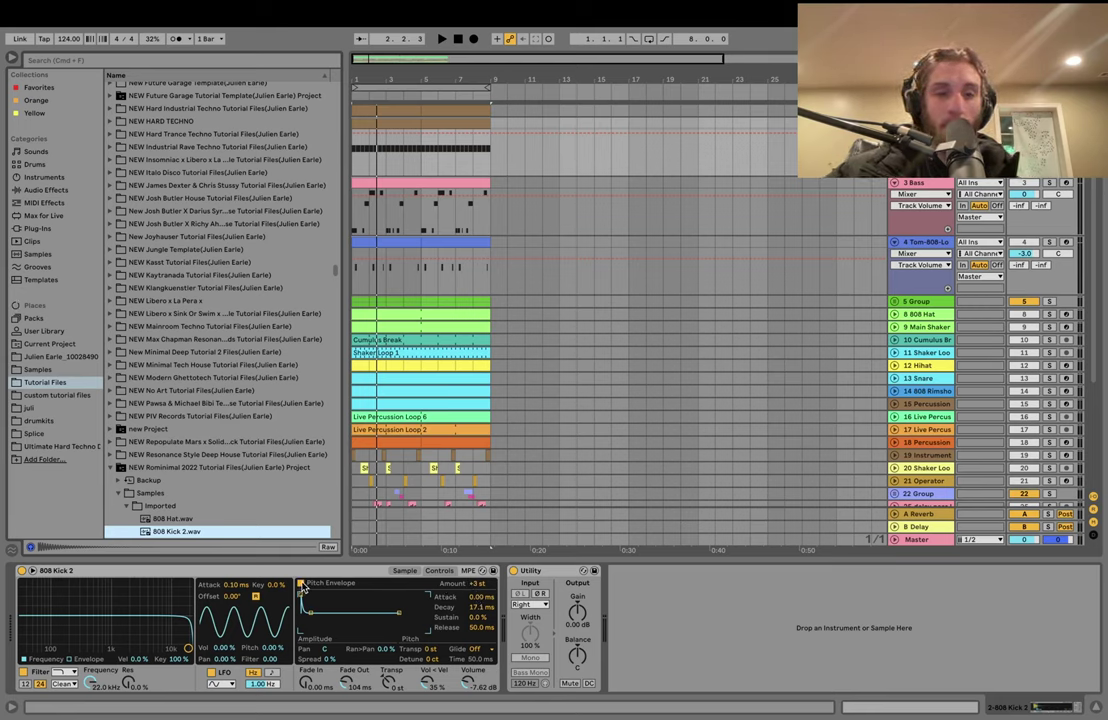
{"action": "left_click", "coordinate": [302, 584]}
{"action": "key", "text": "space"}
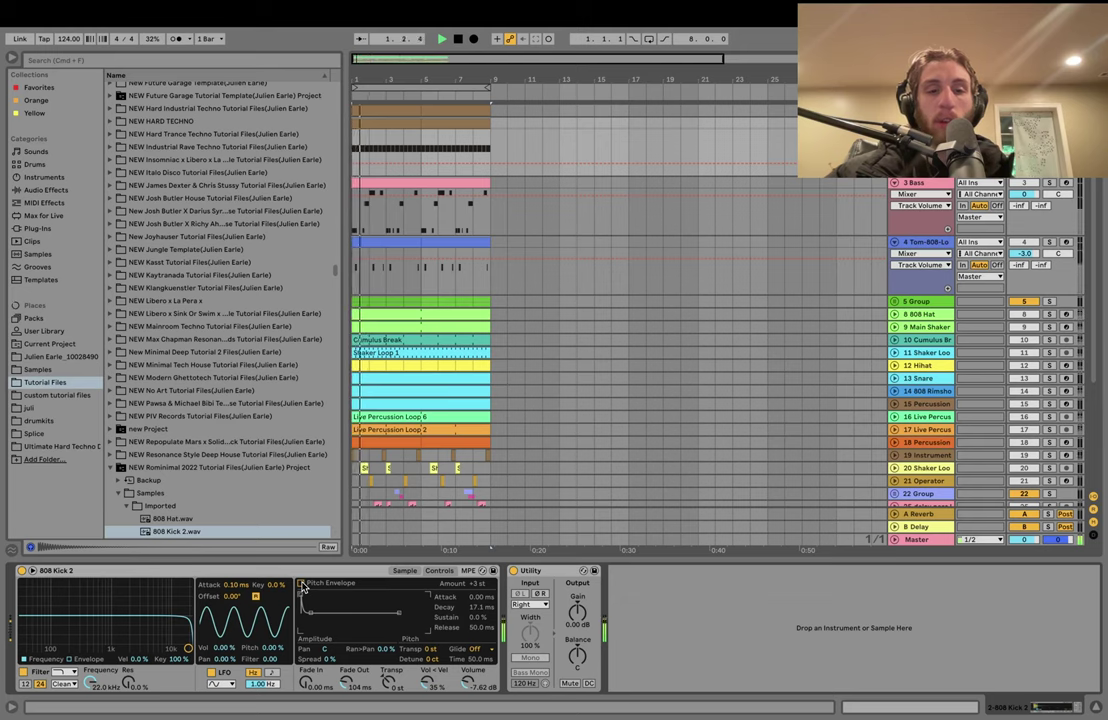
{"action": "left_click", "coordinate": [302, 584]}
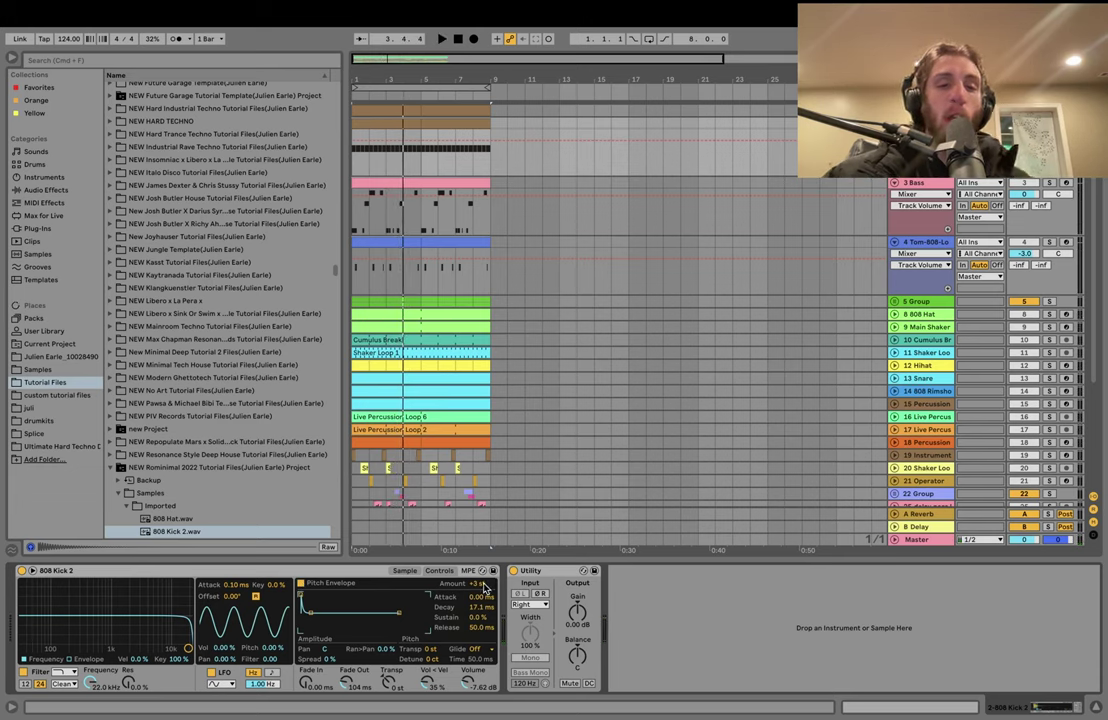
{"action": "key", "text": "space"}
{"action": "left_click_drag", "start_coordinate": [481, 585], "coordinate": [481, 611]}
{"action": "key", "text": "space"}
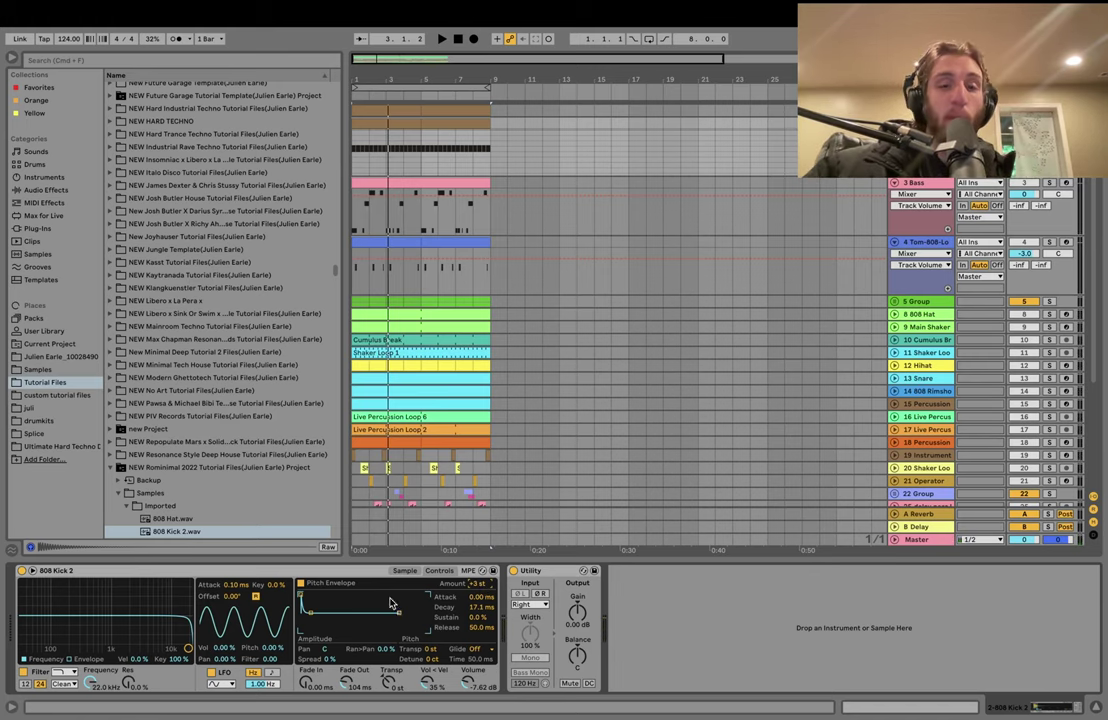
- Solo the Bass track, open its MIDI clip and play through the note pattern from the start
{"action": "left_click", "coordinate": [534, 537]}
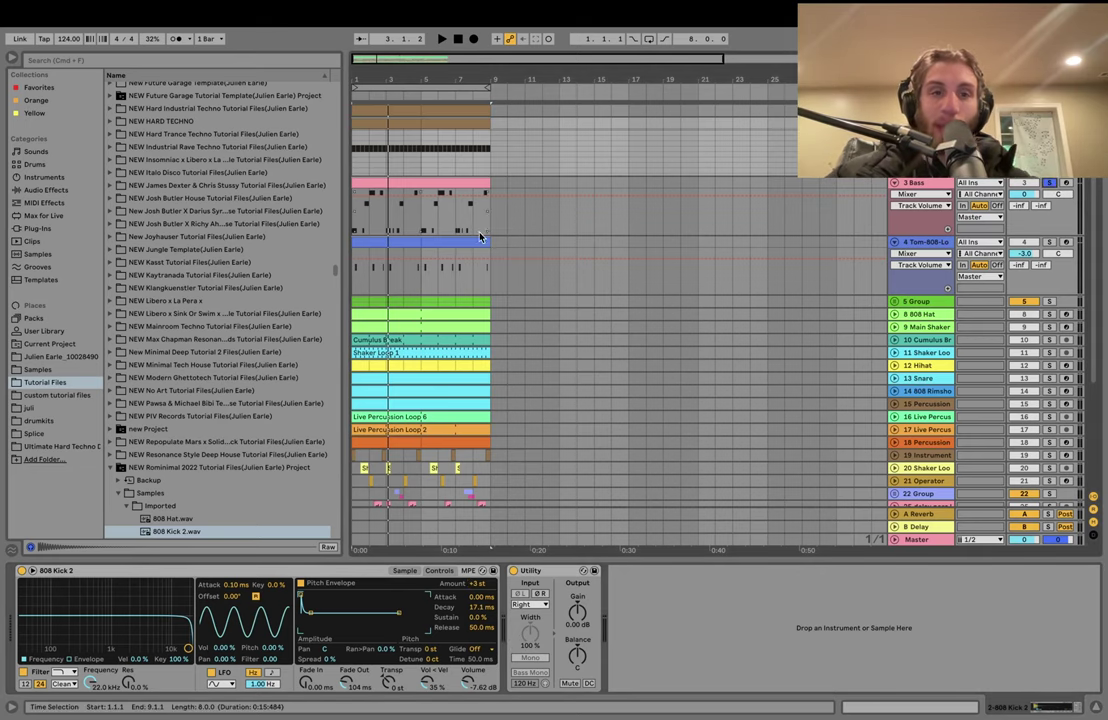
{"action": "double_click", "coordinate": [415, 200]}
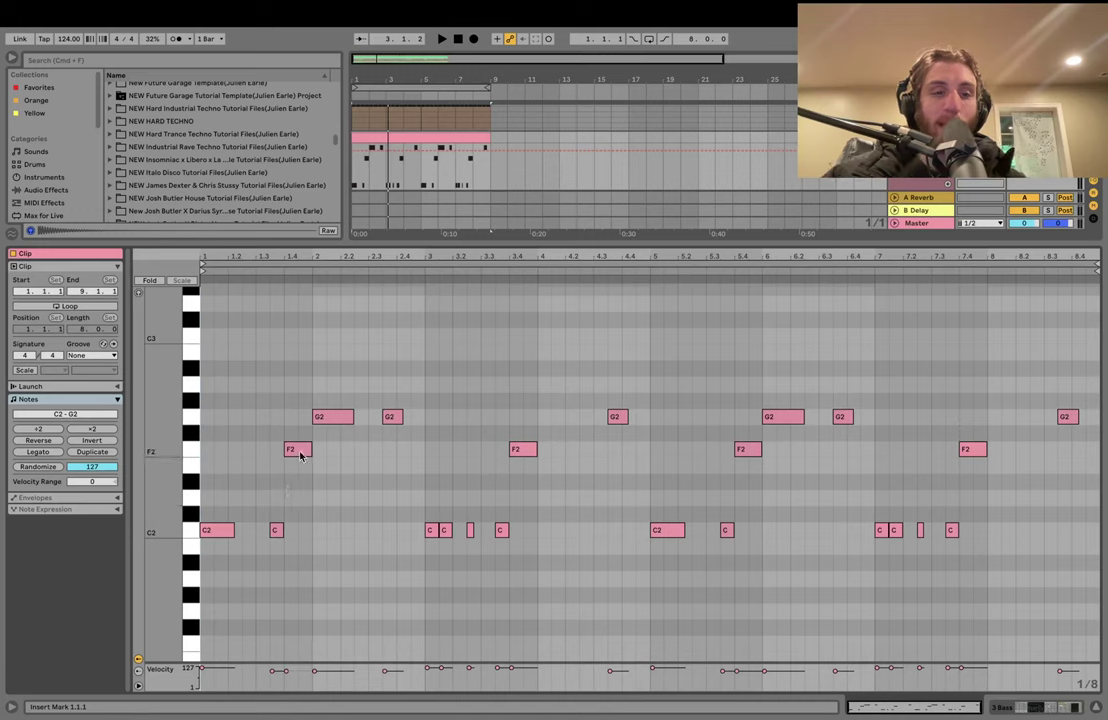
{"action": "key", "text": "space"}
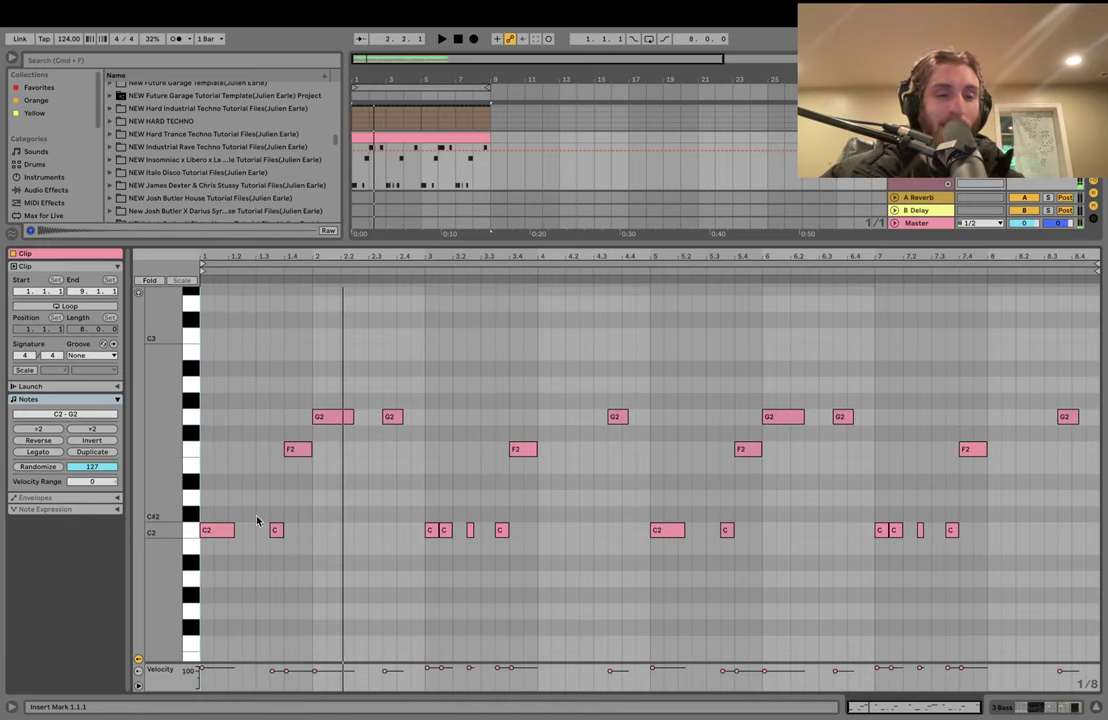
{"action": "left_click", "coordinate": [216, 529]}
{"action": "key", "text": "space"}
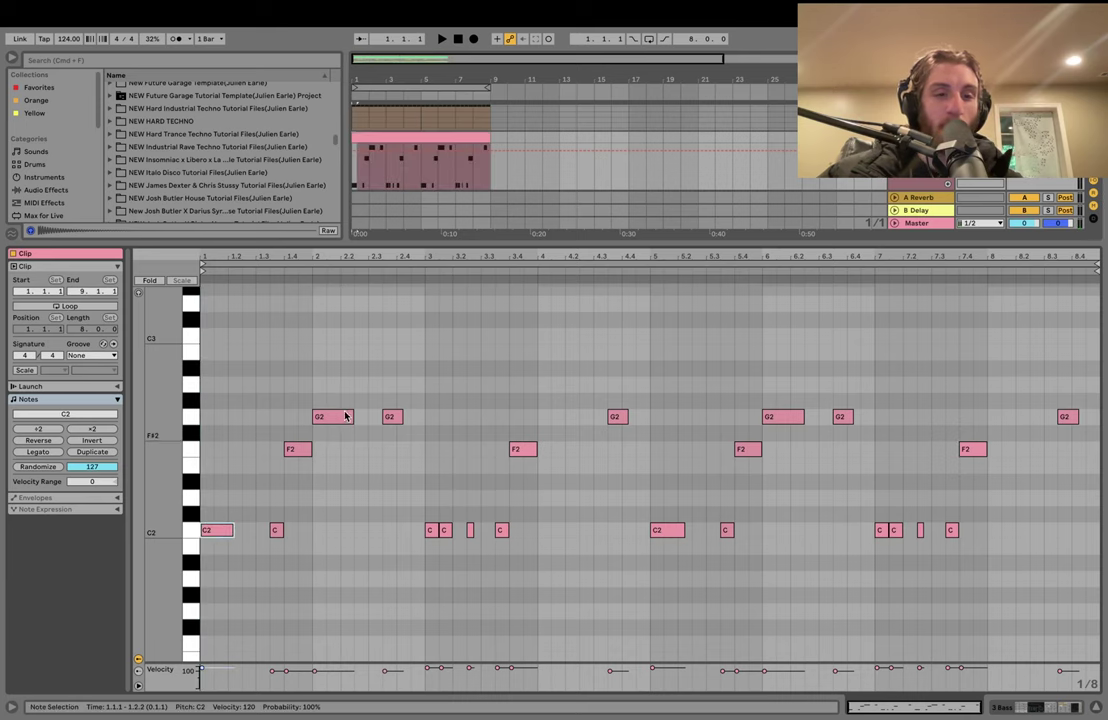
{"action": "key", "text": "space"}
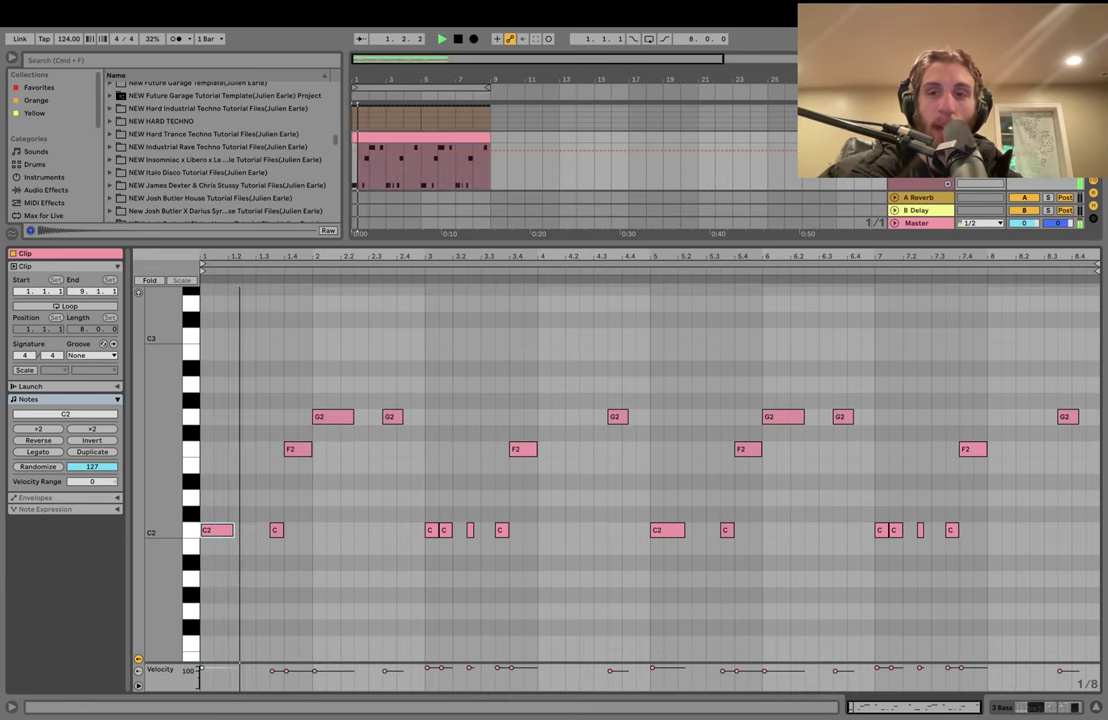
- Show the Bass track's devices and examine Operator's oscillator B and C envelopes and its filter settings
{"action": "key", "text": "shift+Tab"}
{"action": "scroll", "coordinate": [619, 330], "scroll_direction": "up", "scroll_amount": 2}
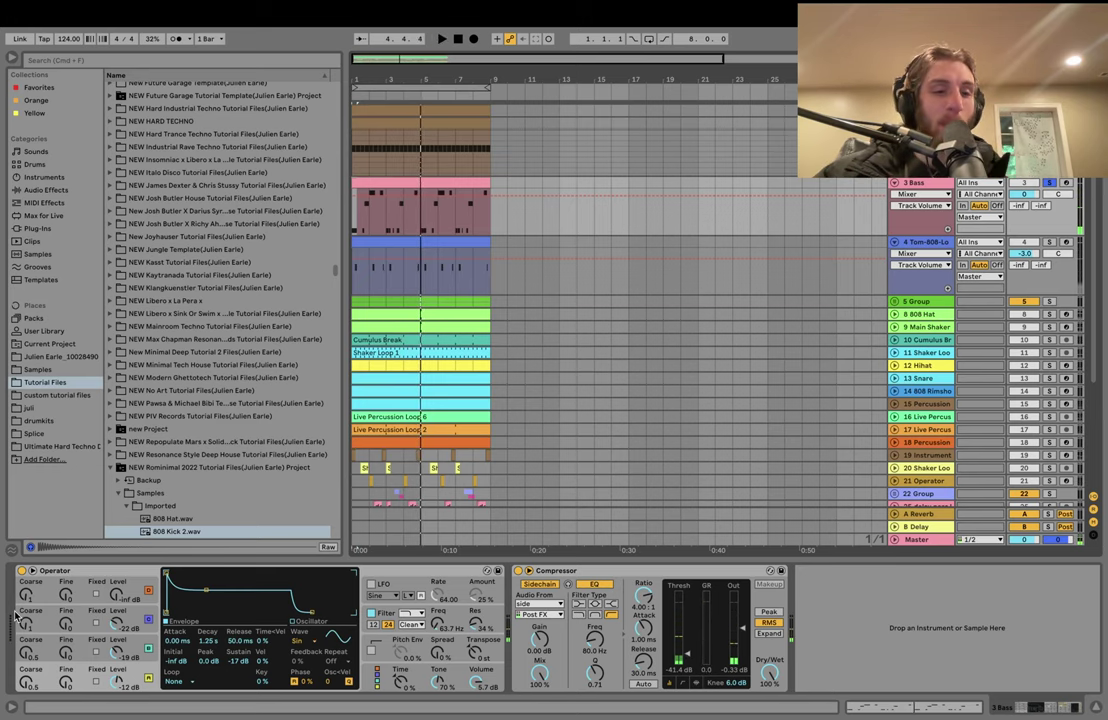
{"action": "left_click", "coordinate": [128, 662]}
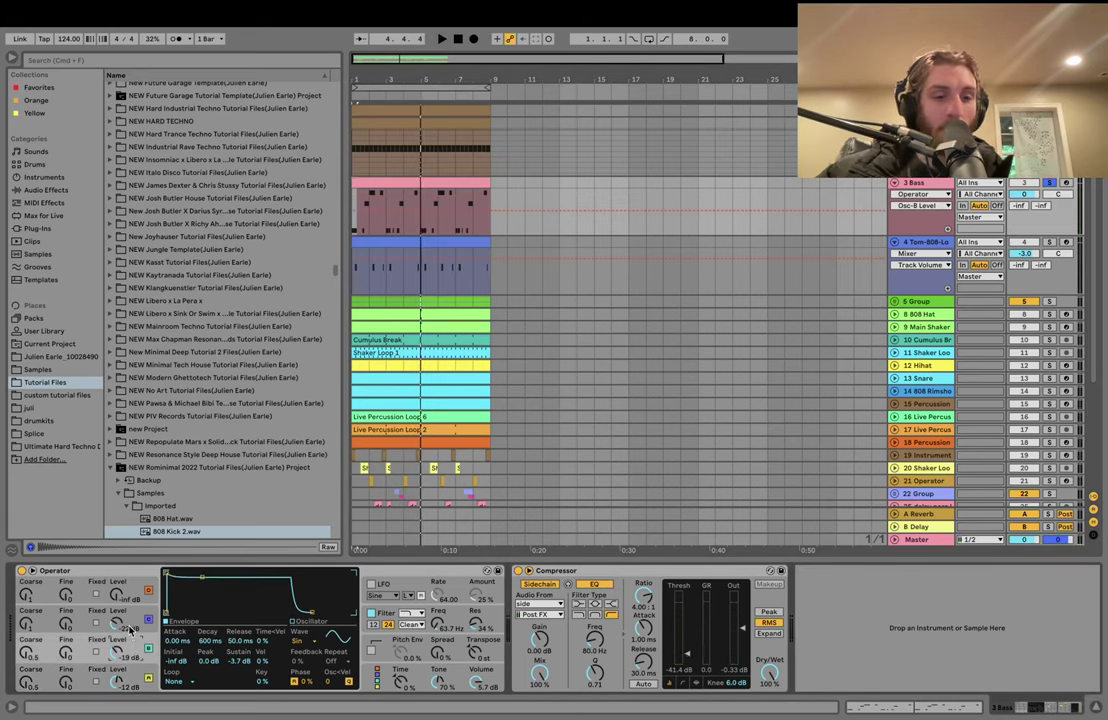
{"action": "left_click", "coordinate": [130, 630]}
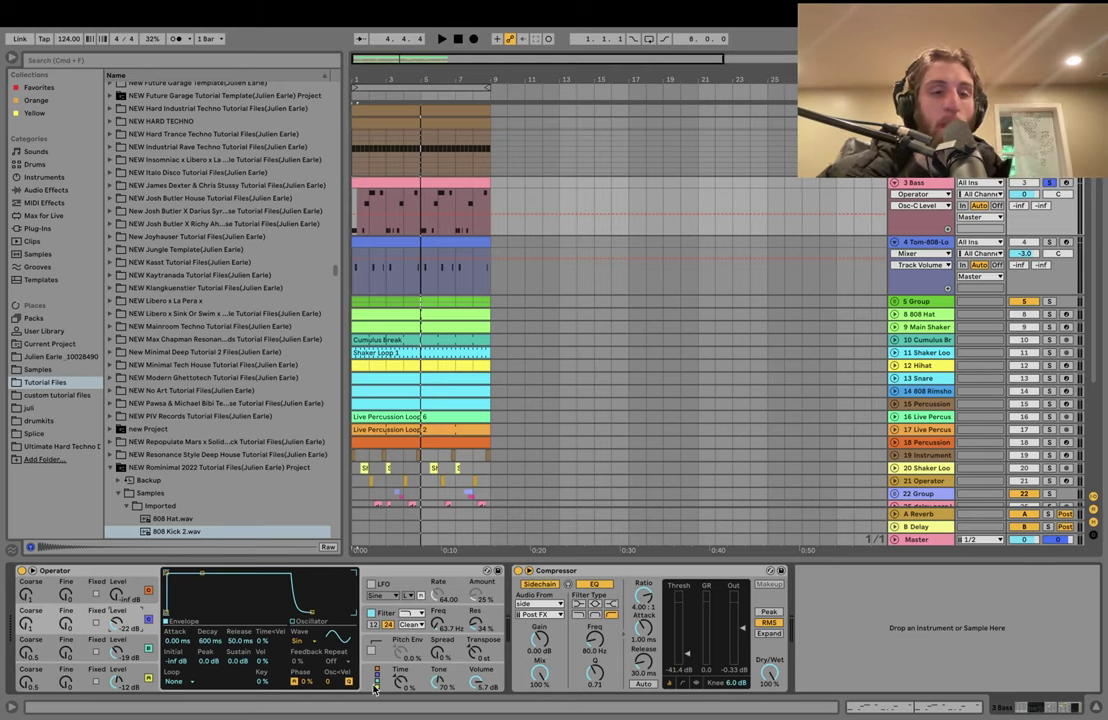
{"action": "left_click", "coordinate": [385, 615]}
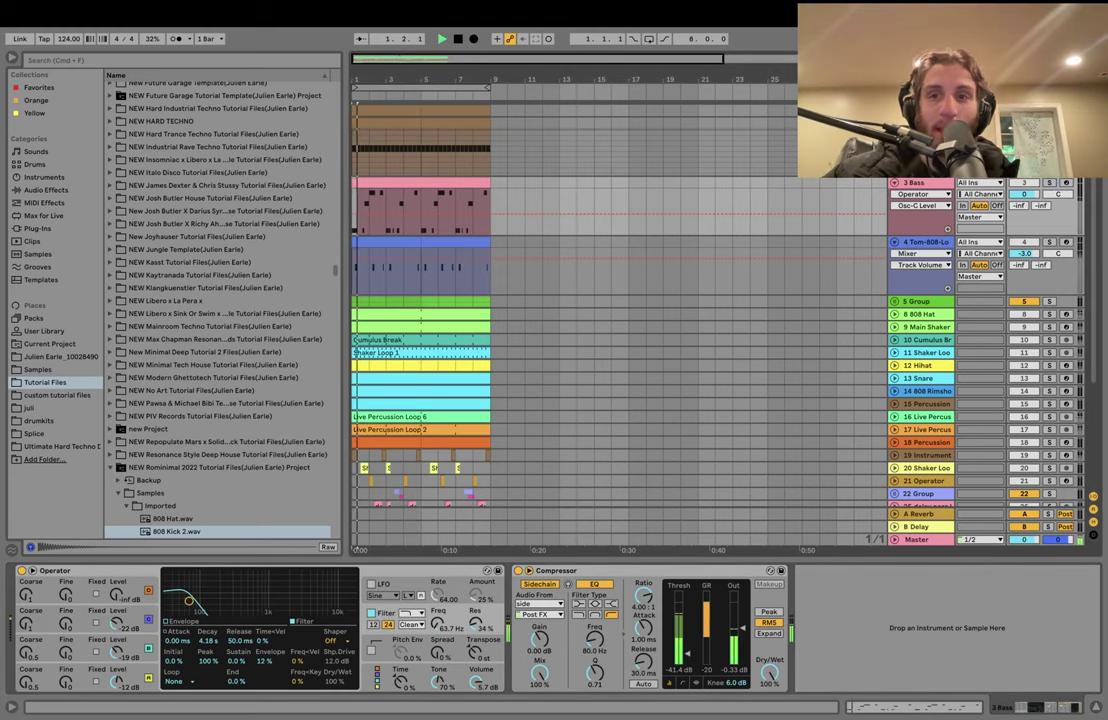
- Show the side track's 808 Kick 2 sampler, magnify the start of its waveform, and return to the Bass devices
{"action": "left_click", "coordinate": [385, 505]}
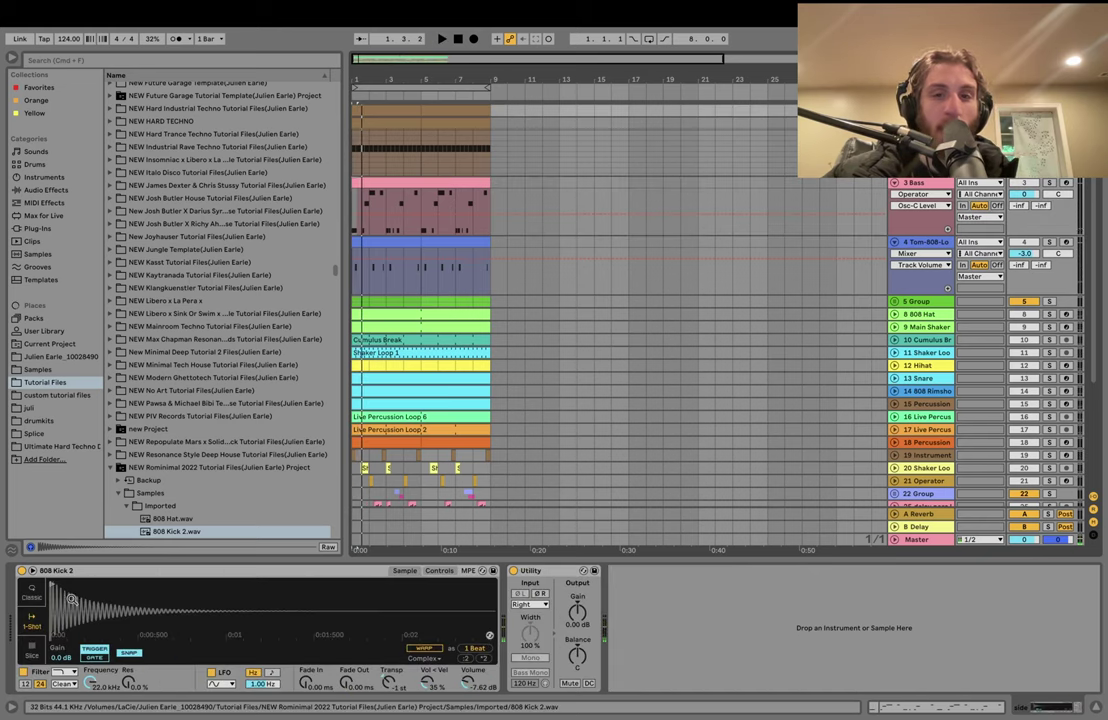
{"action": "left_click_drag", "start_coordinate": [60, 600], "coordinate": [60, 700]}
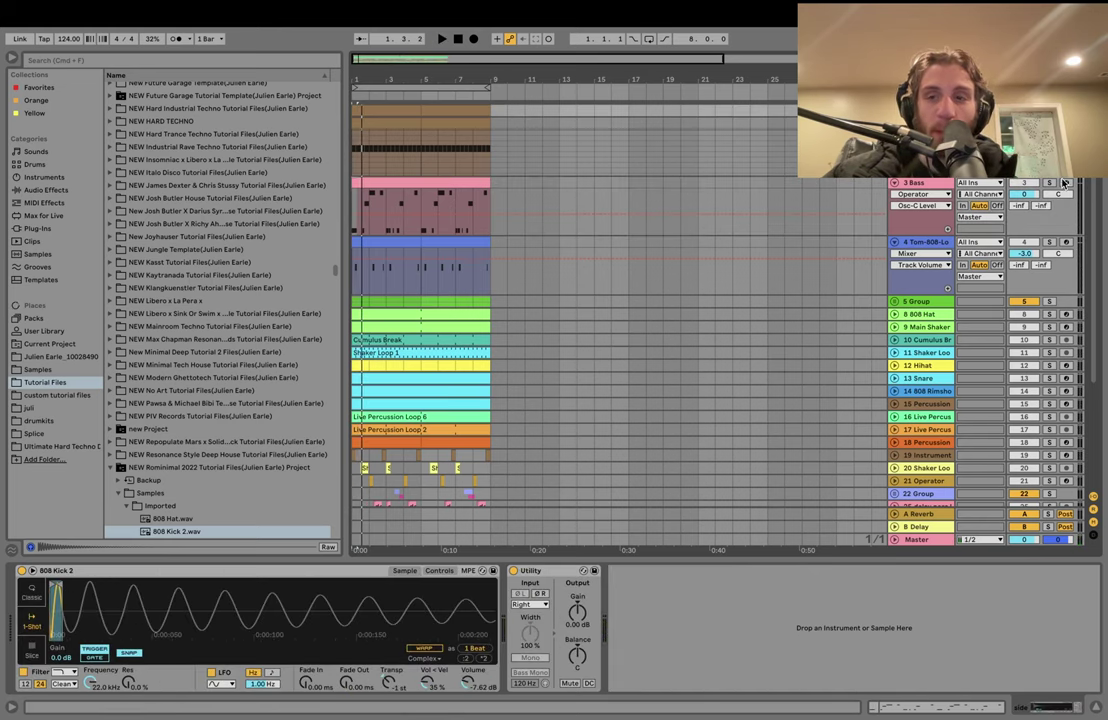
{"action": "left_click", "coordinate": [915, 183]}
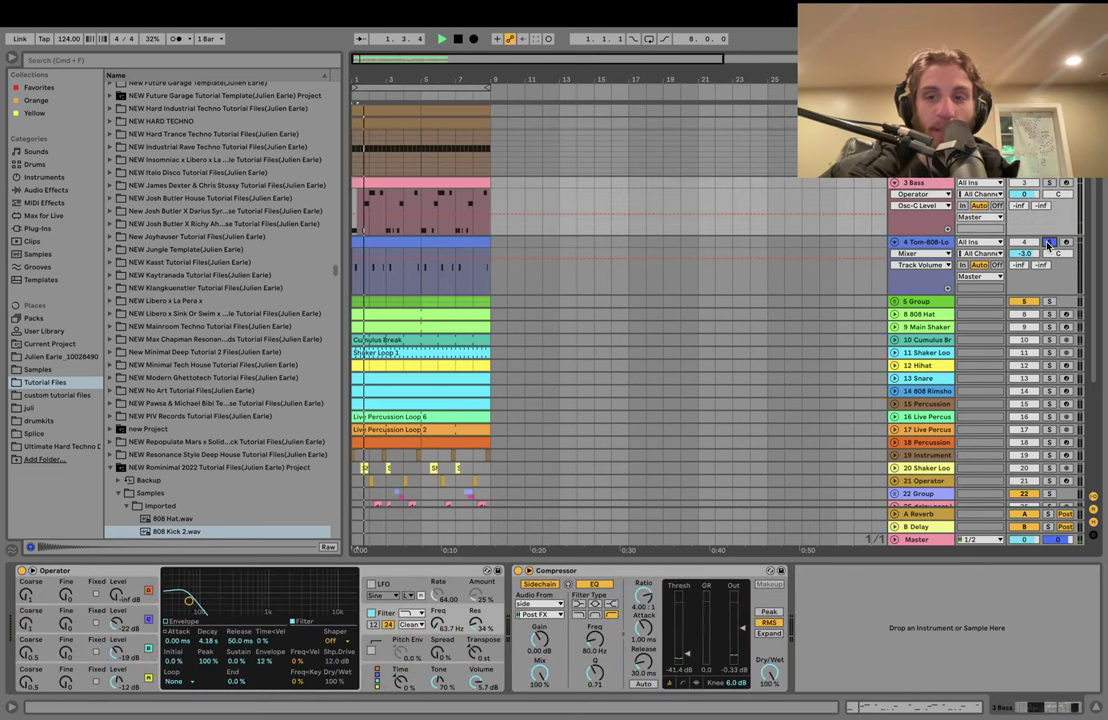
- Solo the low 808 tom track, add the Bass track to the solo and play both together
{"action": "left_click", "coordinate": [1049, 243]}
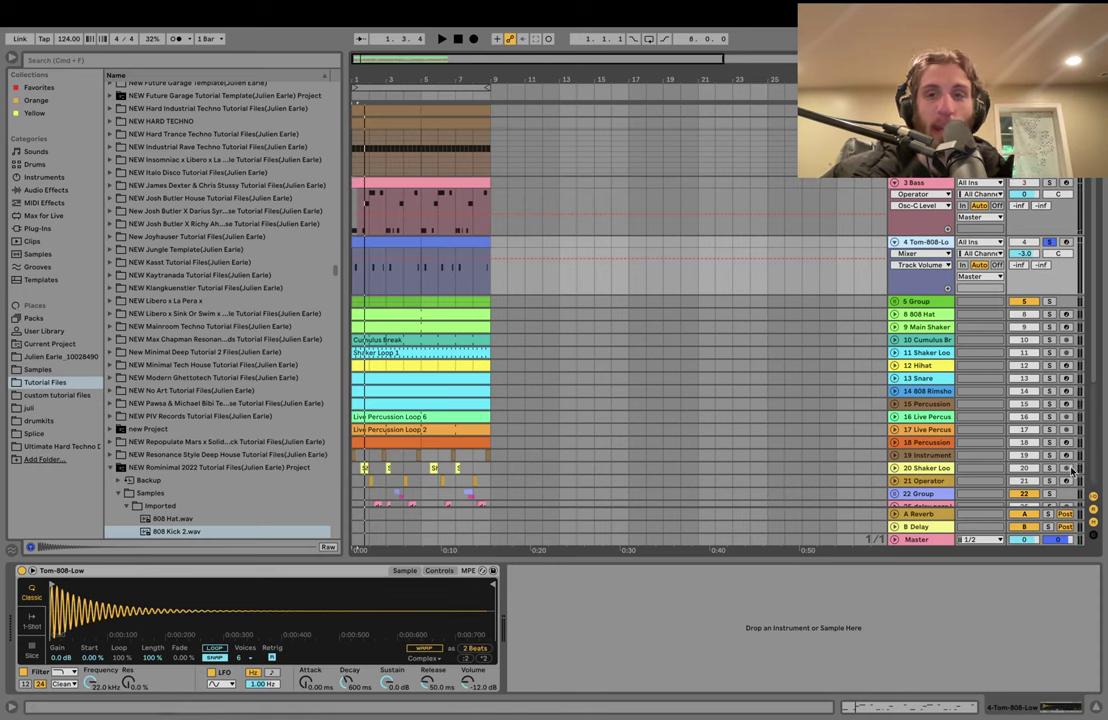
{"action": "left_click", "coordinate": [1051, 183], "text": "super"}
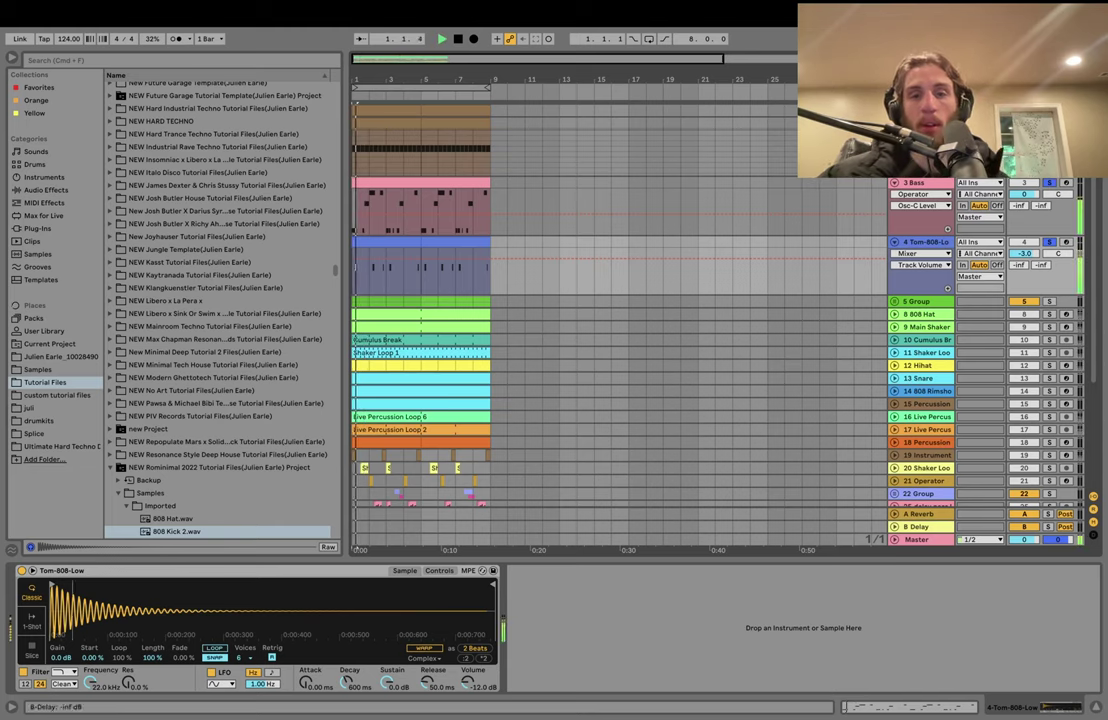
- Select the tracks from 5 Group through 19 Instrument Rack, add them all to the solo and play the full groove
{"action": "scroll", "coordinate": [930, 230], "scroll_direction": "down", "scroll_amount": 5}
{"action": "left_click", "coordinate": [928, 192]}
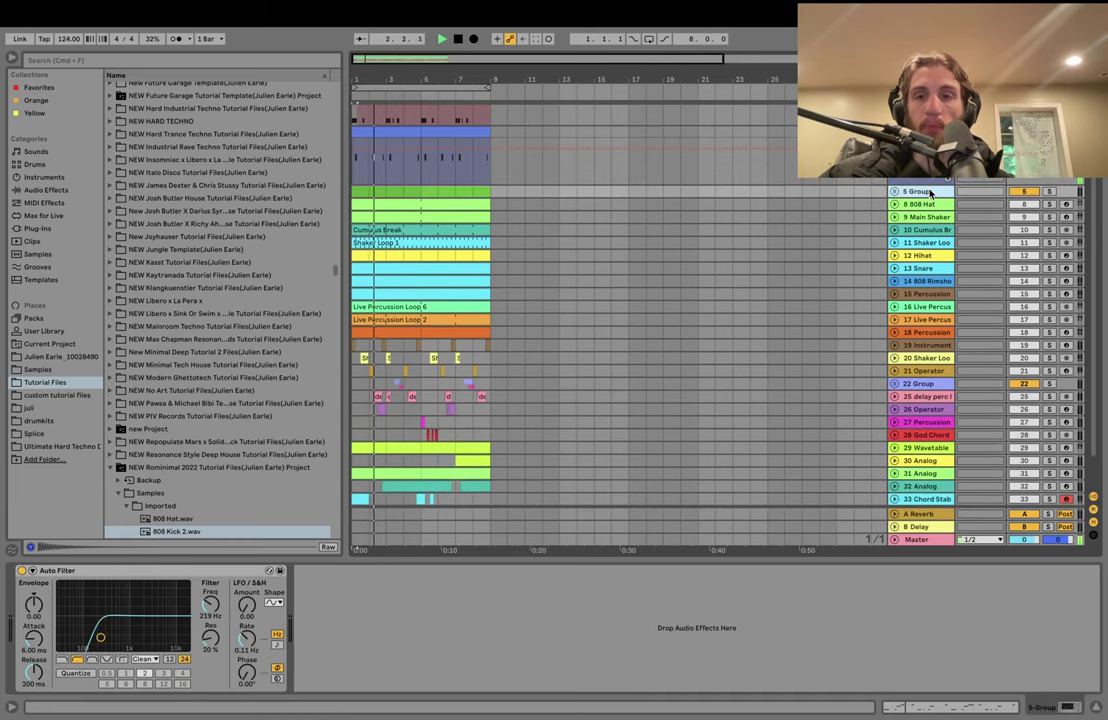
{"action": "left_click", "coordinate": [929, 345]}
{"action": "left_click", "coordinate": [1049, 346]}
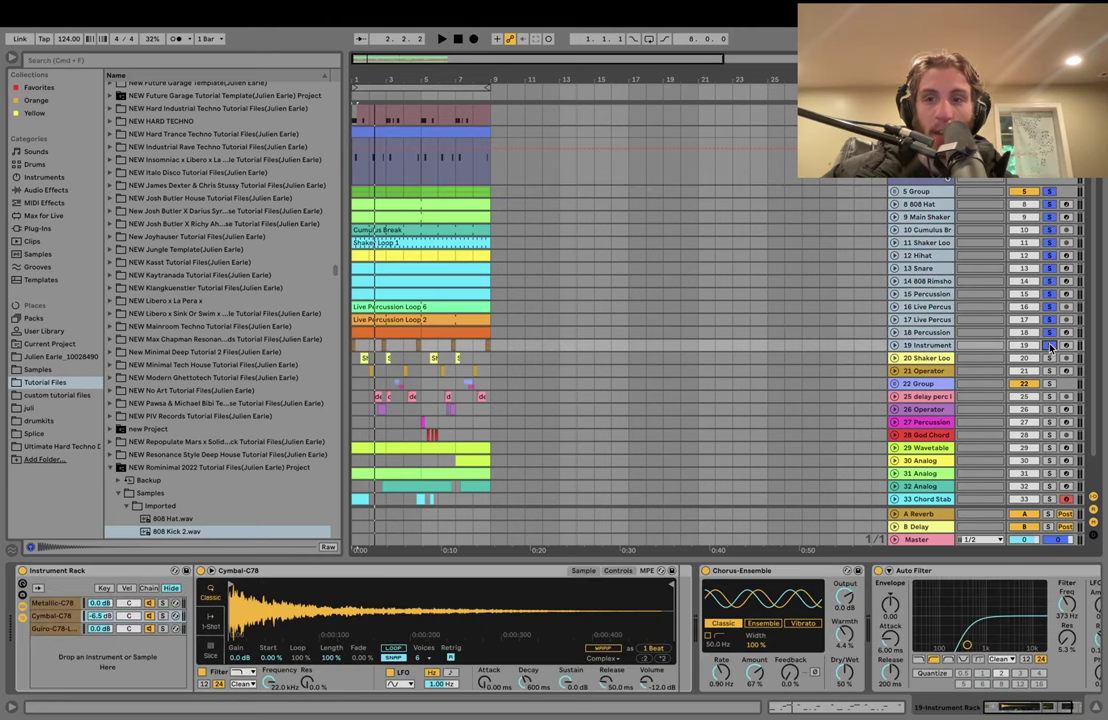
{"action": "key", "text": "space"}
{"action": "scroll", "coordinate": [955, 272], "scroll_direction": "up", "scroll_amount": 3}
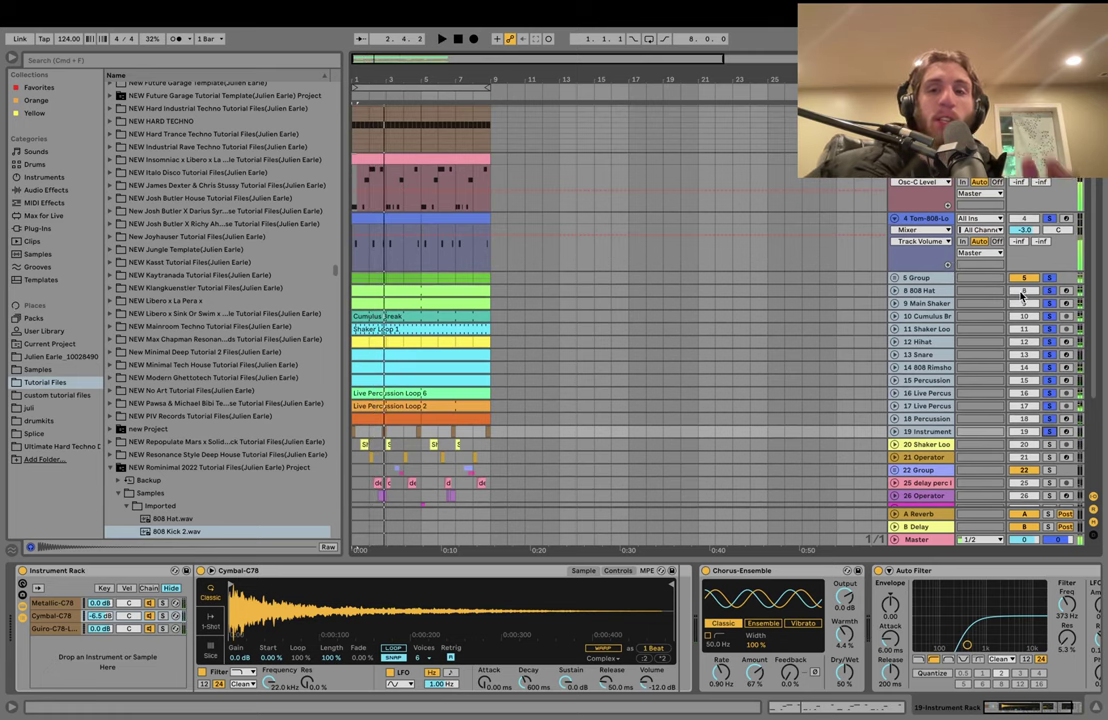
- Clear the multi-track selection, solo only the 5 Group track and play it from the start
{"action": "left_click", "coordinate": [938, 279]}
{"action": "left_click", "coordinate": [936, 290]}
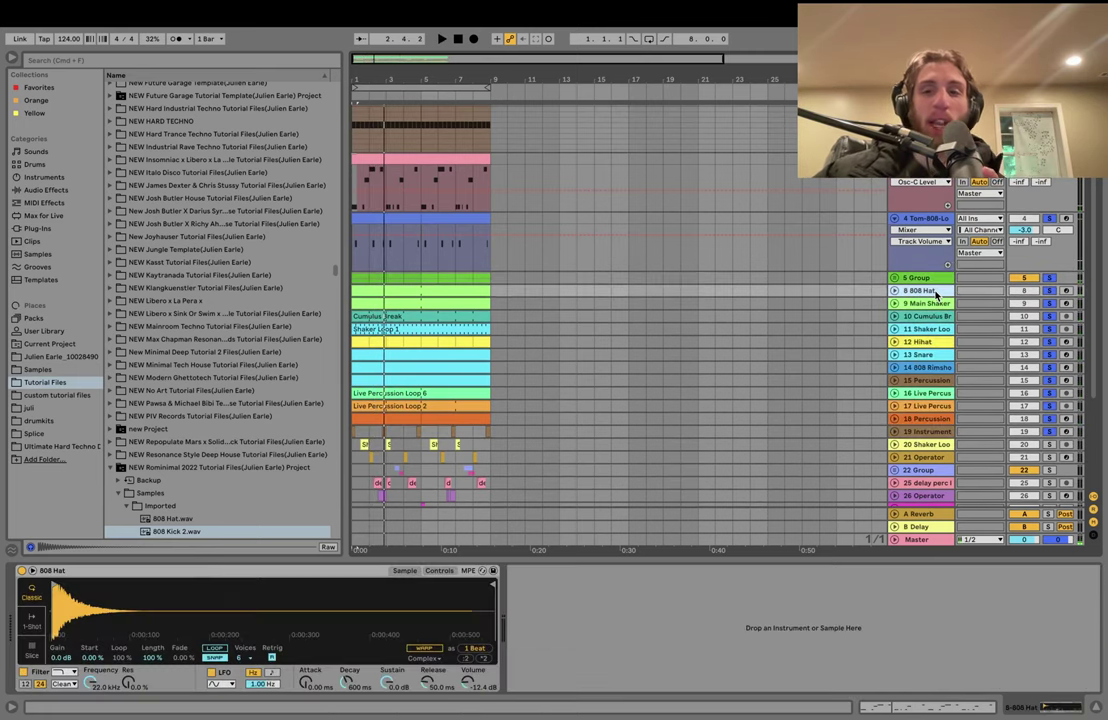
{"action": "left_click", "coordinate": [928, 280]}
{"action": "left_click", "coordinate": [1047, 279]}
{"action": "key", "text": "space"}
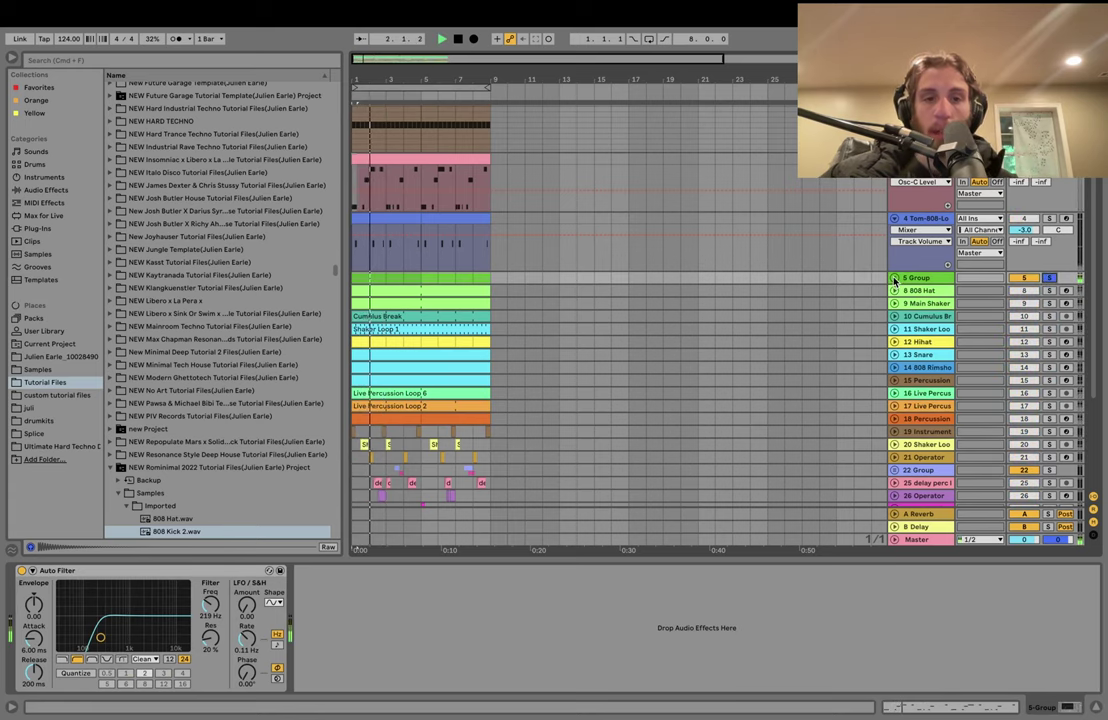
- Unfold the 5 Group track and audition it with the 808 Hat and Main Shaker added to the solo
{"action": "left_click", "coordinate": [895, 279]}
{"action": "scroll", "coordinate": [1072, 352], "scroll_direction": "down", "scroll_amount": 3}
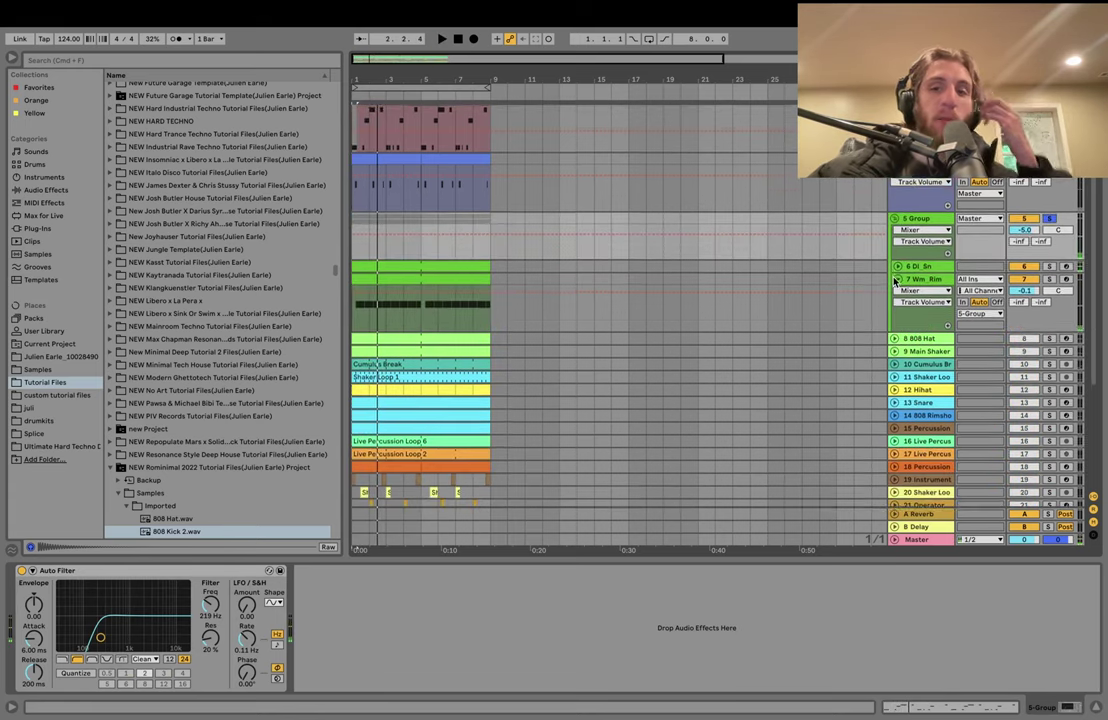
{"action": "left_click", "coordinate": [1048, 337], "text": "super"}
{"action": "left_click", "coordinate": [1048, 350], "text": "super"}
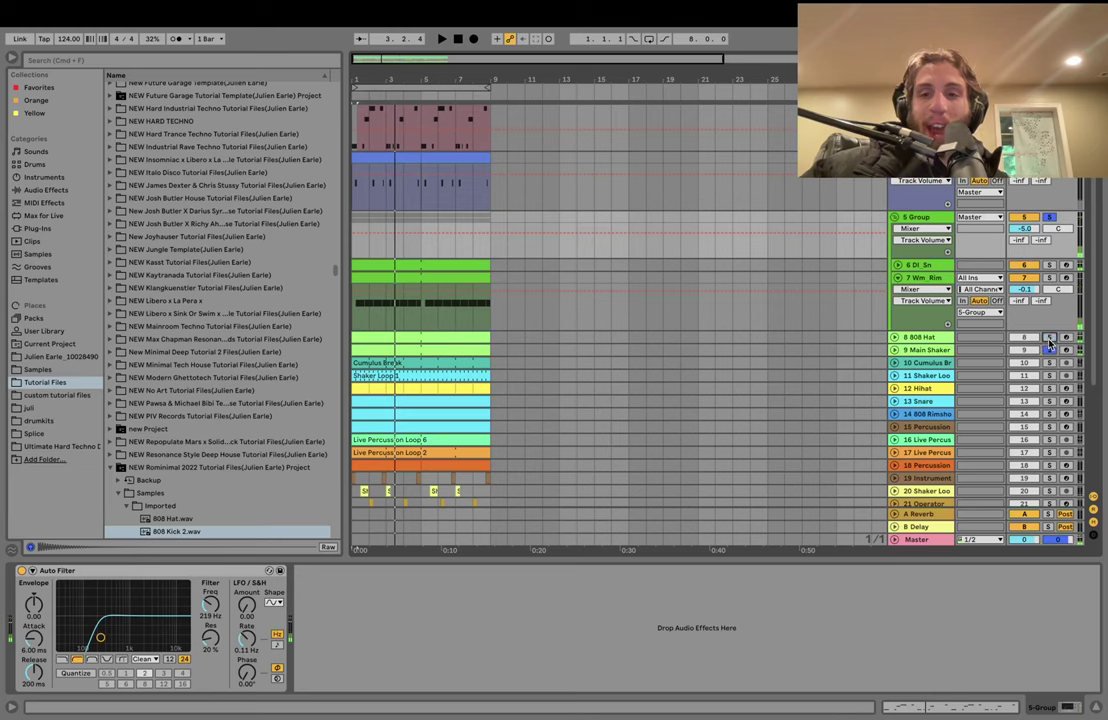
- Audition the group's DI_Sn and Wm_Rim tracks, show the Wm_Rim sampler and play the whole 5 Group again
{"action": "left_click", "coordinate": [1049, 264]}
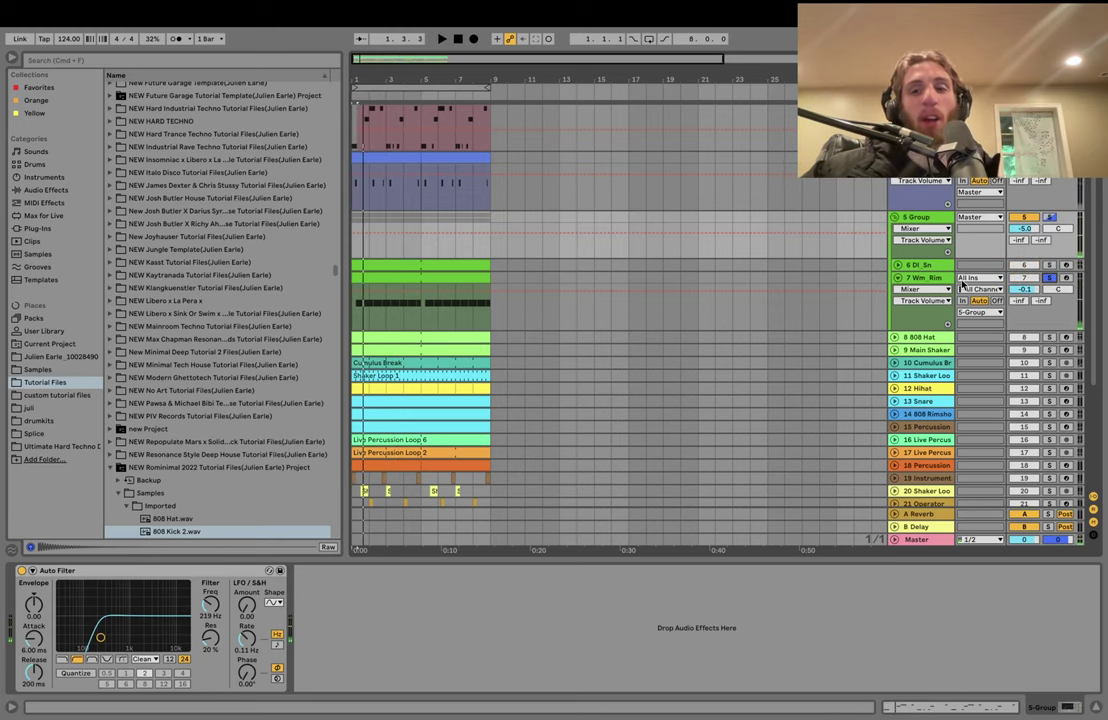
{"action": "left_click", "coordinate": [930, 278]}
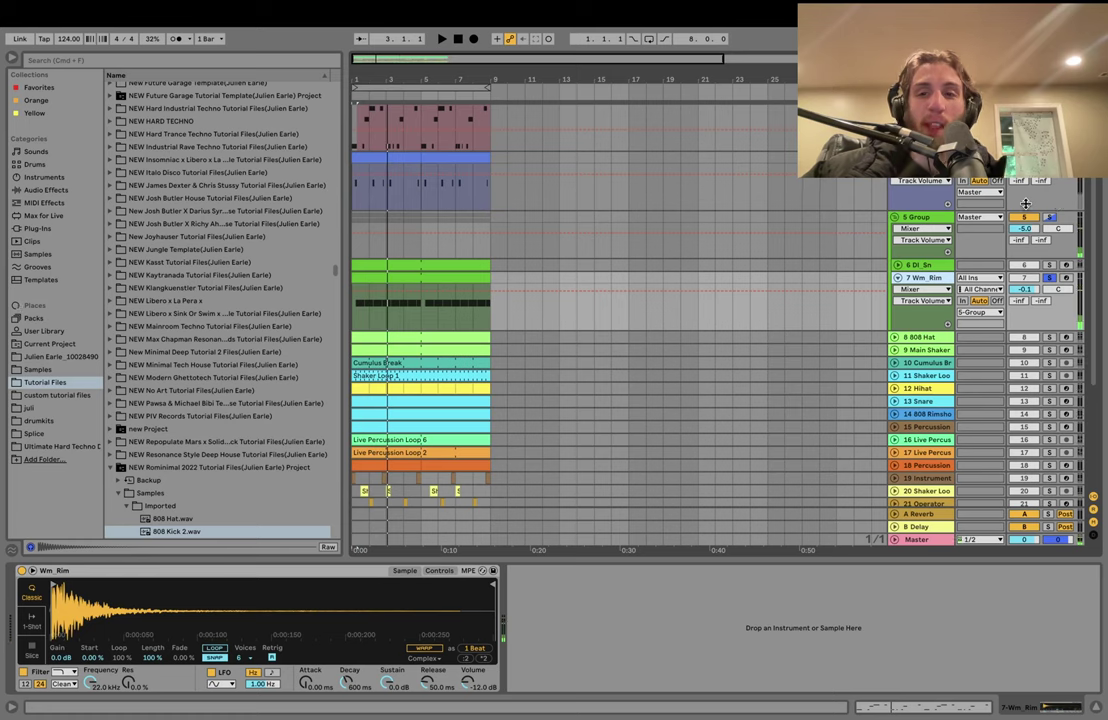
{"action": "scroll", "coordinate": [1025, 204], "scroll_direction": "up", "scroll_amount": 2}
{"action": "scroll", "coordinate": [1056, 279], "scroll_direction": "up", "scroll_amount": 1}
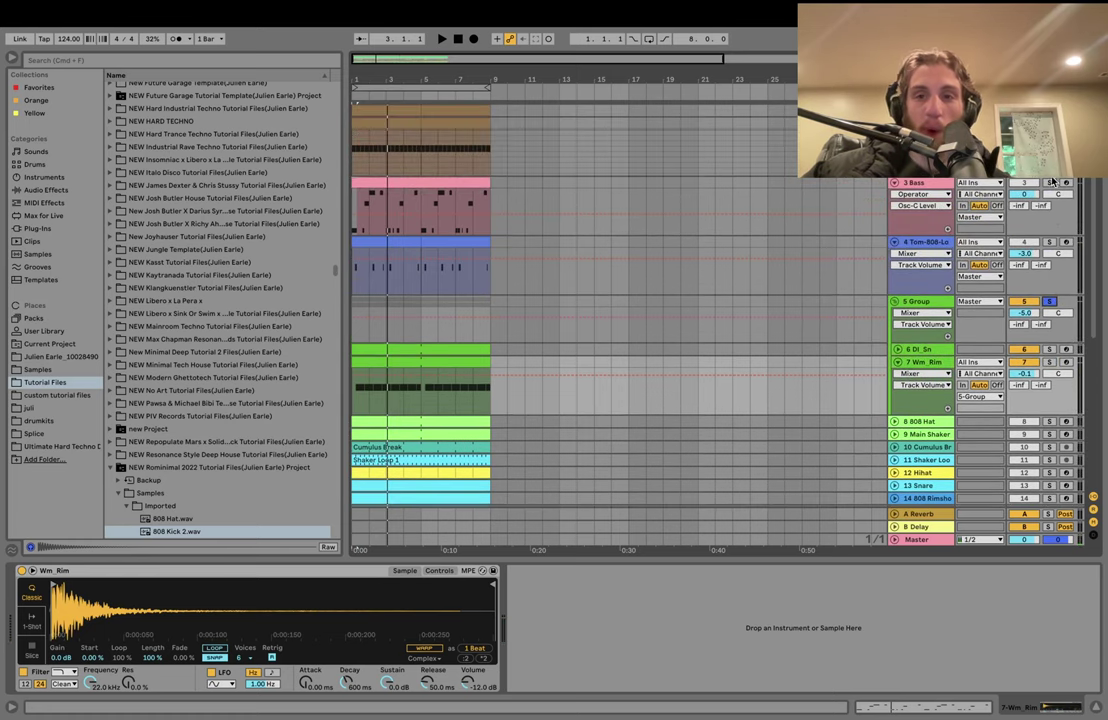
{"action": "key", "text": "space"}
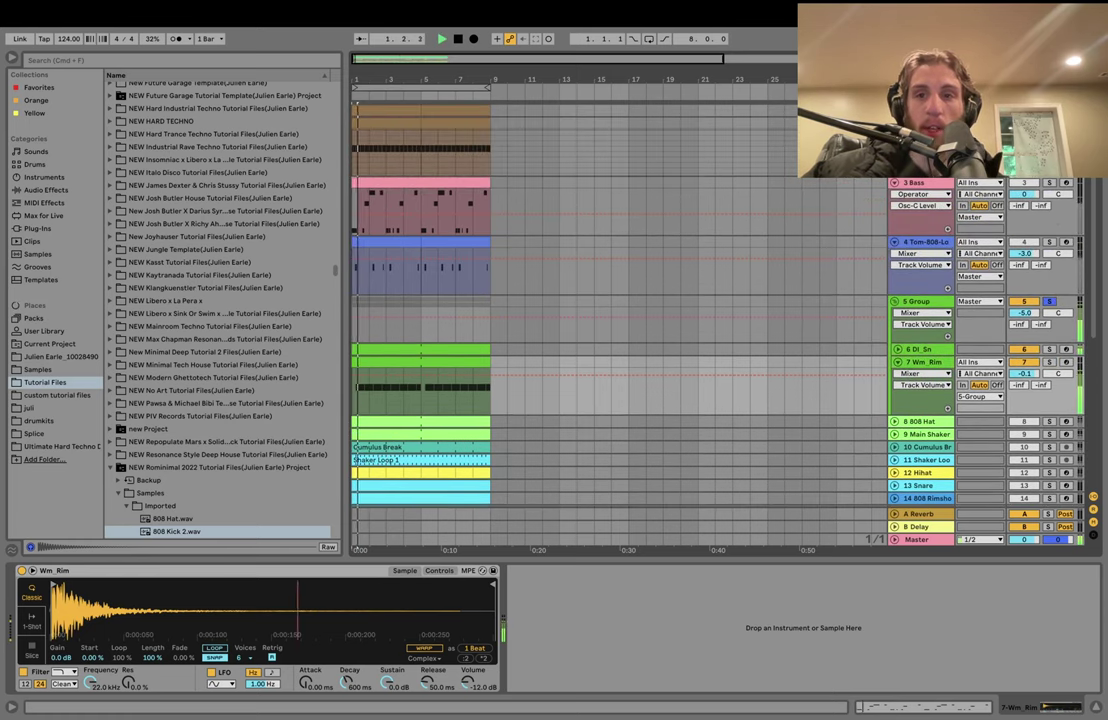
{"action": "scroll", "coordinate": [1020, 220], "scroll_direction": "down", "scroll_amount": 4}
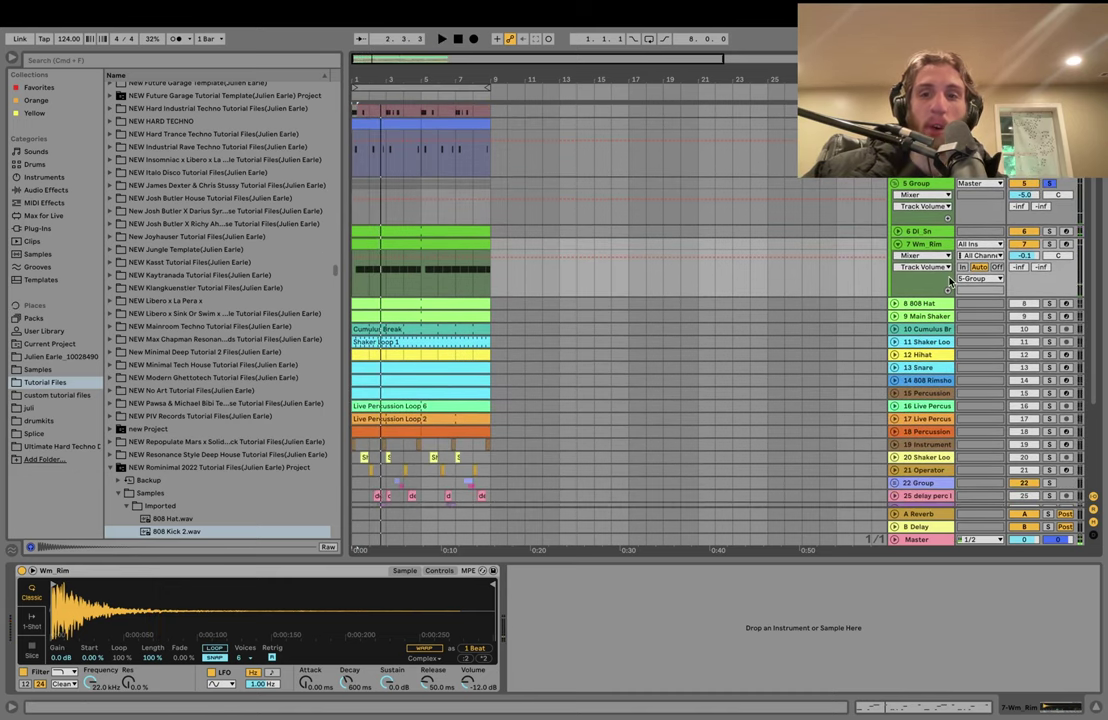
- Solo the 808 Hat and Main Shaker together, play them and unfold the Main Shaker track
{"action": "scroll", "coordinate": [975, 330], "scroll_direction": "up", "scroll_amount": 2}
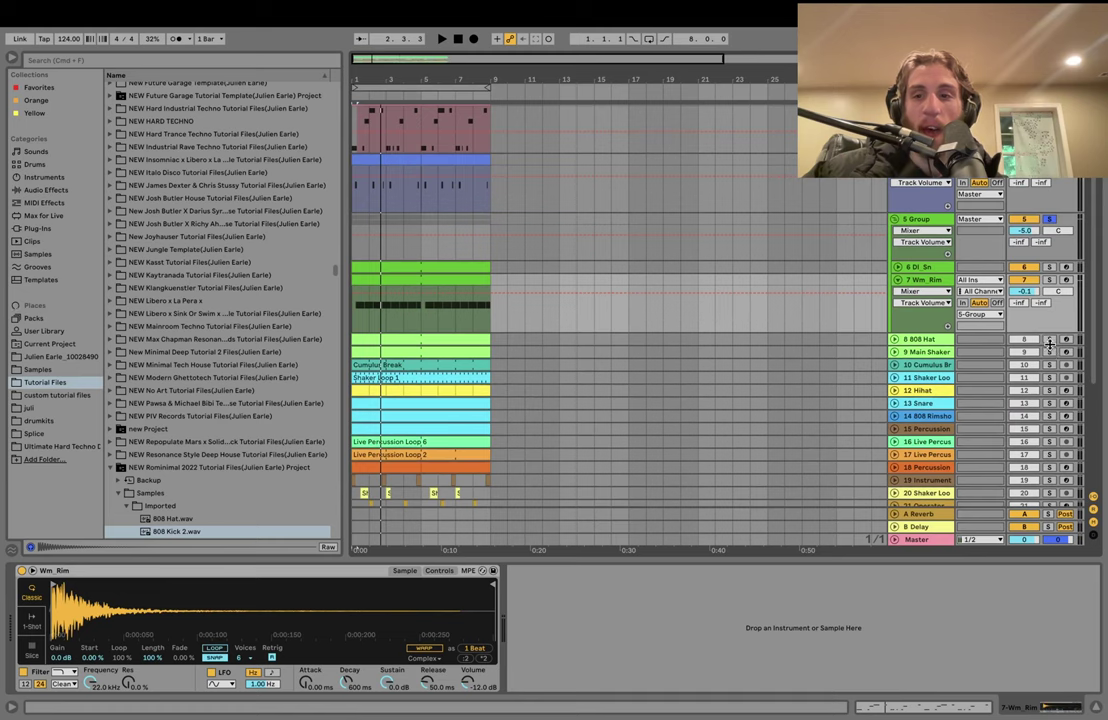
{"action": "left_click", "coordinate": [1049, 352], "text": "super"}
{"action": "key", "text": "space"}
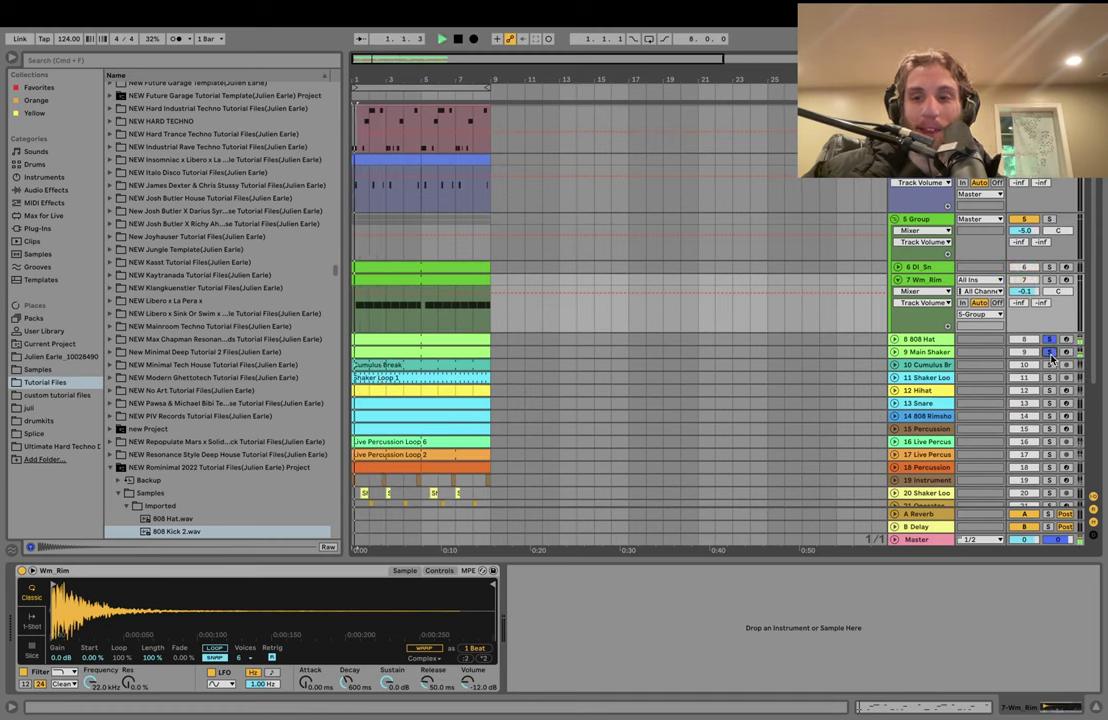
{"action": "left_click", "coordinate": [896, 352]}
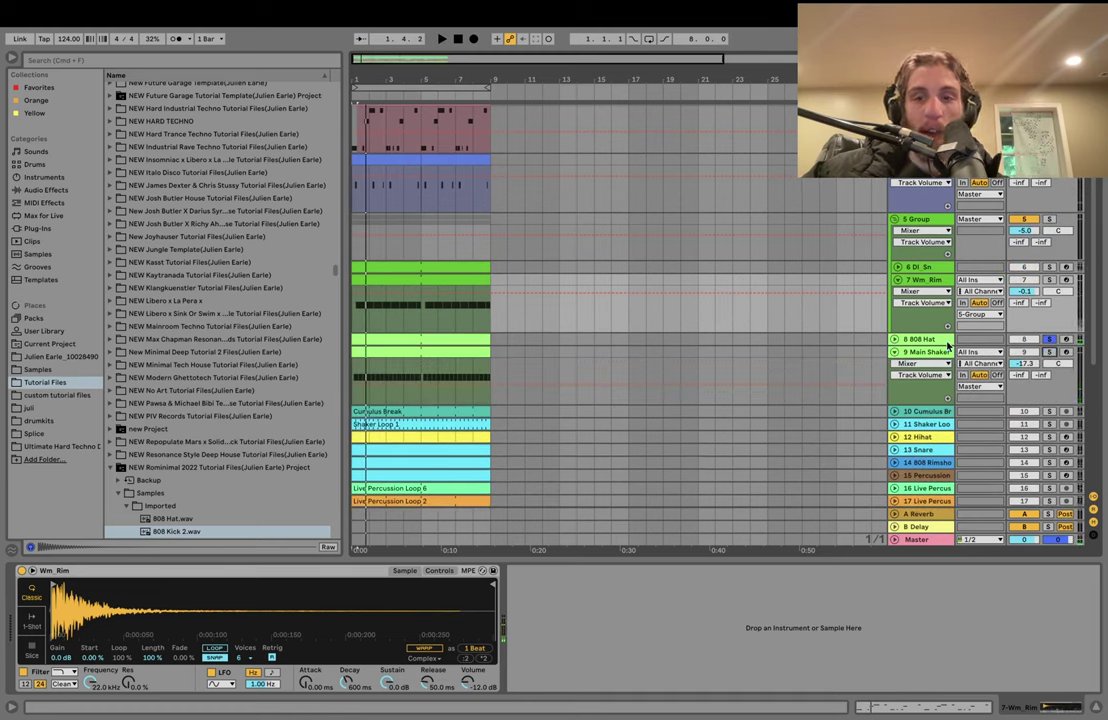
- Compare the 808 Hat and Main Shaker soloed separately, and show the Main Shaker's sampler
{"action": "key", "text": "space"}
{"action": "left_click", "coordinate": [1049, 352]}
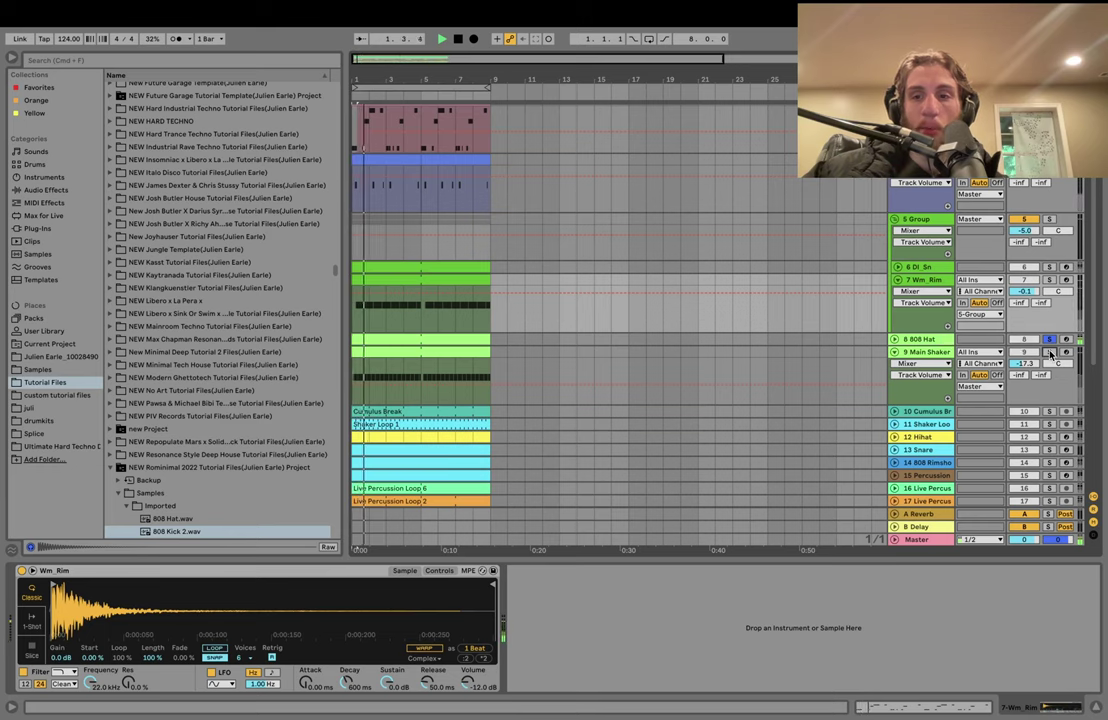
{"action": "key", "text": "space"}
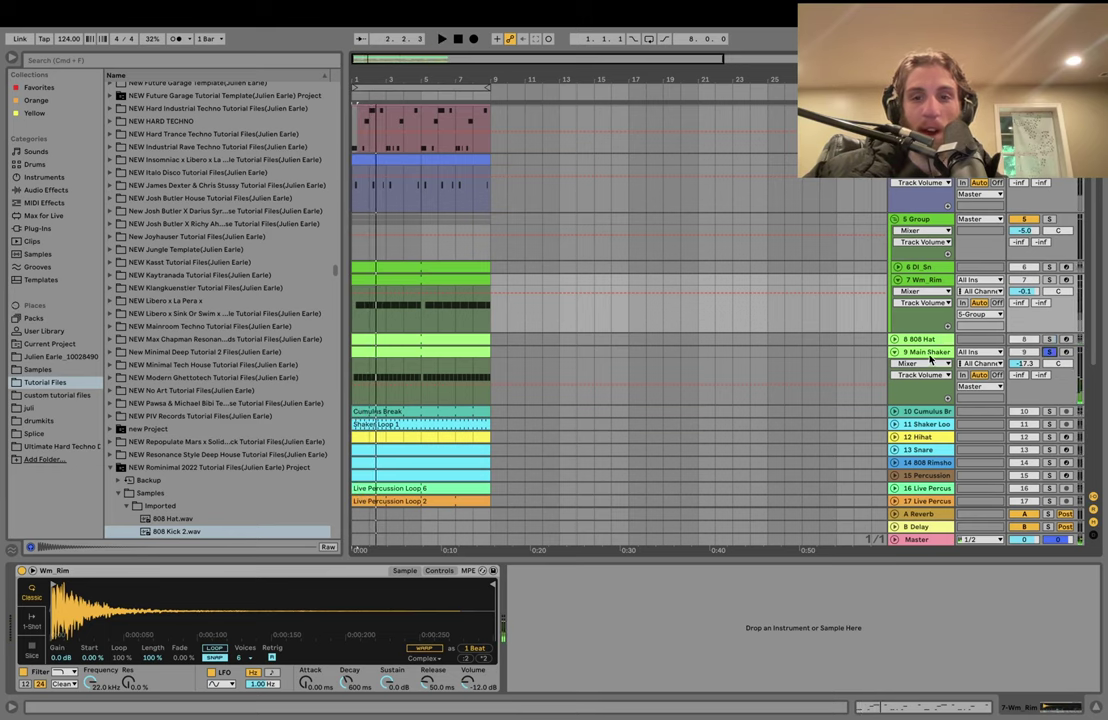
{"action": "left_click", "coordinate": [930, 358]}
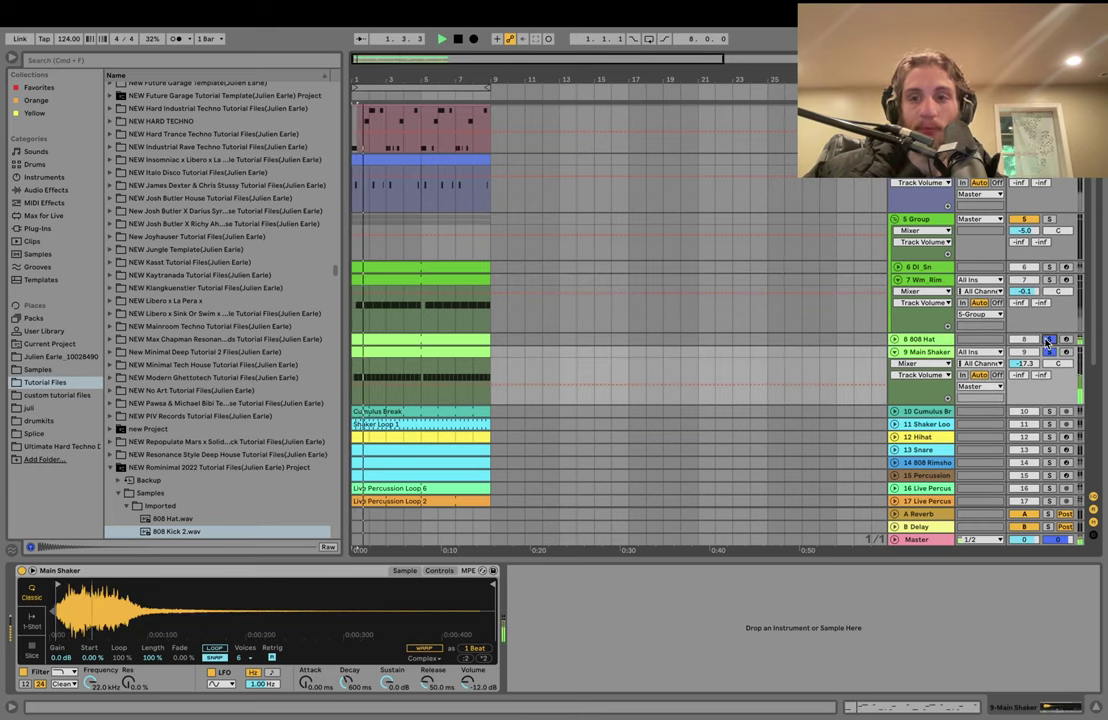
- Unfold and audition the Cumulus Break and Shaker Loop tracks, and examine the Cumulus Break's EQ Eight, flanger and Auto Filter
{"action": "scroll", "coordinate": [1050, 345], "scroll_direction": "down", "scroll_amount": 3}
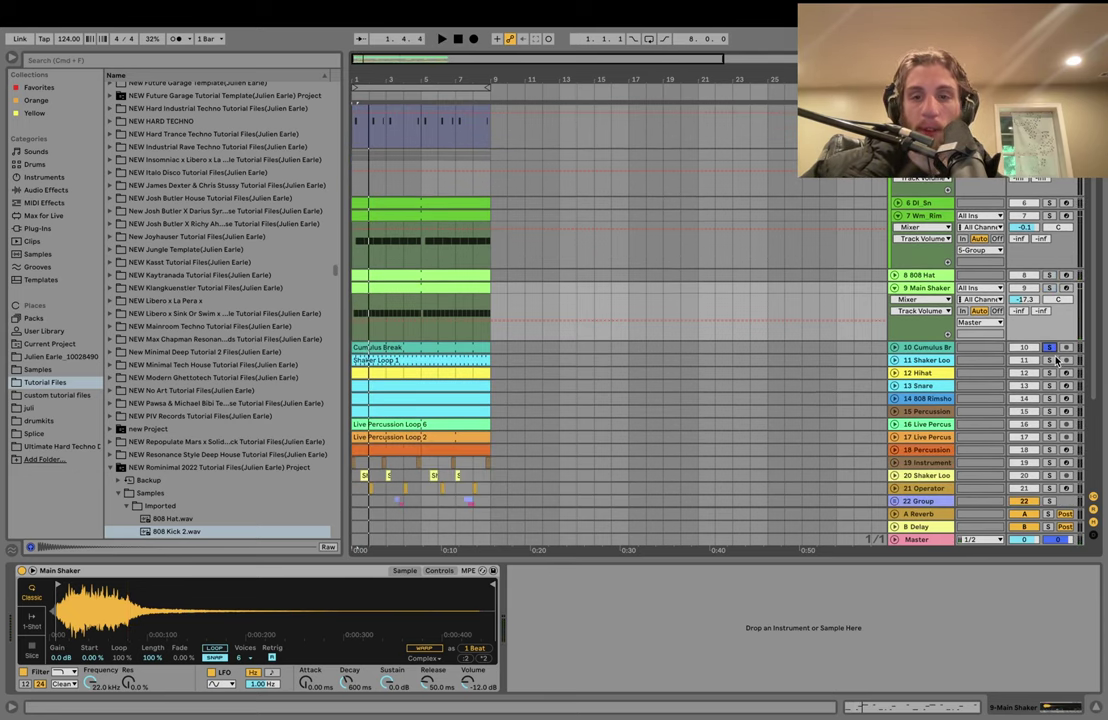
{"action": "left_click", "coordinate": [894, 360]}
{"action": "left_click", "coordinate": [894, 347]}
{"action": "scroll", "coordinate": [1073, 307], "scroll_direction": "down", "scroll_amount": 3}
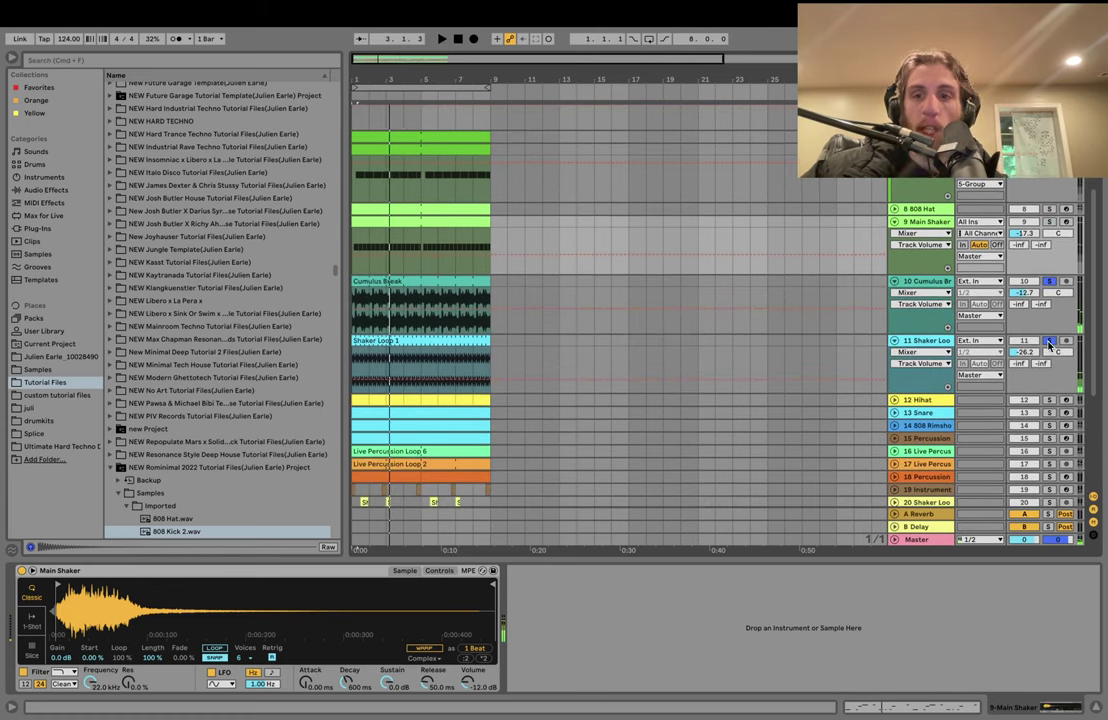
{"action": "left_click", "coordinate": [946, 282]}
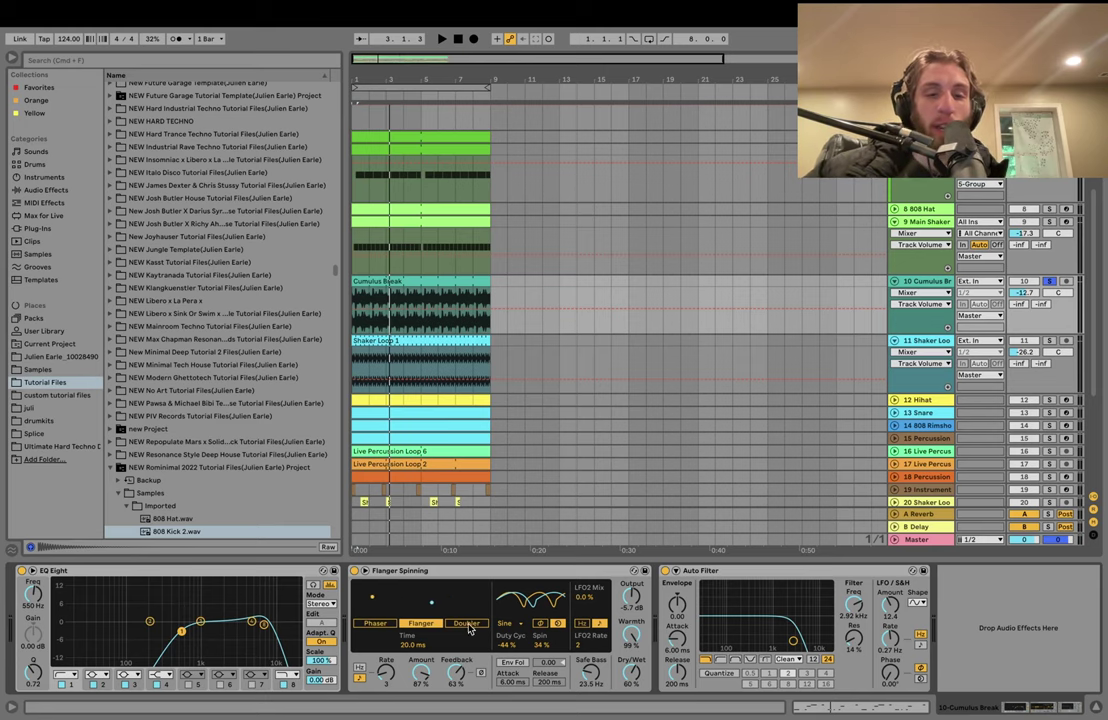
{"action": "key", "text": "space"}
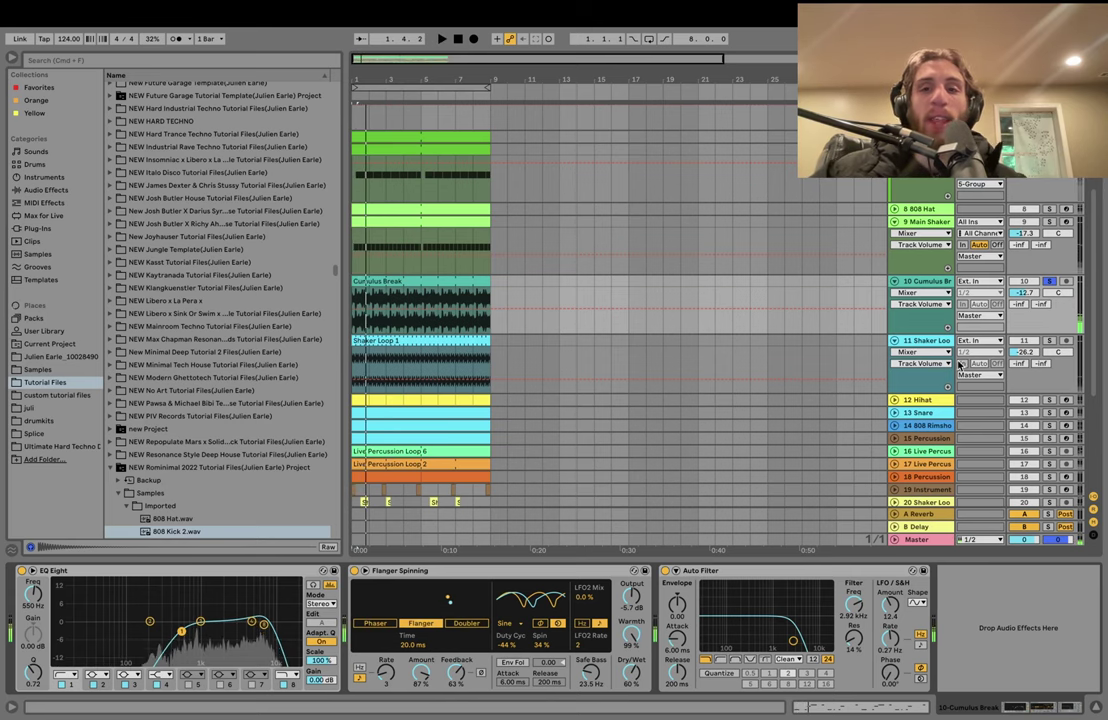
- Solo the 5 Group, 808 Hat, Main Shaker and Cumulus Break tracks together and play the combination
{"action": "scroll", "coordinate": [1038, 360], "scroll_direction": "up", "scroll_amount": 5}
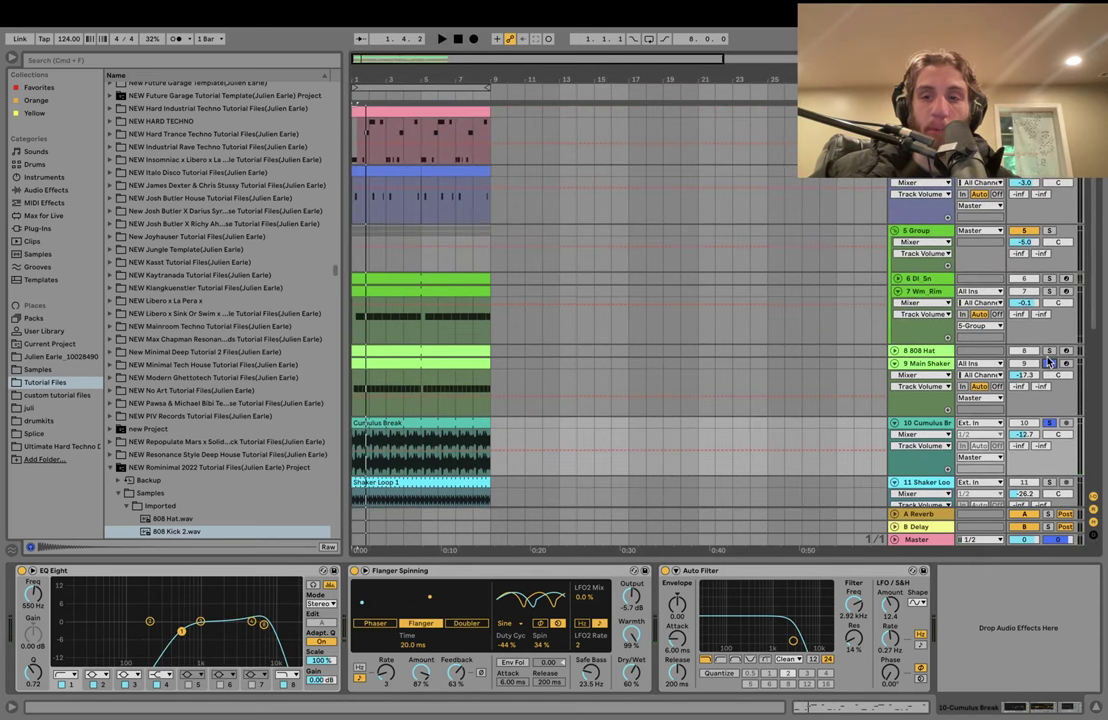
{"action": "scroll", "coordinate": [1049, 230], "scroll_direction": "up", "scroll_amount": 3}
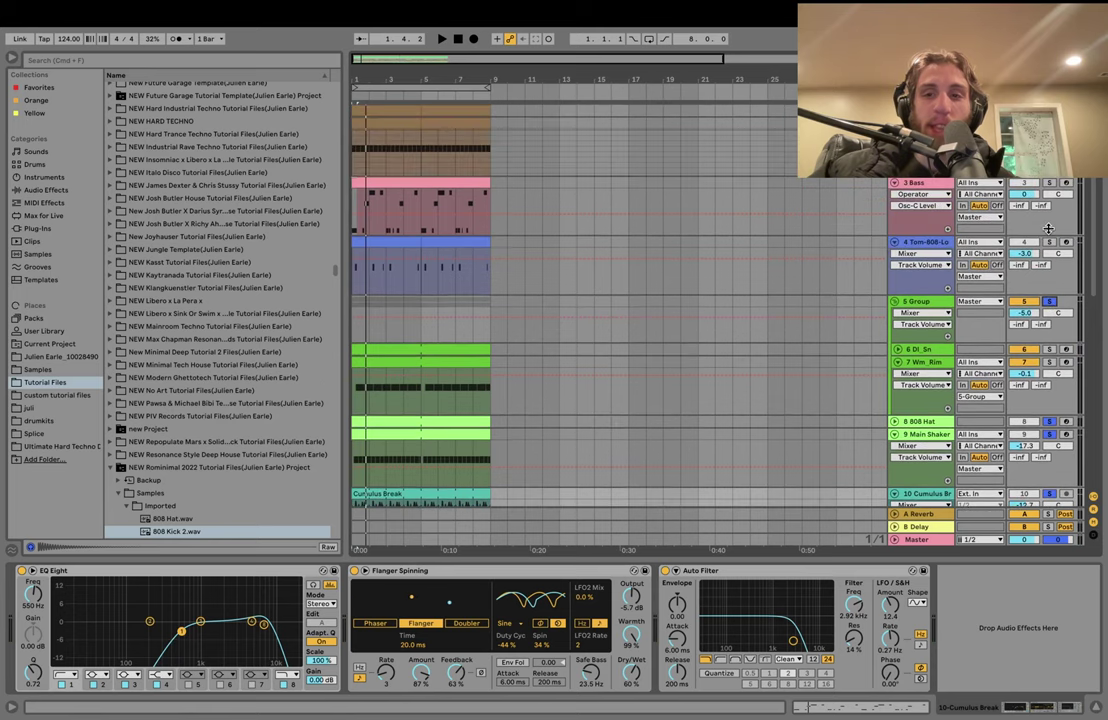
{"action": "scroll", "coordinate": [1040, 300], "scroll_direction": "down", "scroll_amount": 4}
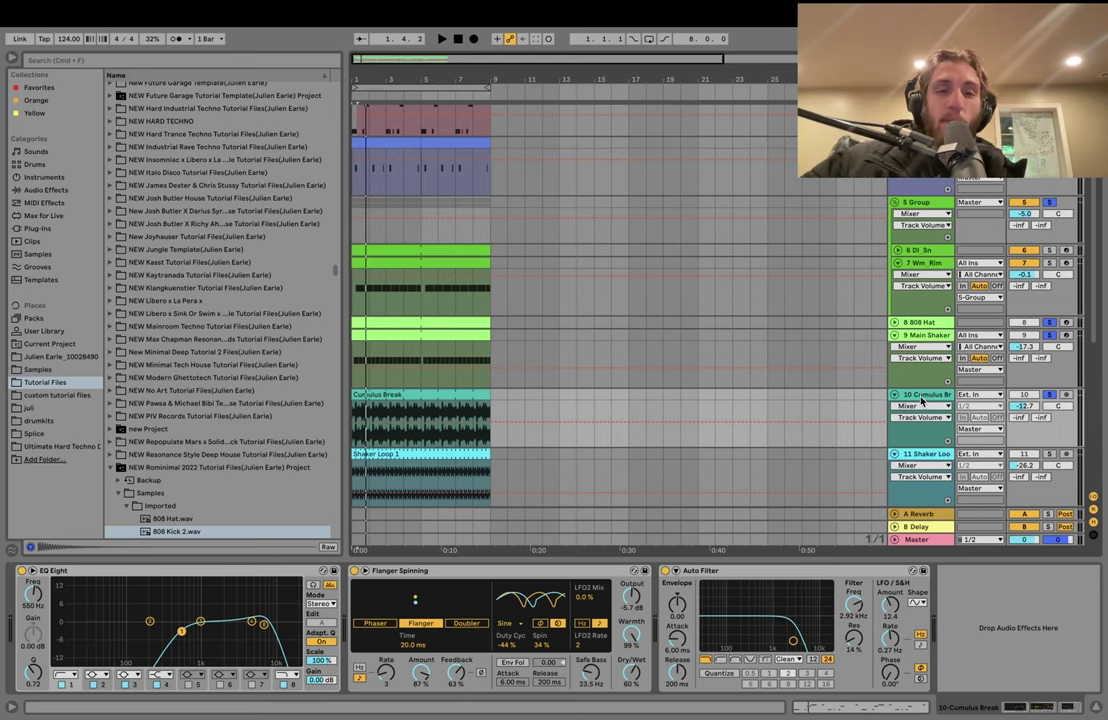
{"action": "key", "text": "space"}
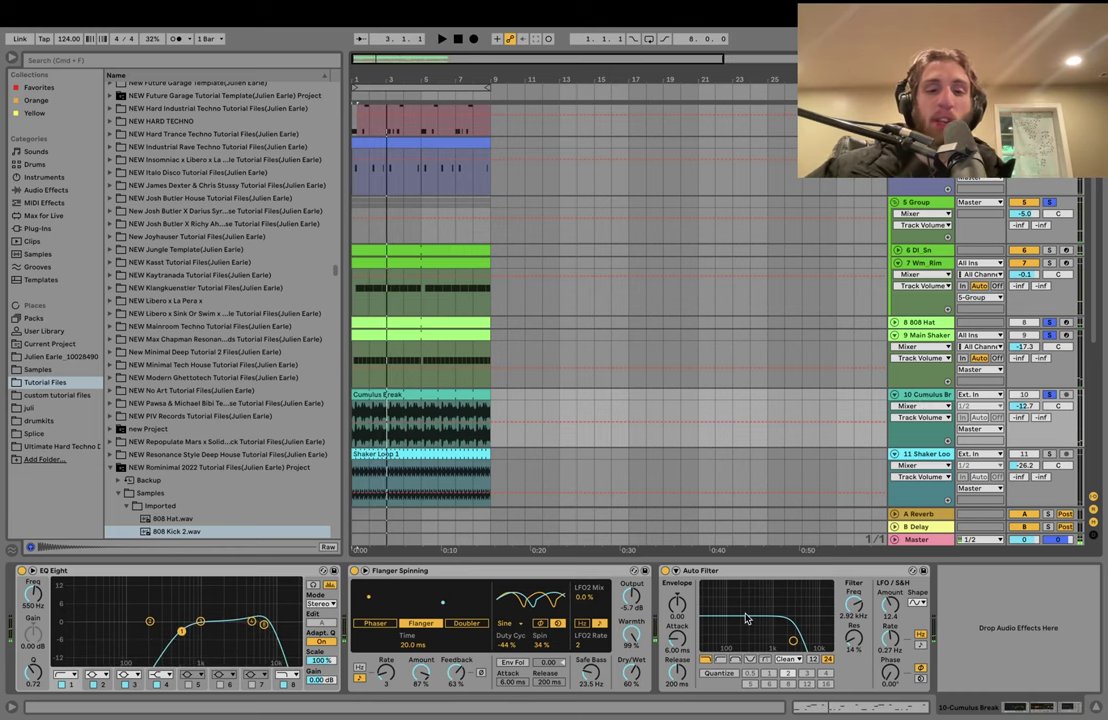
- Audition the Shaker Loop track on its own and show its sidechain Compressor
{"action": "key", "text": "space"}
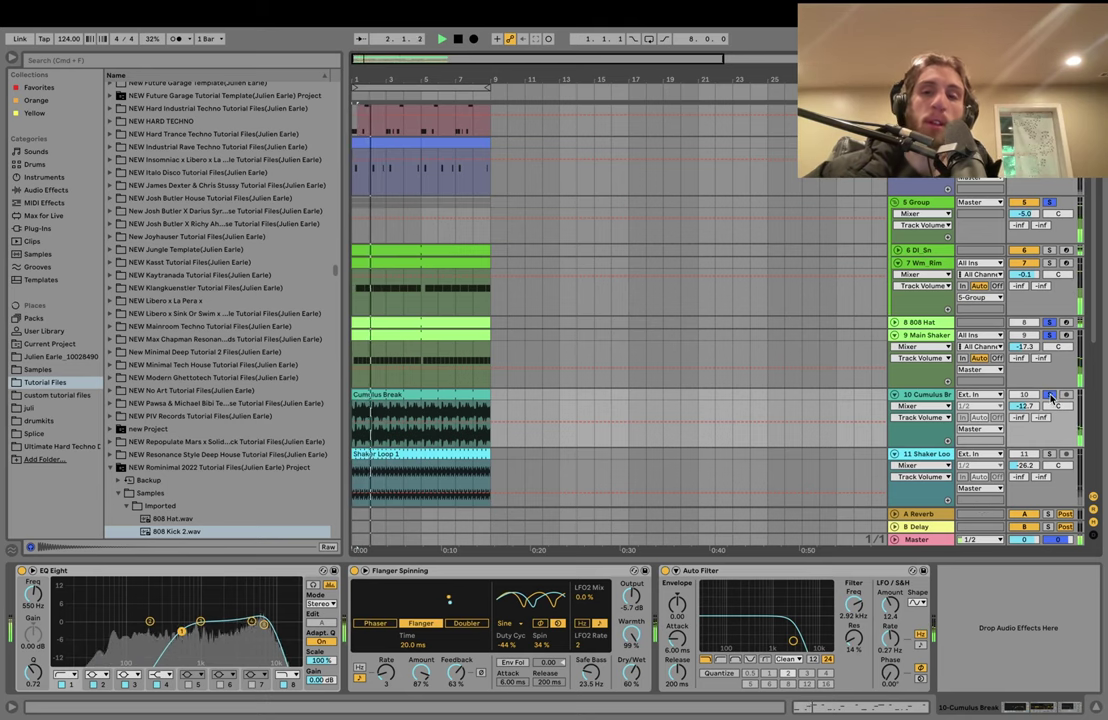
{"action": "scroll", "coordinate": [1050, 400], "scroll_direction": "down", "scroll_amount": 5}
{"action": "scroll", "coordinate": [1048, 394], "scroll_direction": "up", "scroll_amount": 1}
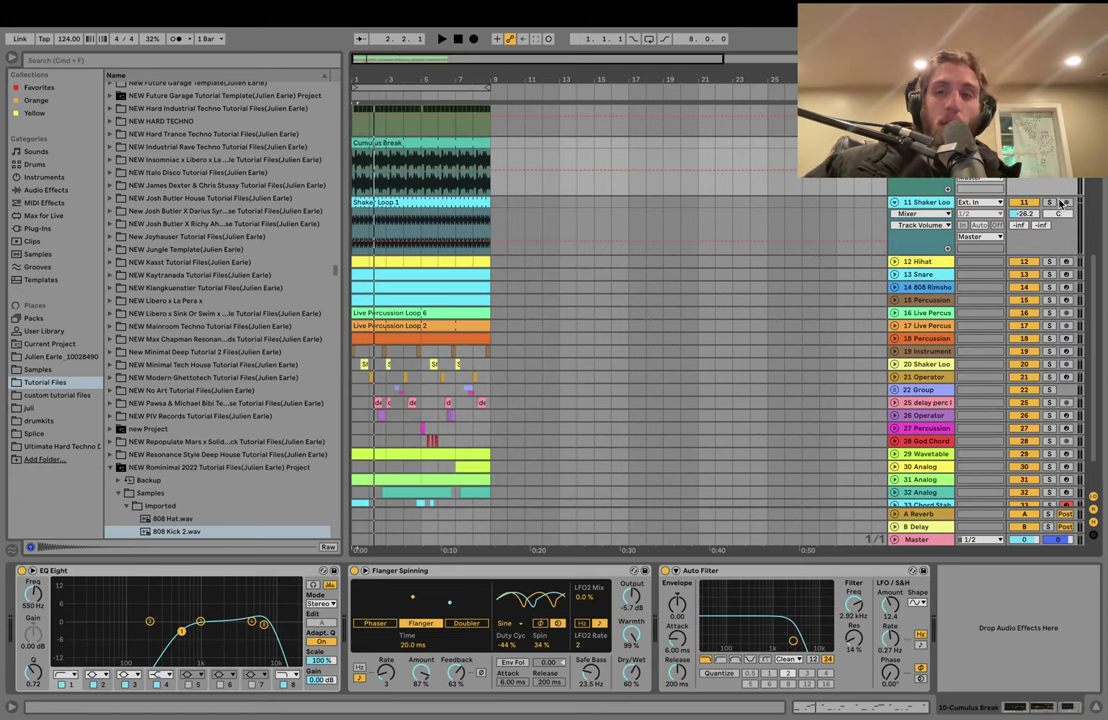
{"action": "left_click", "coordinate": [1050, 203]}
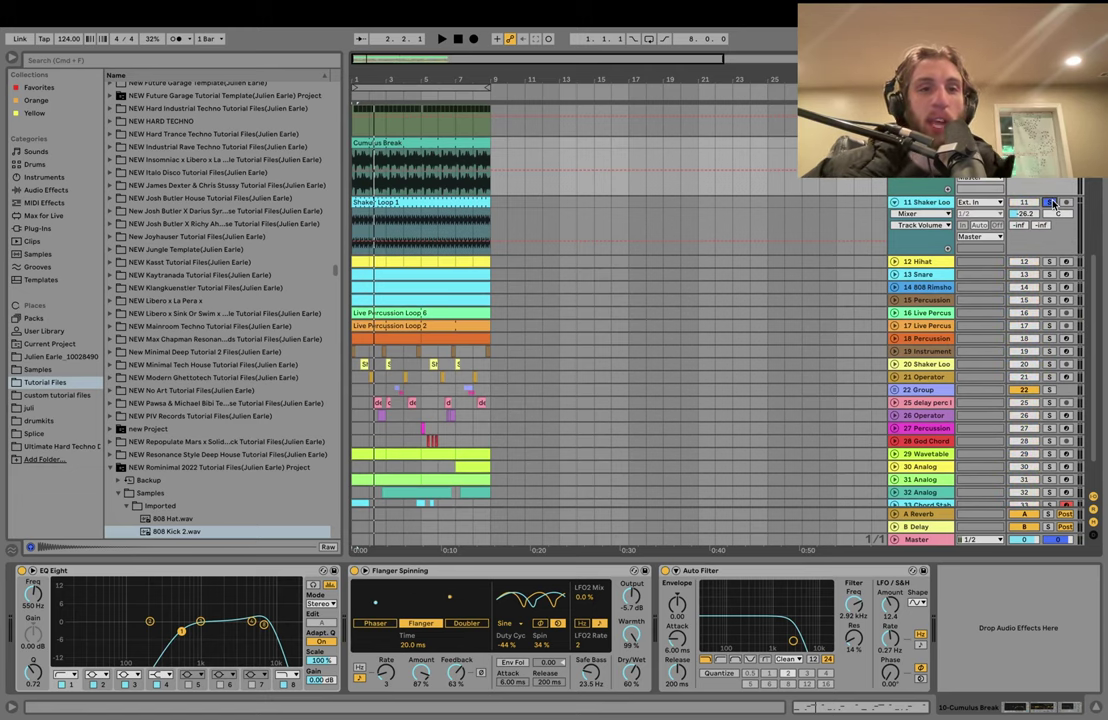
{"action": "key", "text": "space"}
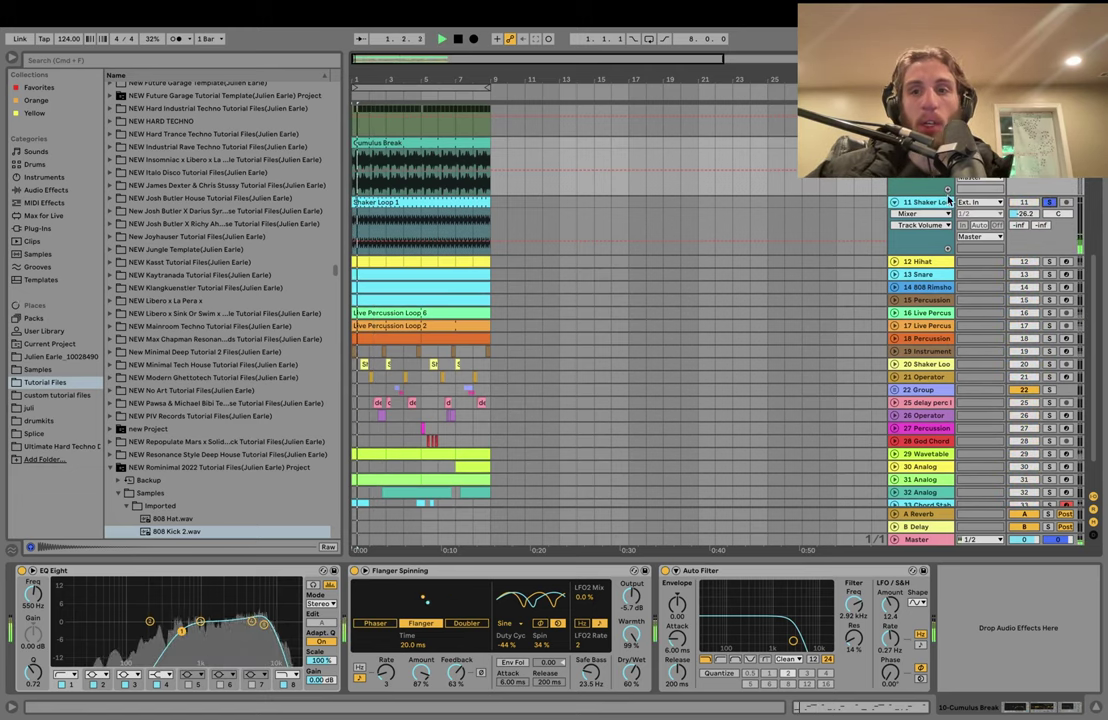
{"action": "left_click", "coordinate": [927, 203]}
{"action": "key", "text": "space"}
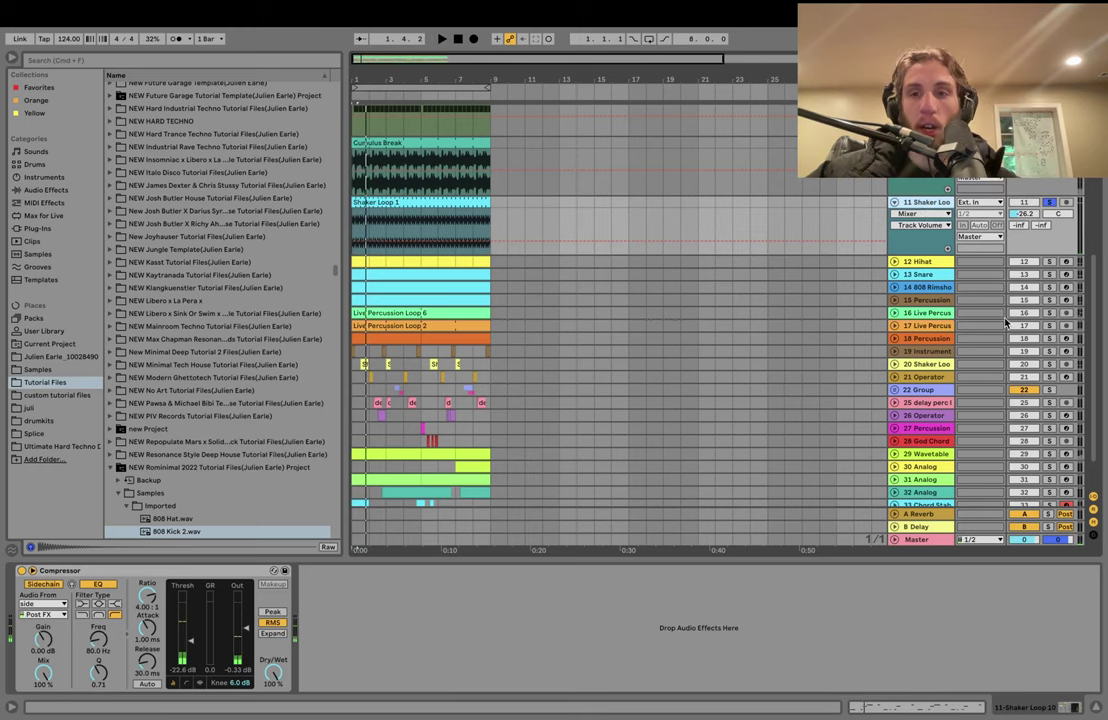
{"action": "left_click", "coordinate": [1049, 262]}
{"action": "key", "text": "space"}
{"action": "left_click", "coordinate": [1048, 275], "text": "super"}
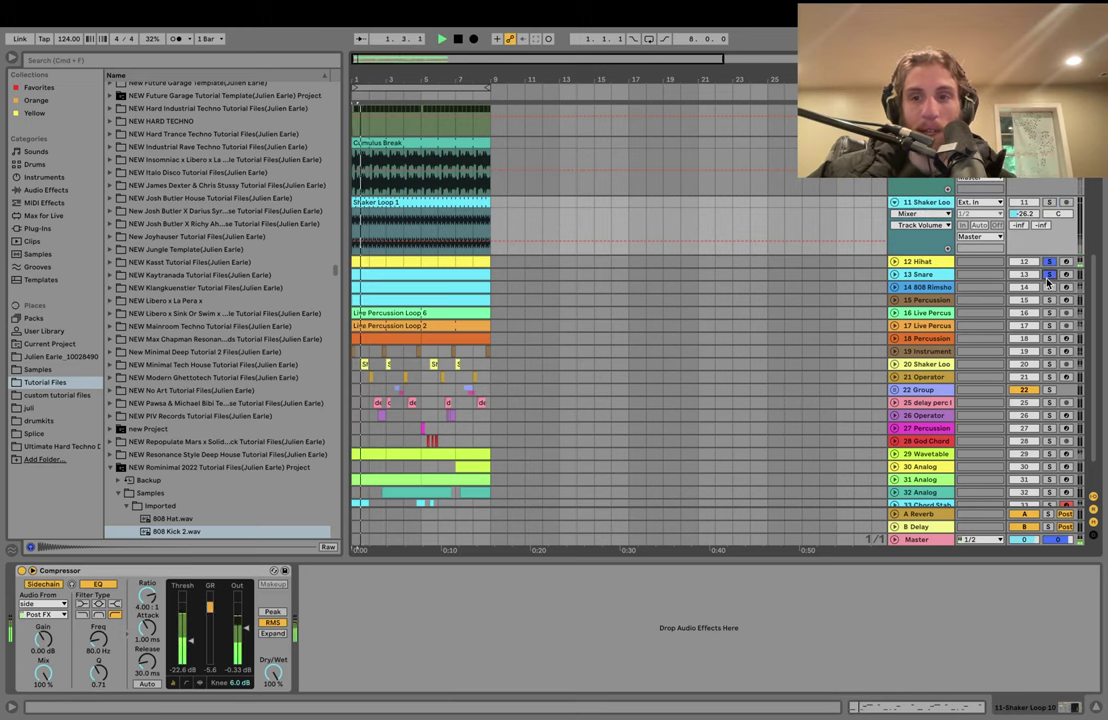
{"action": "left_click", "coordinate": [1048, 288], "text": "ctrl"}
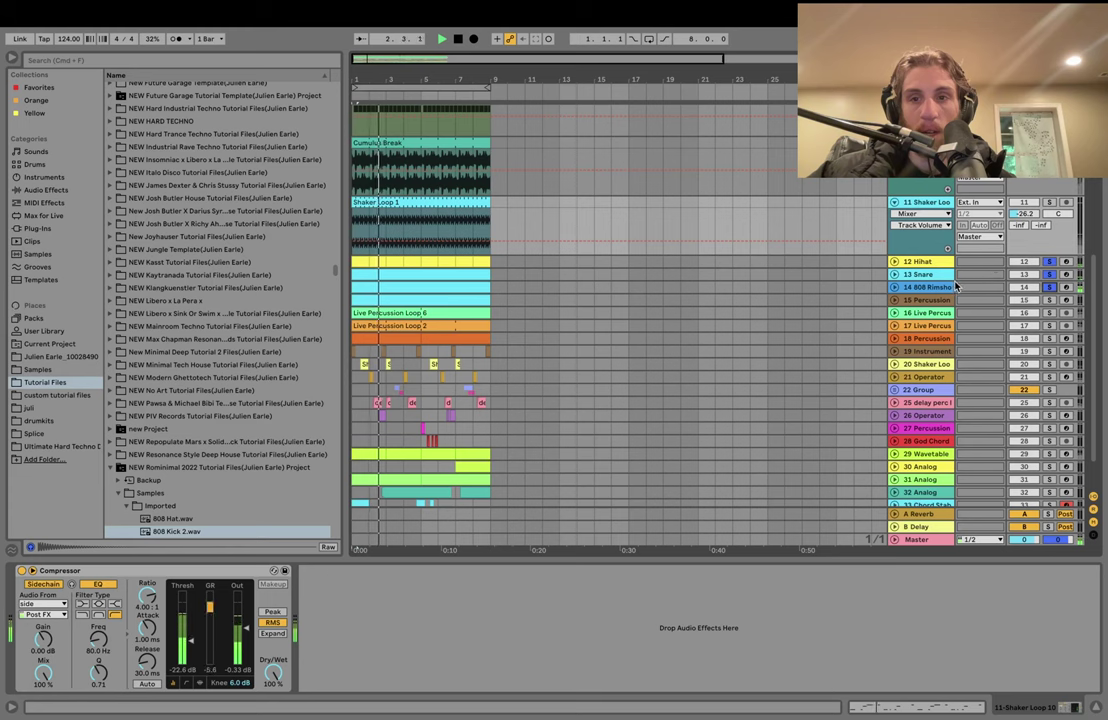
{"action": "left_click", "coordinate": [937, 274]}
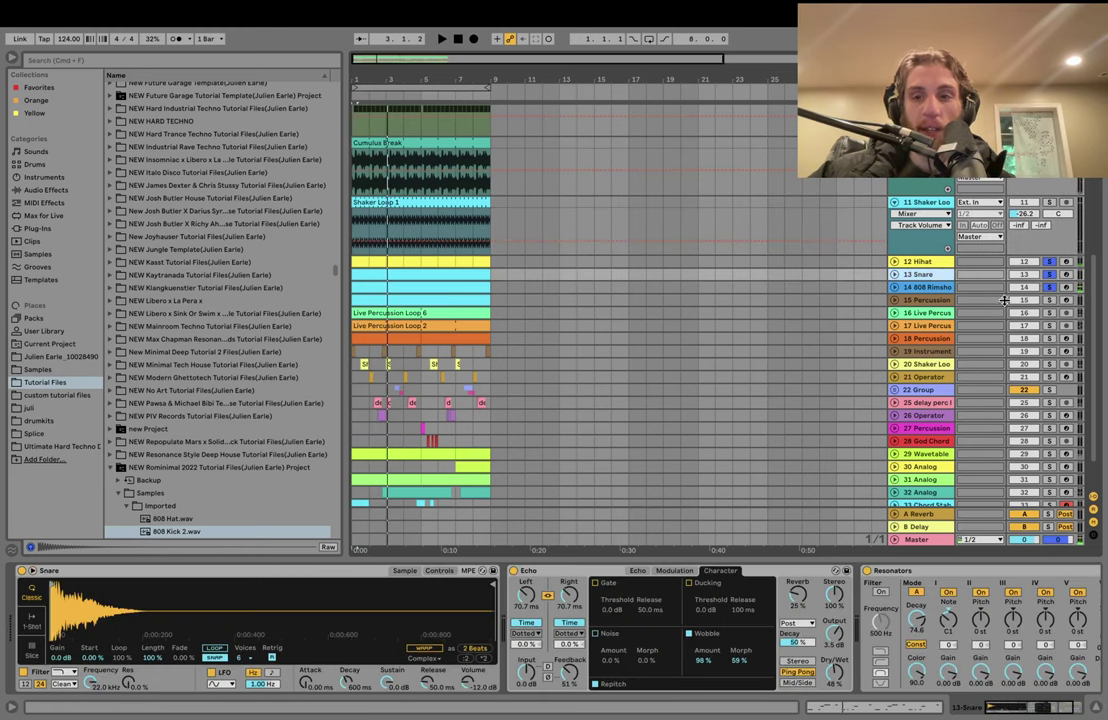
{"action": "left_click", "coordinate": [1048, 300], "text": "ctrl"}
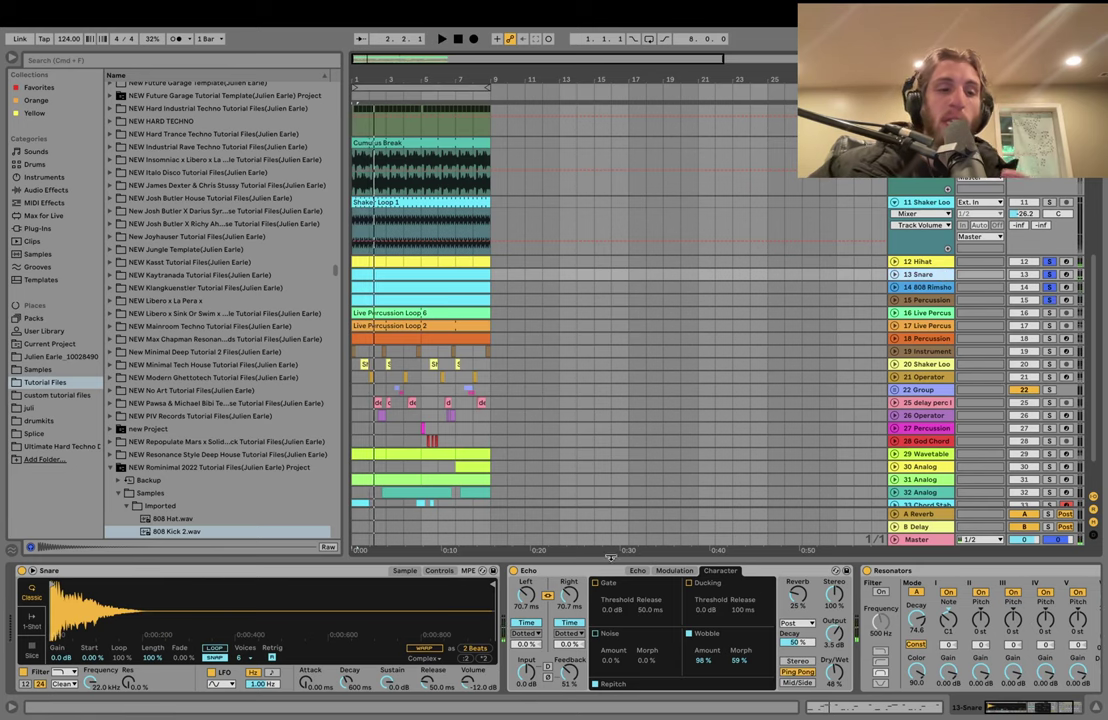
- Examine the Snare's Echo and Resonators, unfold its track and play from just before its first note
{"action": "scroll", "coordinate": [545, 657], "scroll_direction": "right", "scroll_amount": 2}
{"action": "scroll", "coordinate": [545, 658], "scroll_direction": "right", "scroll_amount": 4}
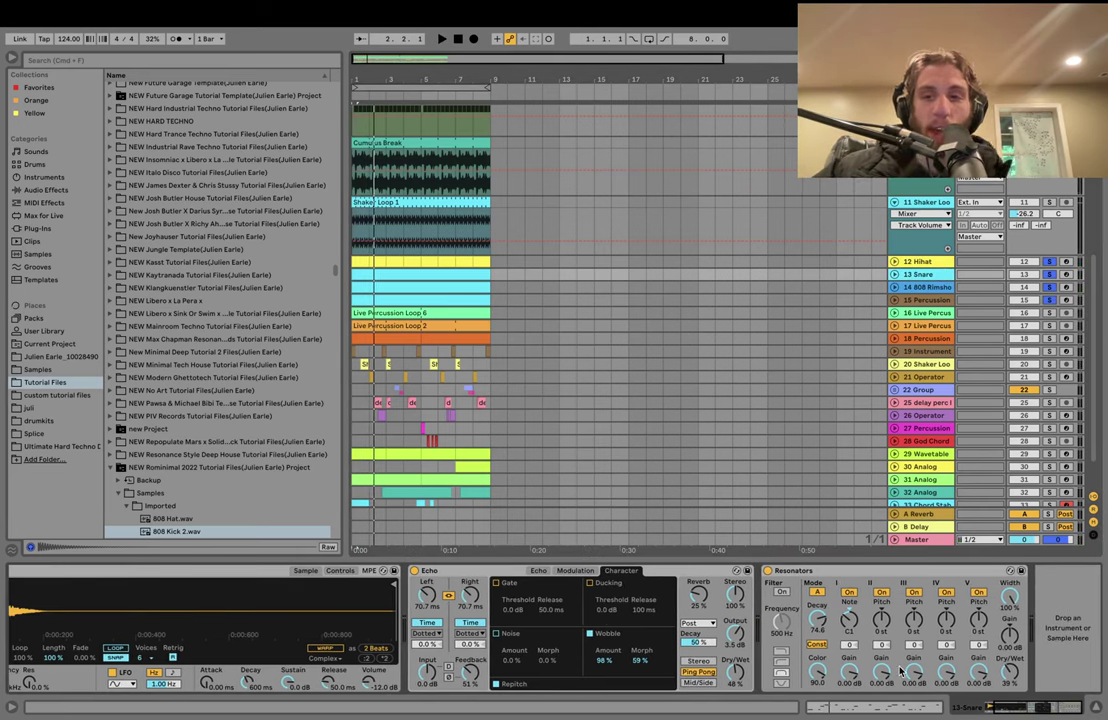
{"action": "left_click", "coordinate": [895, 274]}
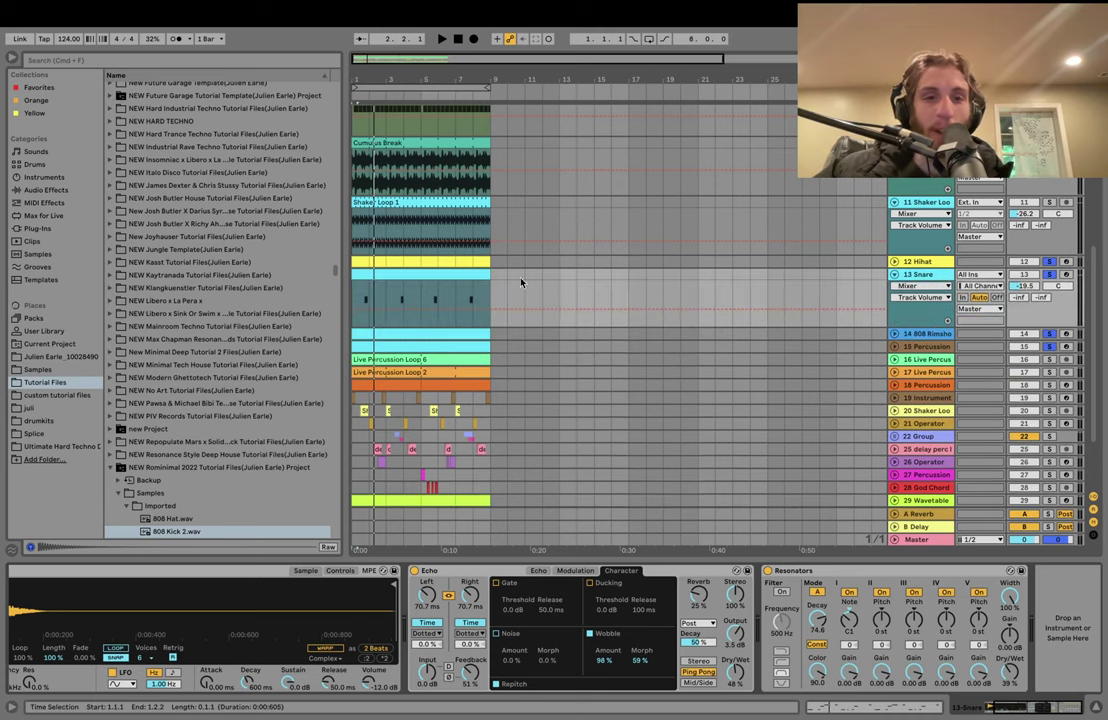
{"action": "scroll", "coordinate": [362, 296], "scroll_direction": "up", "scroll_amount": 4}
{"action": "left_click", "coordinate": [373, 298]}
{"action": "key", "text": "space"}
{"action": "key", "text": "space"}
{"action": "key", "text": "space"}
{"action": "key", "text": "space"}
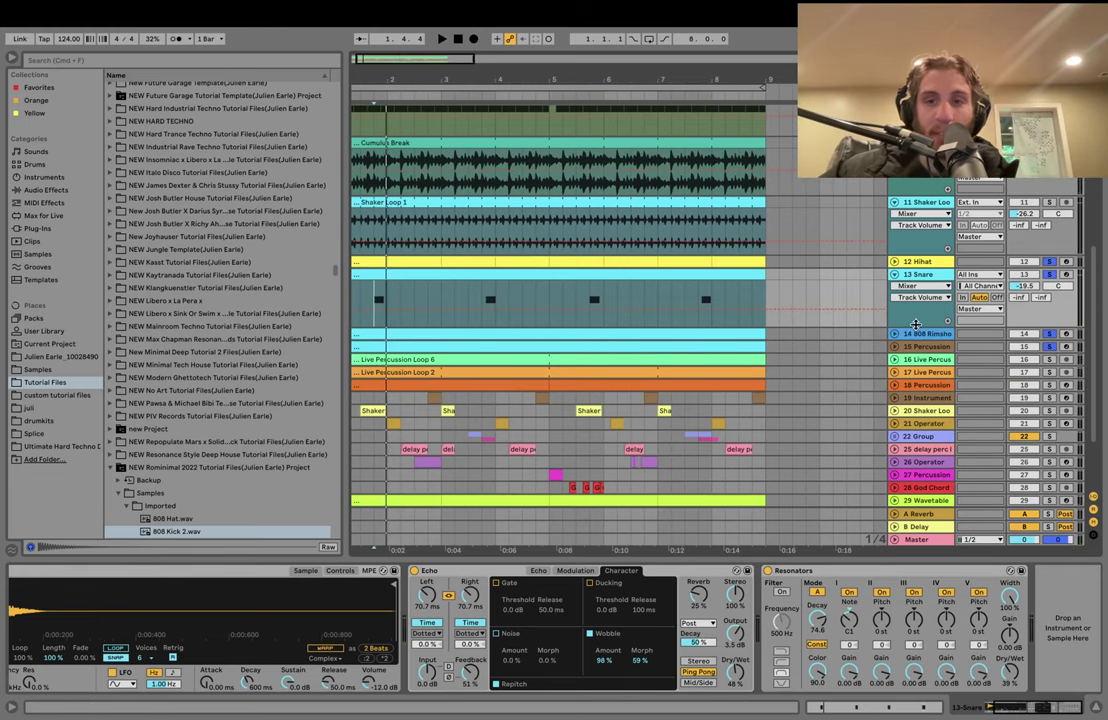
- Inspect the device chains of the 808 Rimshot, Percussion 4 and Live Percussion Loop 6 tracks
{"action": "left_click", "coordinate": [920, 333]}
{"action": "left_click", "coordinate": [921, 346]}
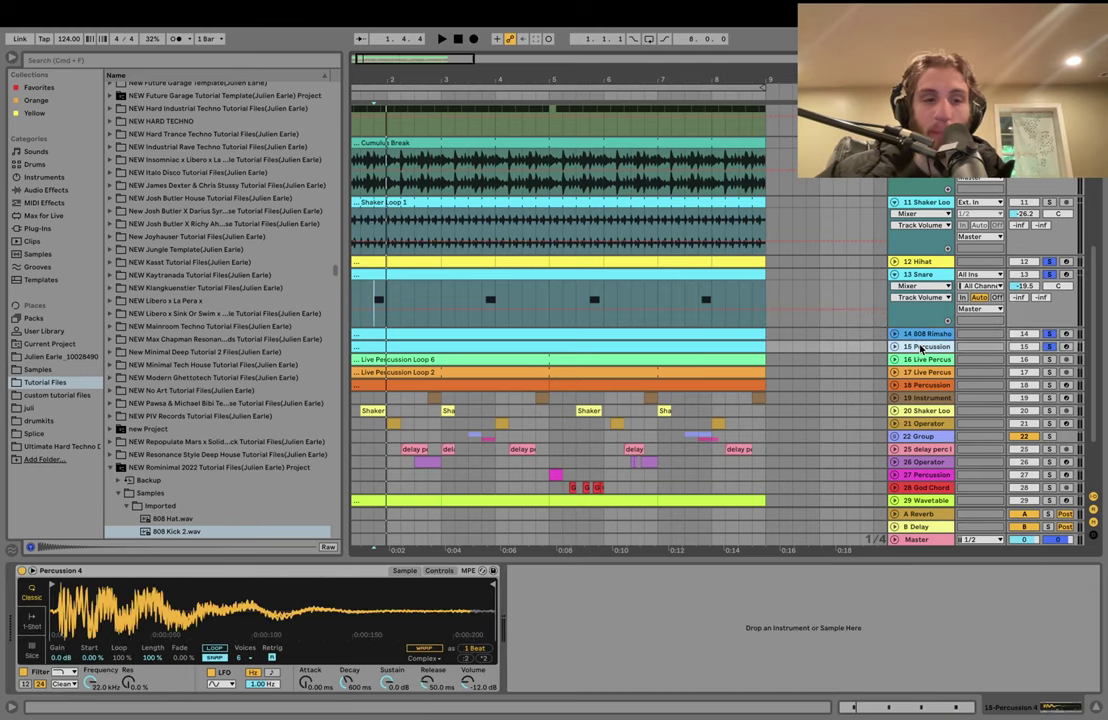
{"action": "left_click", "coordinate": [926, 354]}
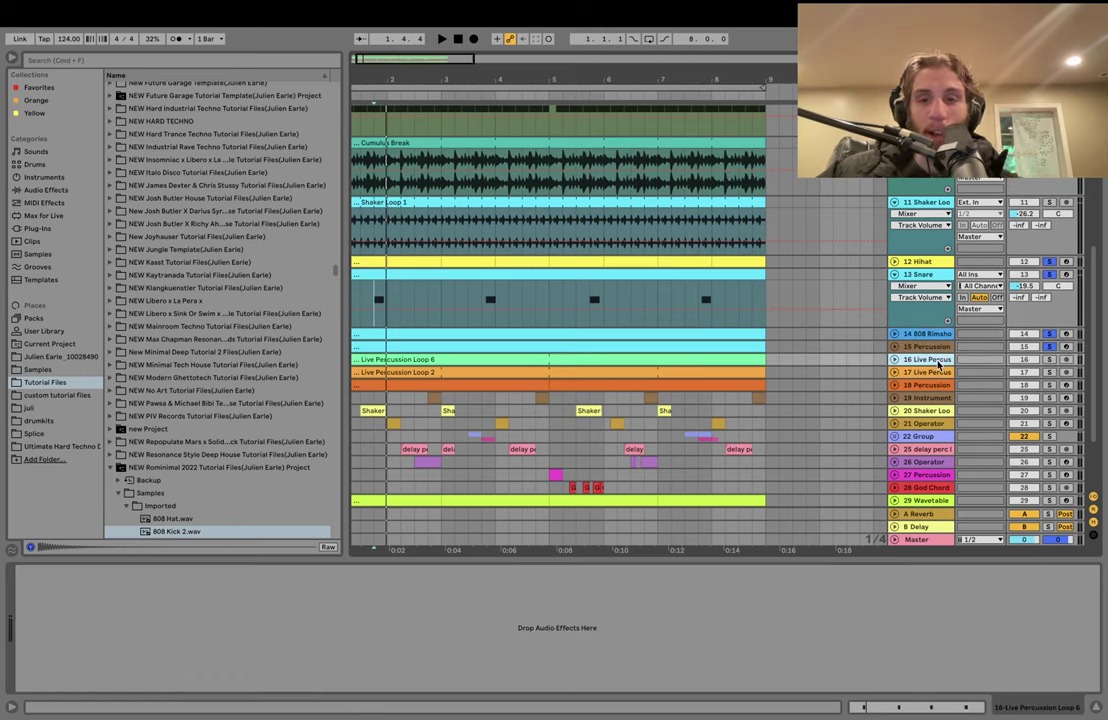
- Compare Live Percussion Loop 6 and Live Percussion Loop 2 soloed separately during playback, and unfold both tracks
{"action": "left_click", "coordinate": [1049, 360]}
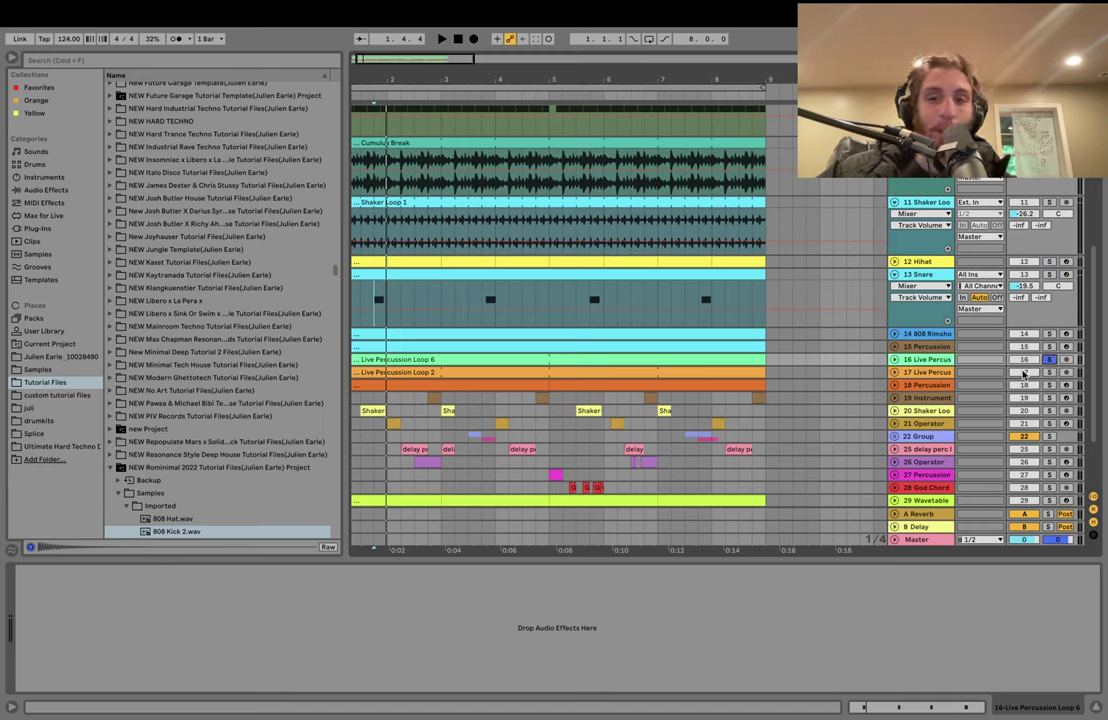
{"action": "key", "text": "space"}
{"action": "left_click", "coordinate": [1049, 372]}
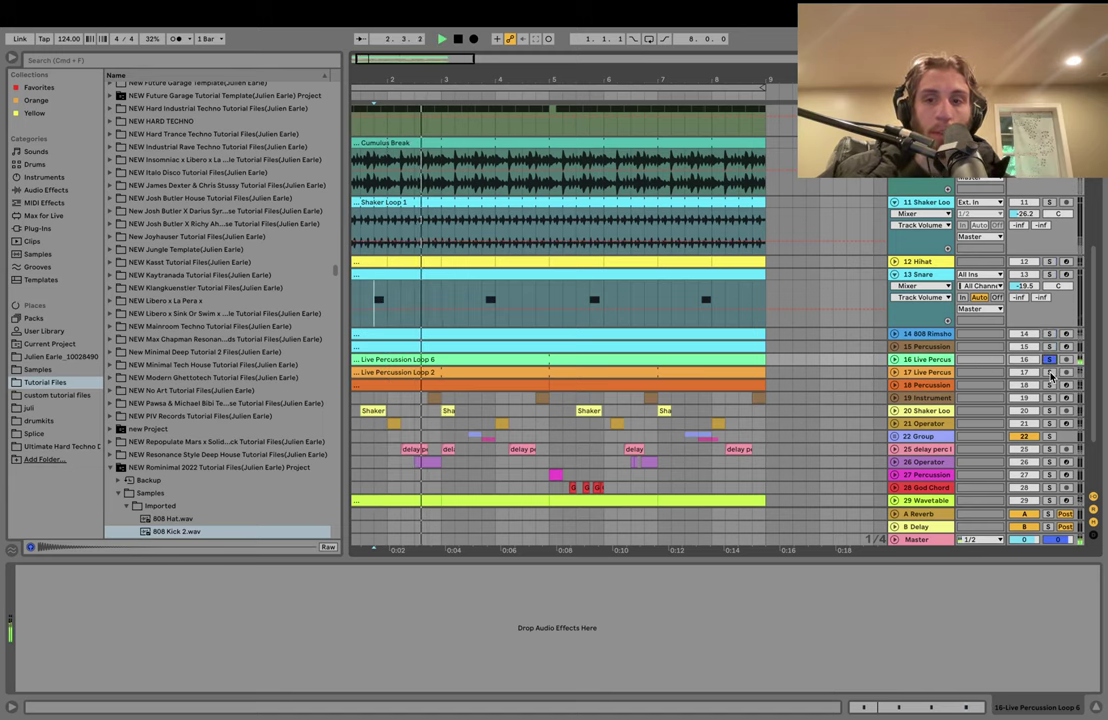
{"action": "left_click", "coordinate": [894, 372]}
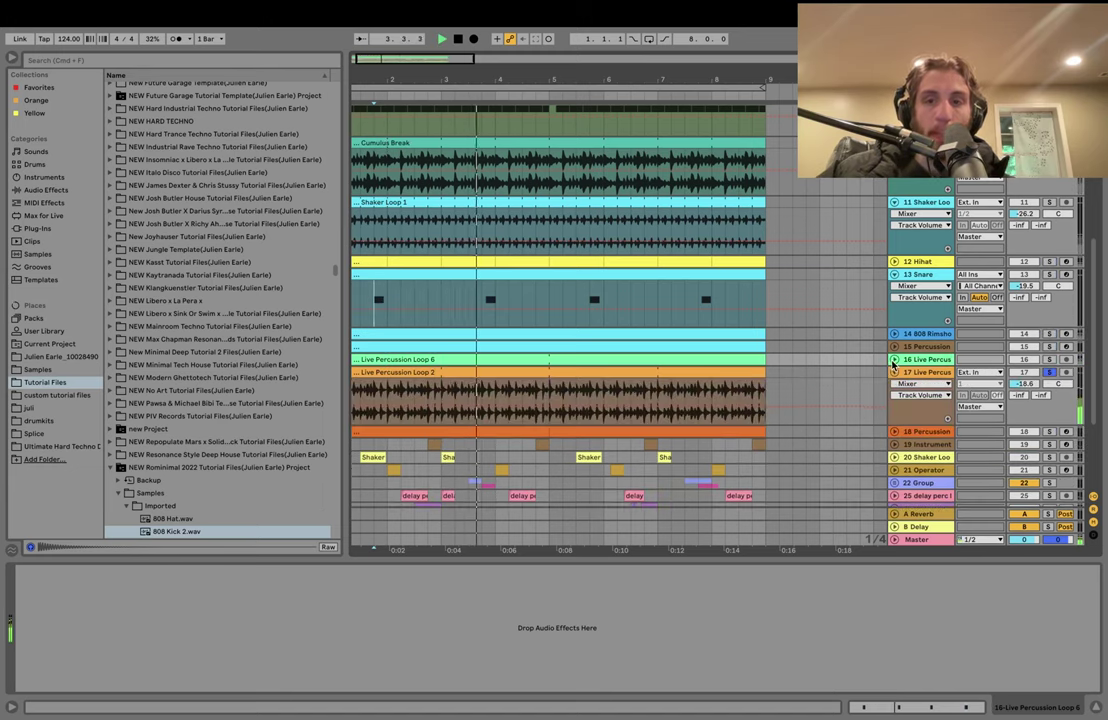
{"action": "left_click", "coordinate": [894, 359]}
{"action": "left_click", "coordinate": [1049, 359]}
{"action": "scroll", "coordinate": [997, 425], "scroll_direction": "down", "scroll_amount": 3}
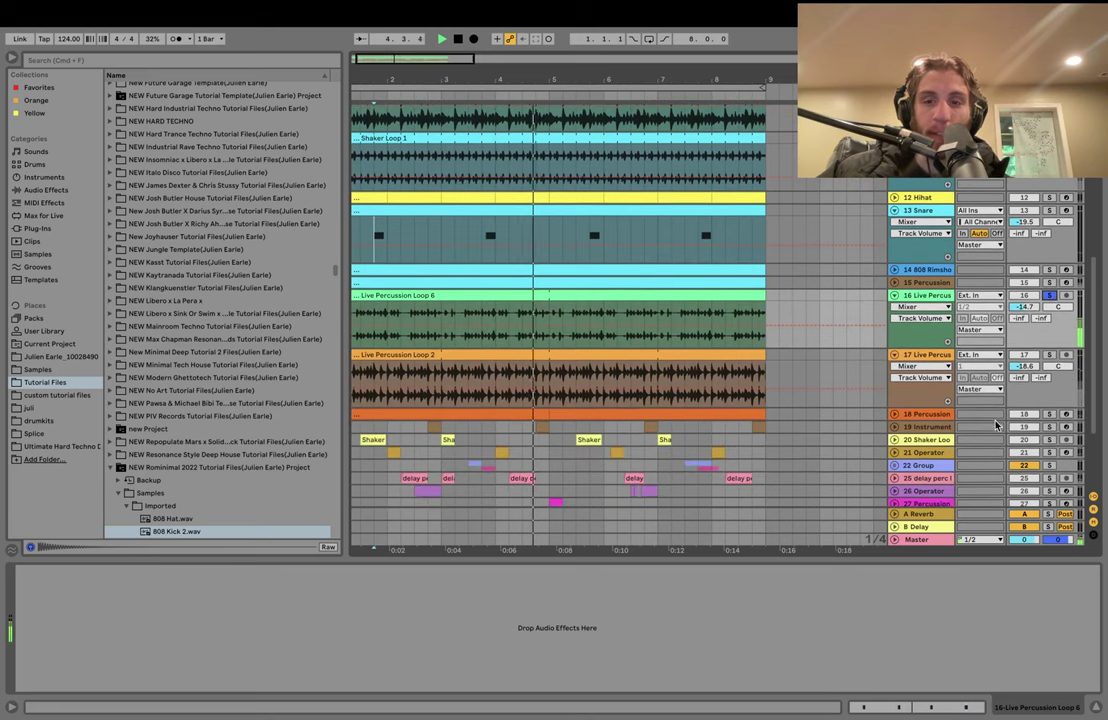
{"action": "key", "text": "space"}
- Solo and play track 18 Percussion and unfold it to show its pattern
{"action": "scroll", "coordinate": [716, 462], "scroll_direction": "down", "scroll_amount": 2}
{"action": "scroll", "coordinate": [716, 467], "scroll_direction": "down", "scroll_amount": 2}
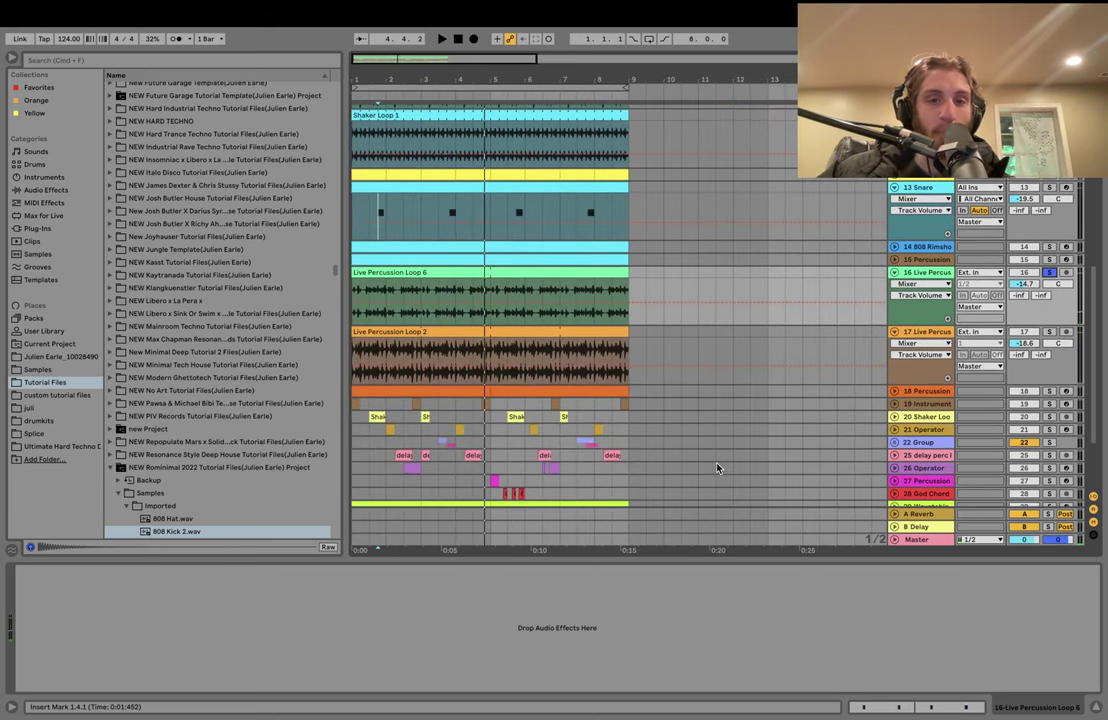
{"action": "key", "text": "space"}
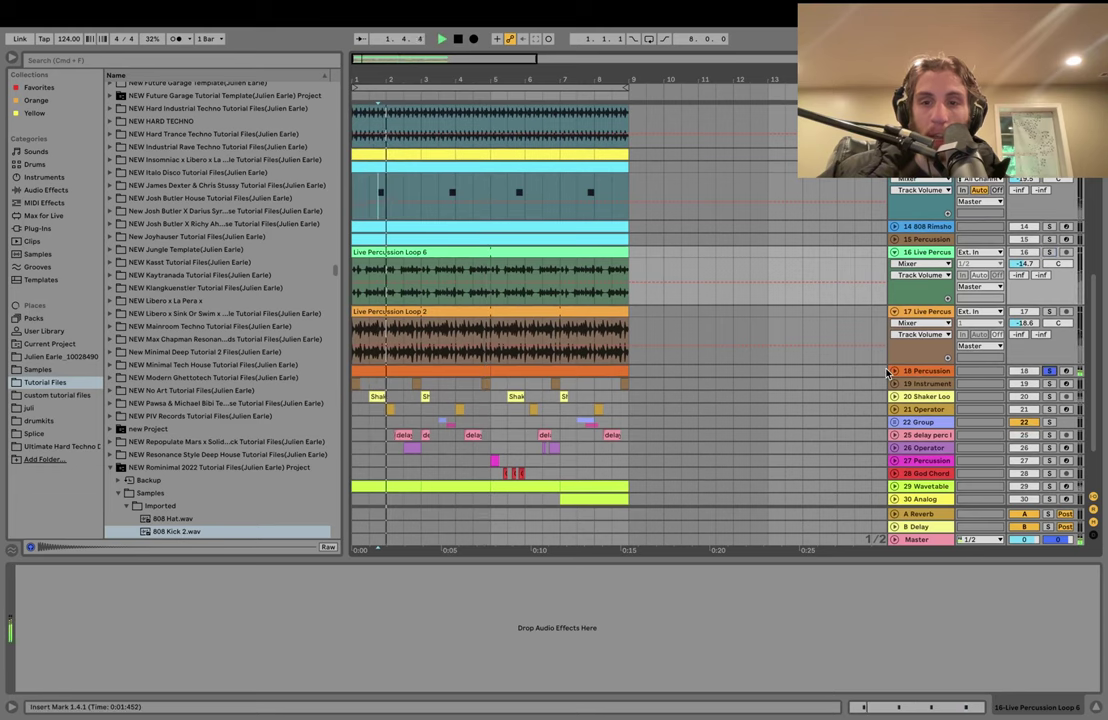
{"action": "left_click", "coordinate": [894, 371]}
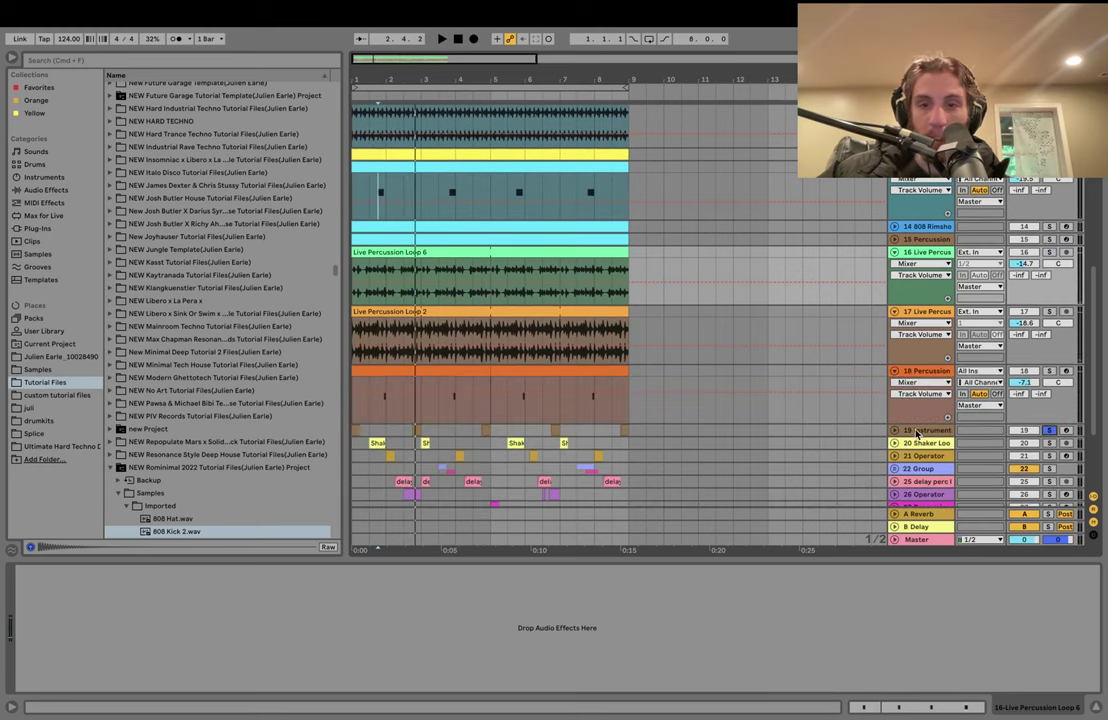
- Unfold and audition the Instrument Rack track from 4.4.1, play it together with track 18 Percussion, and show that track's sampler and Reverb
{"action": "left_click", "coordinate": [894, 430]}
{"action": "left_click", "coordinate": [483, 433]}
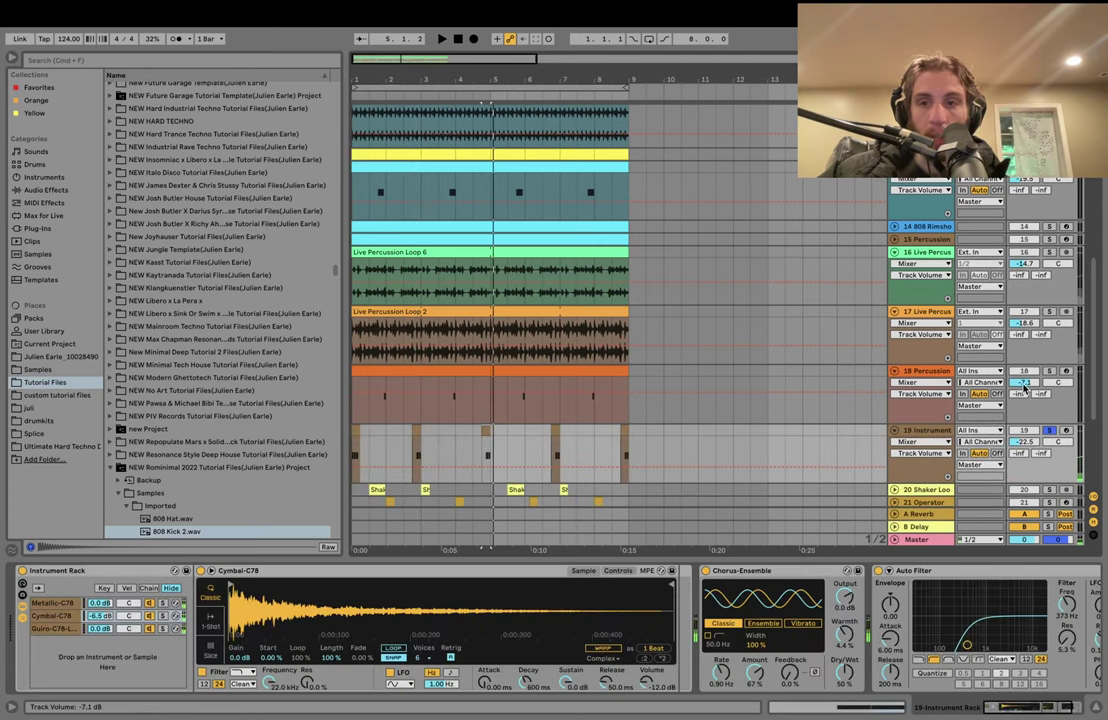
{"action": "left_click", "coordinate": [1049, 371]}
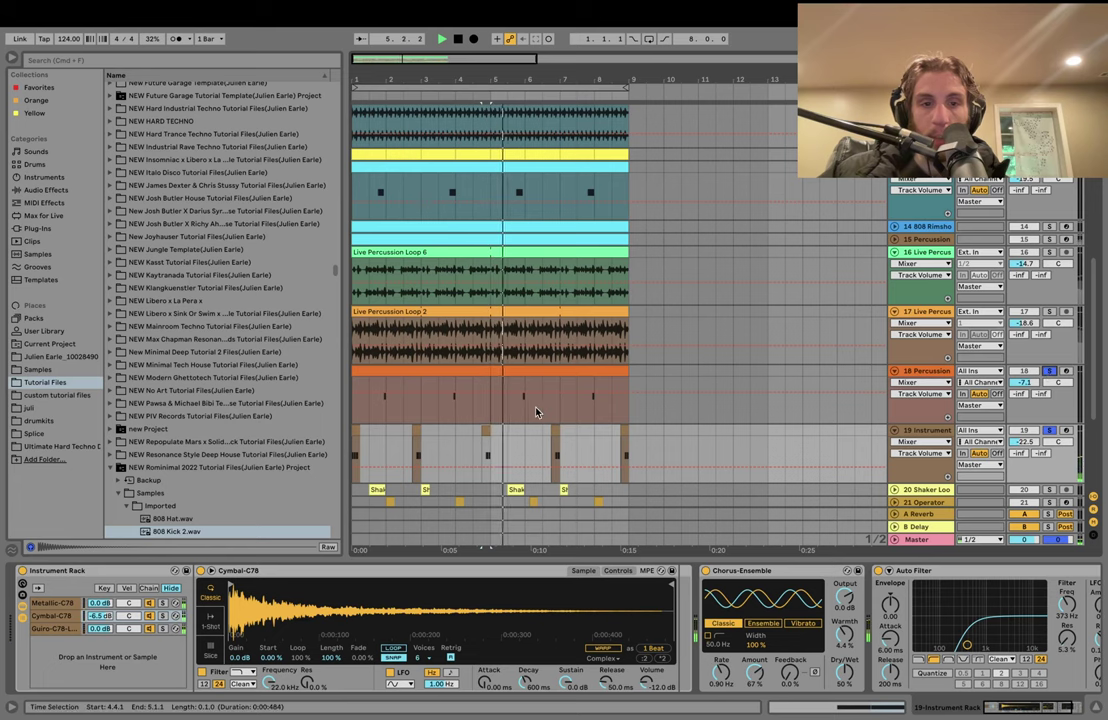
{"action": "scroll", "coordinate": [533, 411], "scroll_direction": "up", "scroll_amount": 10}
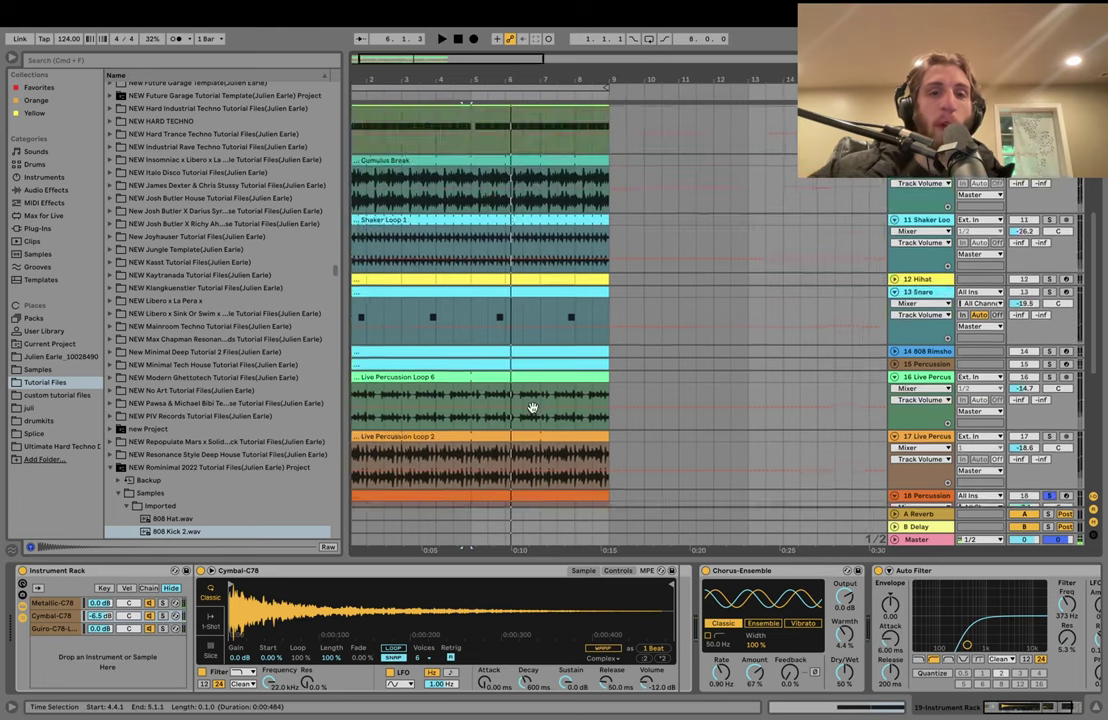
{"action": "scroll", "coordinate": [533, 411], "scroll_direction": "down", "scroll_amount": 10}
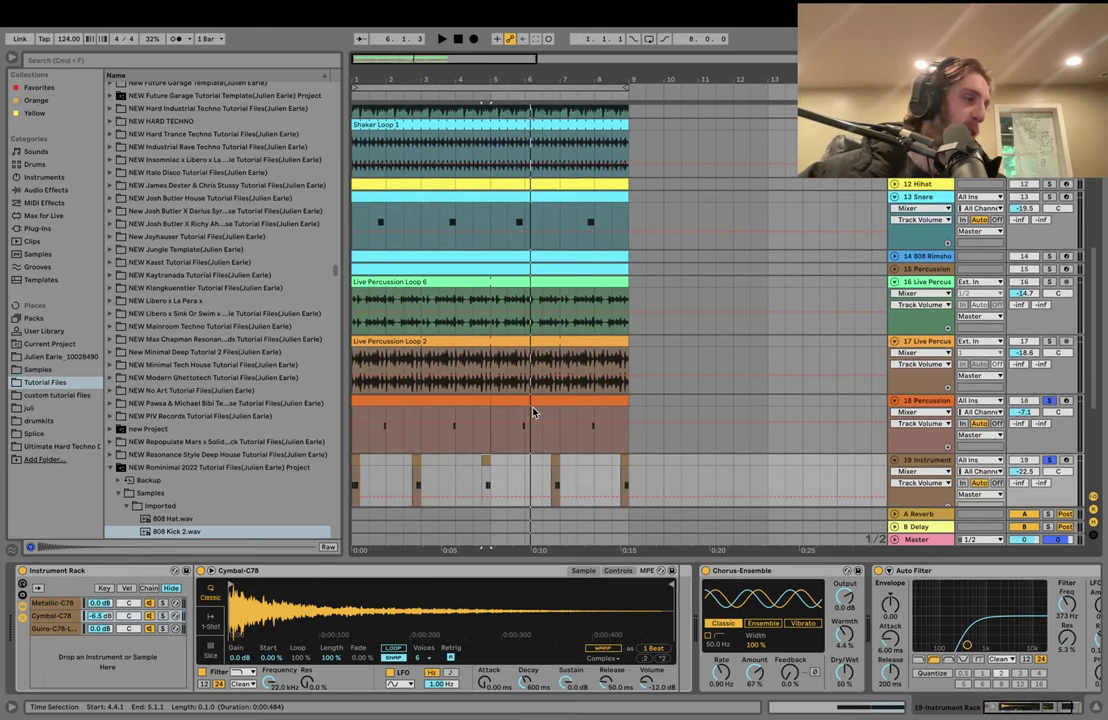
{"action": "left_click", "coordinate": [369, 449]}
- Solo tracks 20 Shaker Loop through 28 God Chord Break together and play from the first Shaker Loop clip at 1.3.1
{"action": "scroll", "coordinate": [369, 449], "scroll_direction": "down", "scroll_amount": 5}
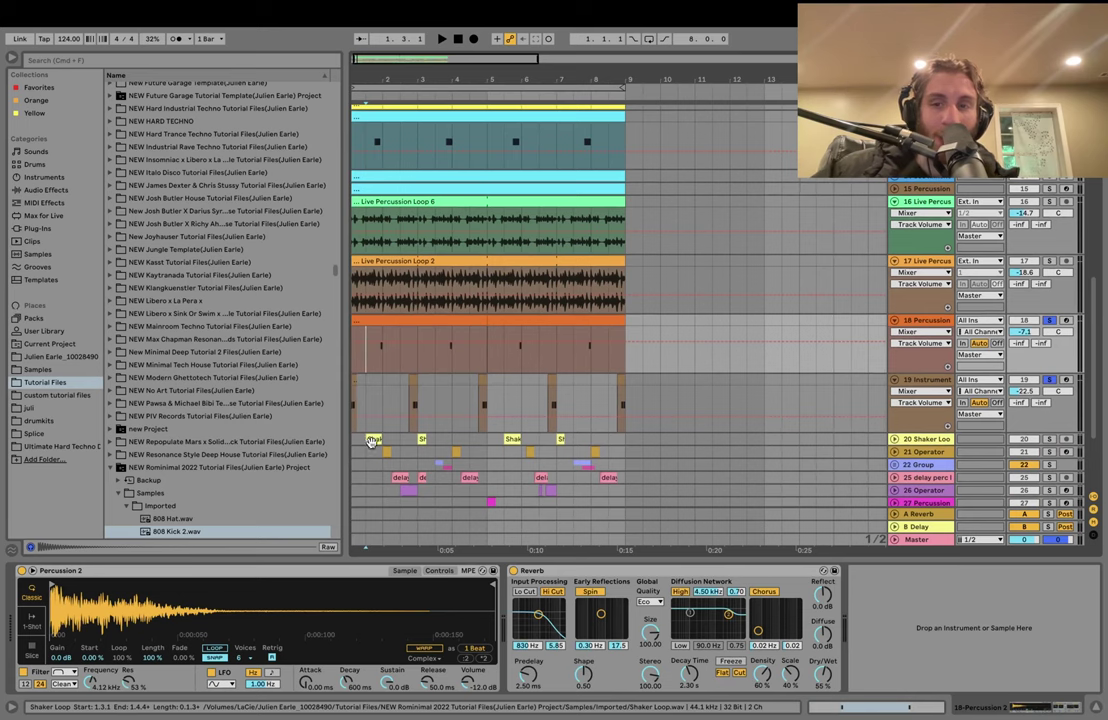
{"action": "scroll", "coordinate": [512, 480], "scroll_direction": "down", "scroll_amount": 2}
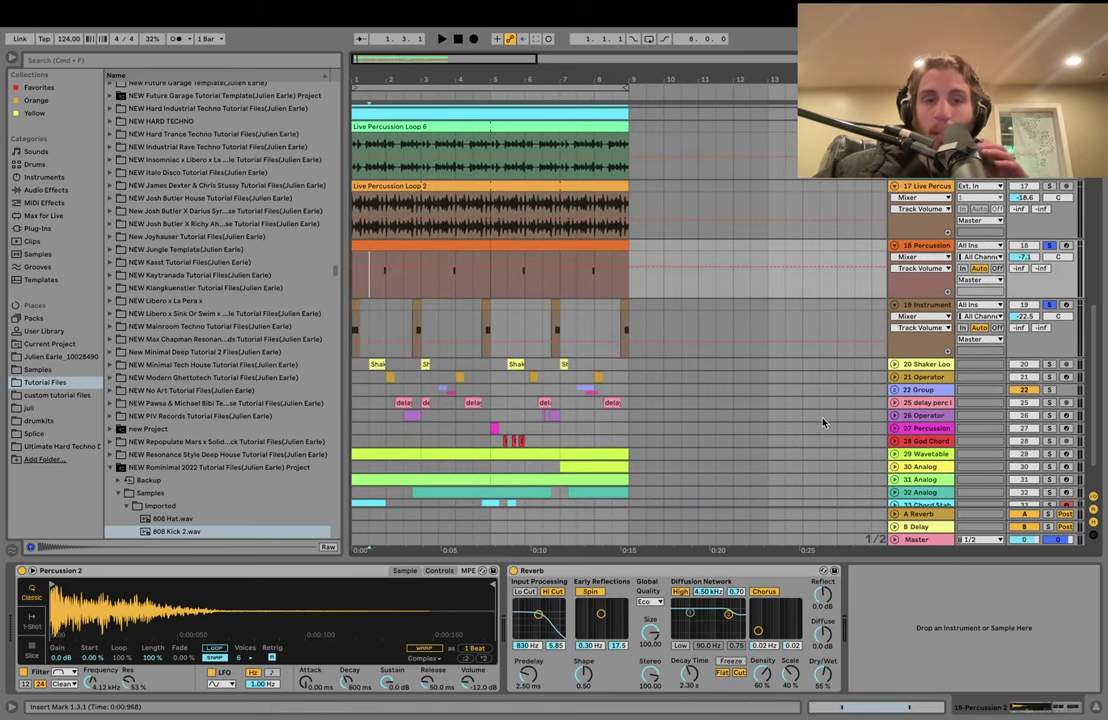
{"action": "left_click", "coordinate": [920, 365]}
{"action": "left_click", "coordinate": [921, 441]}
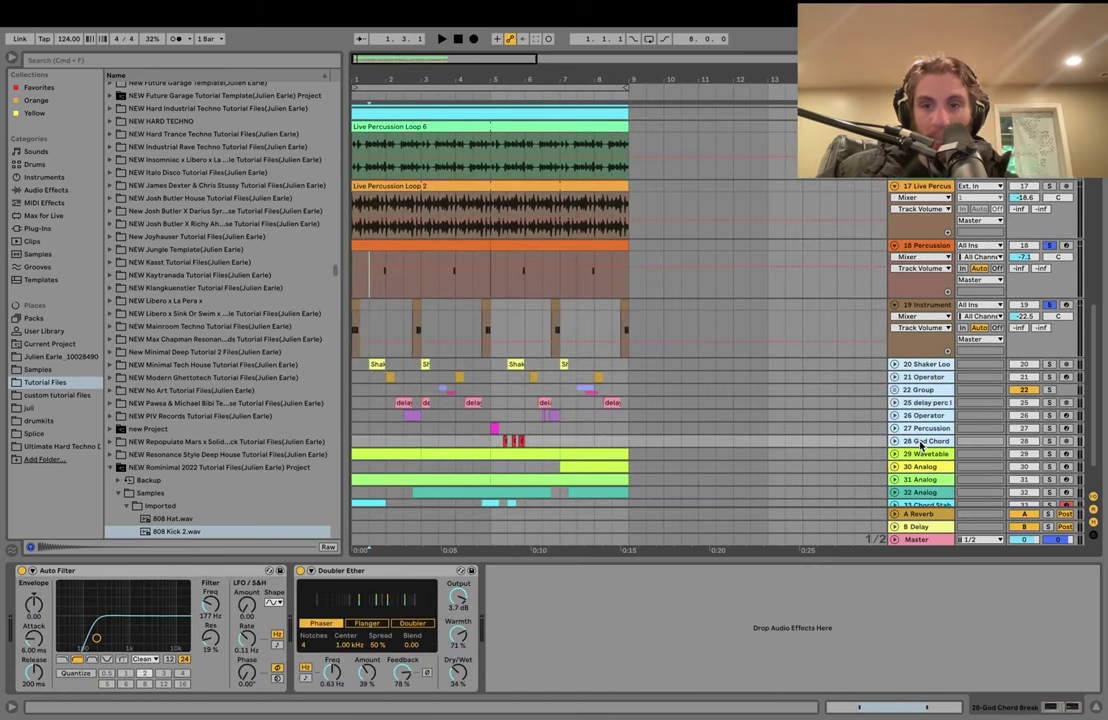
{"action": "left_click", "coordinate": [1049, 441]}
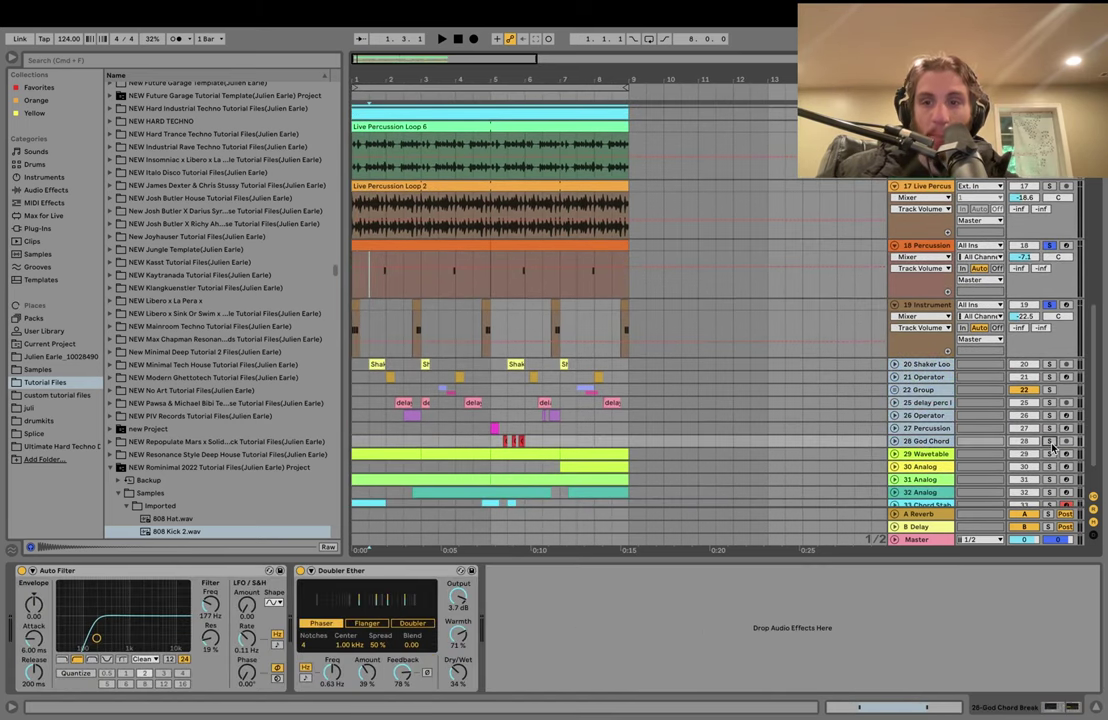
{"action": "left_click", "coordinate": [365, 371]}
{"action": "key", "text": "space"}
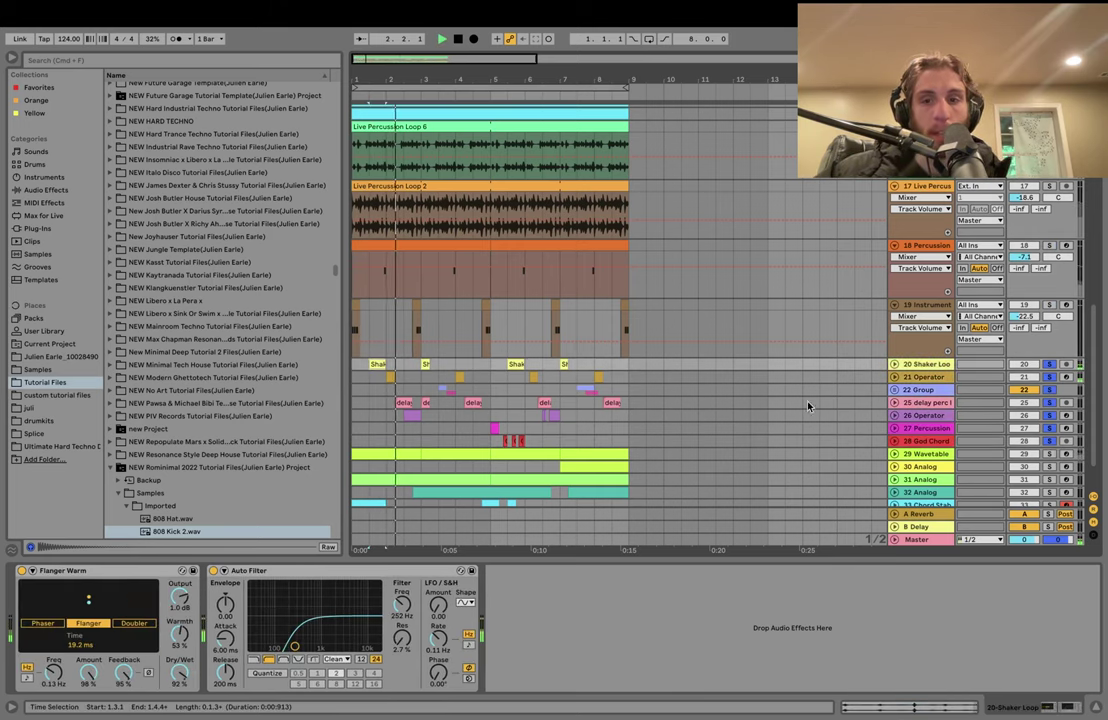
- Examine the devices on the delay perc loop, 26 Operator, 27 Percussion and Shaker Loop tracks while auditioning the soloed one-shots
{"action": "left_click", "coordinate": [922, 391]}
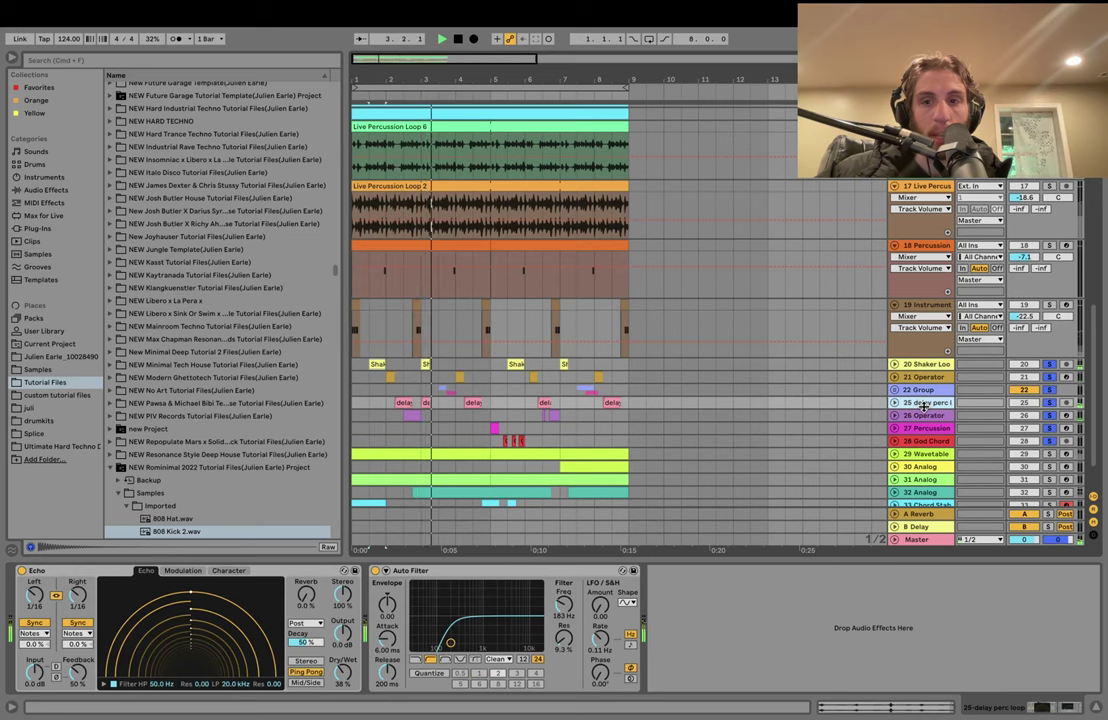
{"action": "left_click", "coordinate": [924, 414]}
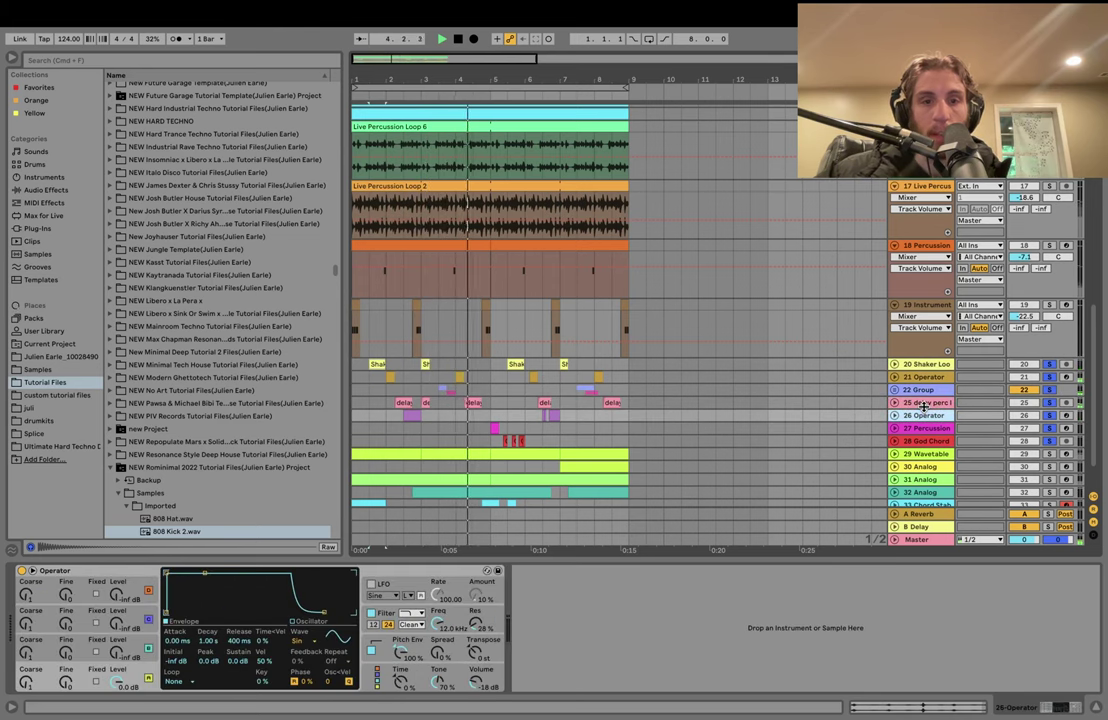
{"action": "key", "text": "Down"}
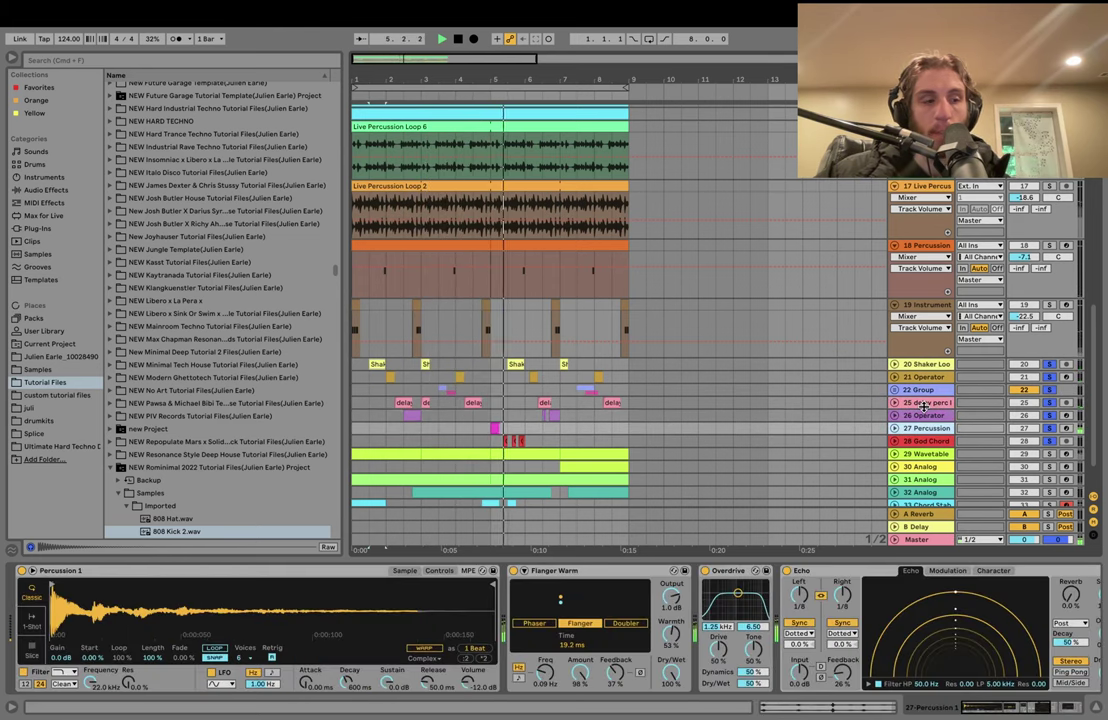
{"action": "key", "text": "Down"}
{"action": "key", "text": "Up"}
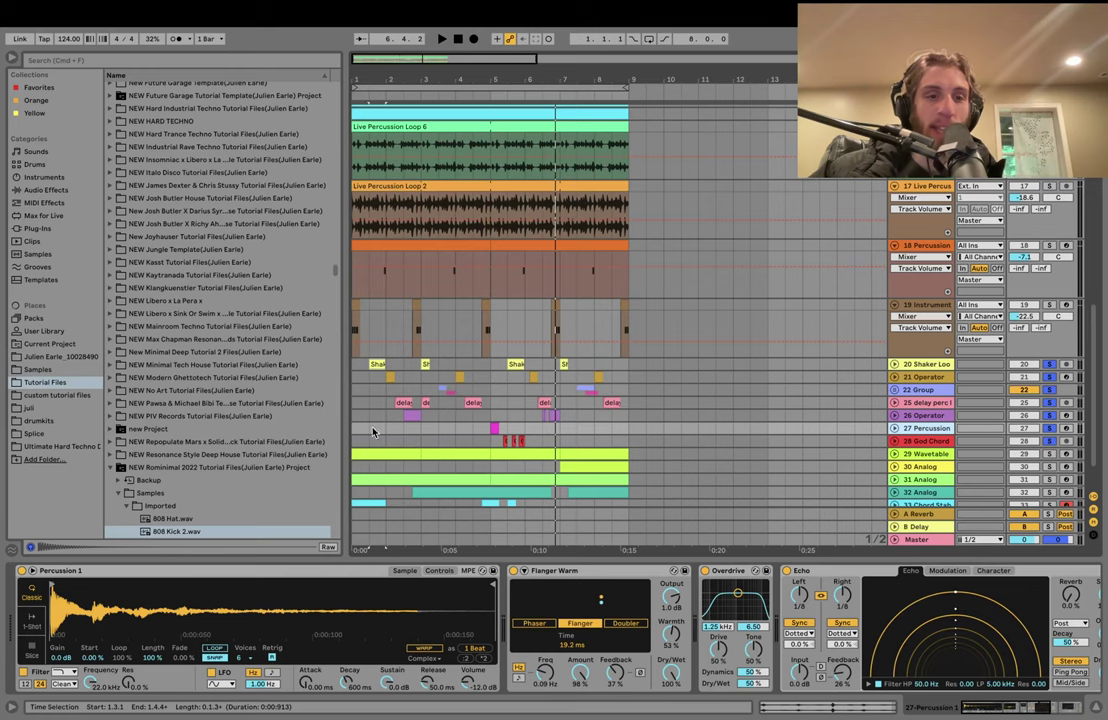
{"action": "left_click", "coordinate": [381, 368]}
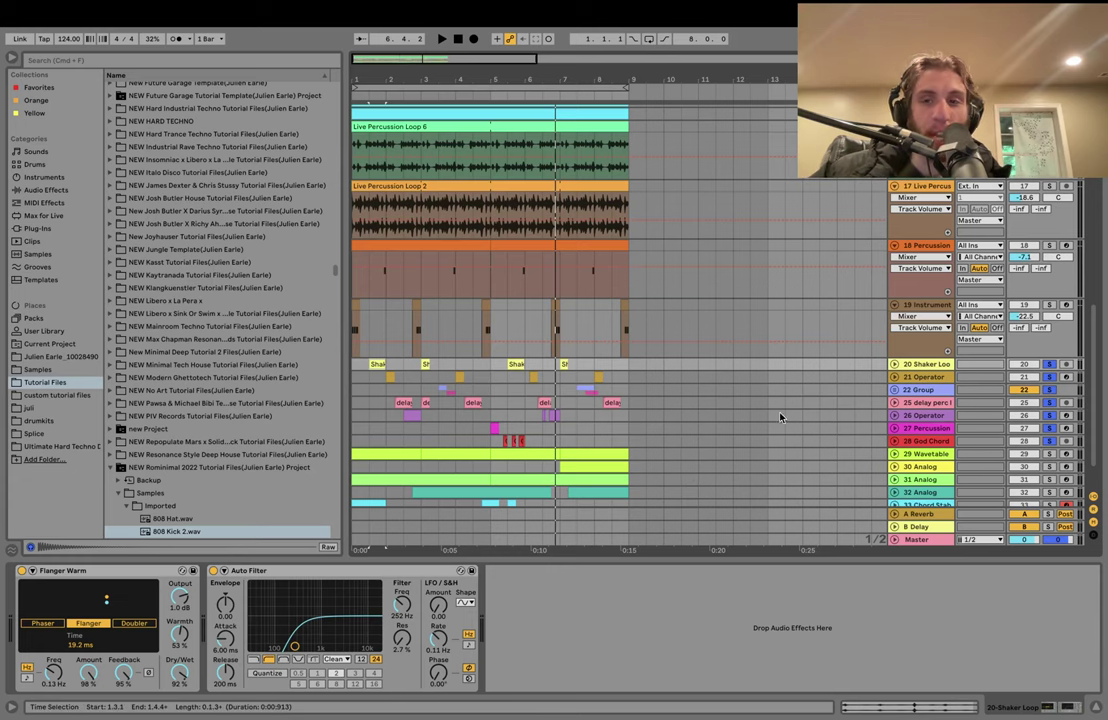
{"action": "left_click", "coordinate": [922, 379]}
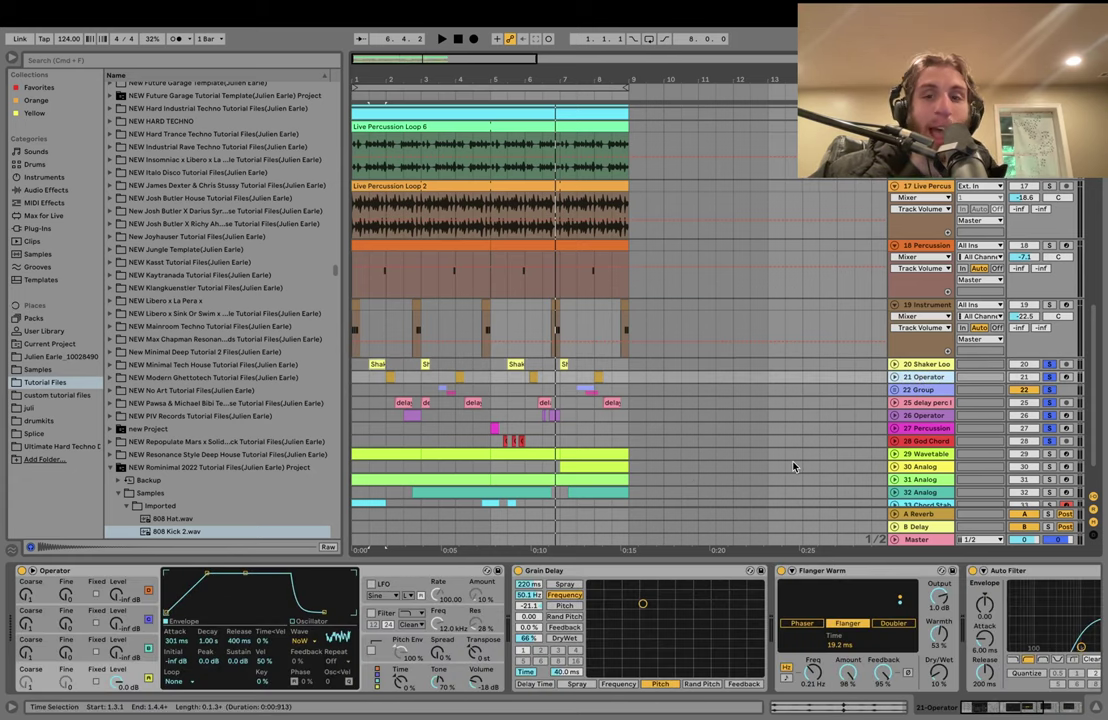
{"action": "scroll", "coordinate": [659, 651], "scroll_direction": "right", "scroll_amount": 5}
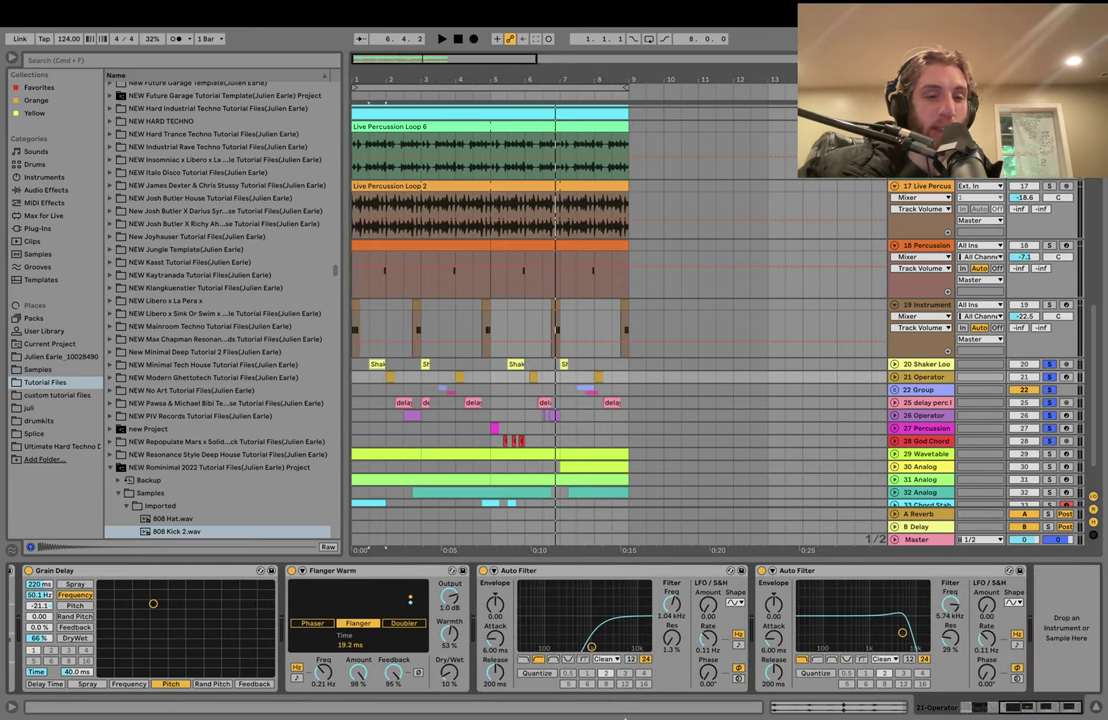
{"action": "scroll", "coordinate": [359, 690], "scroll_direction": "left", "scroll_amount": 5}
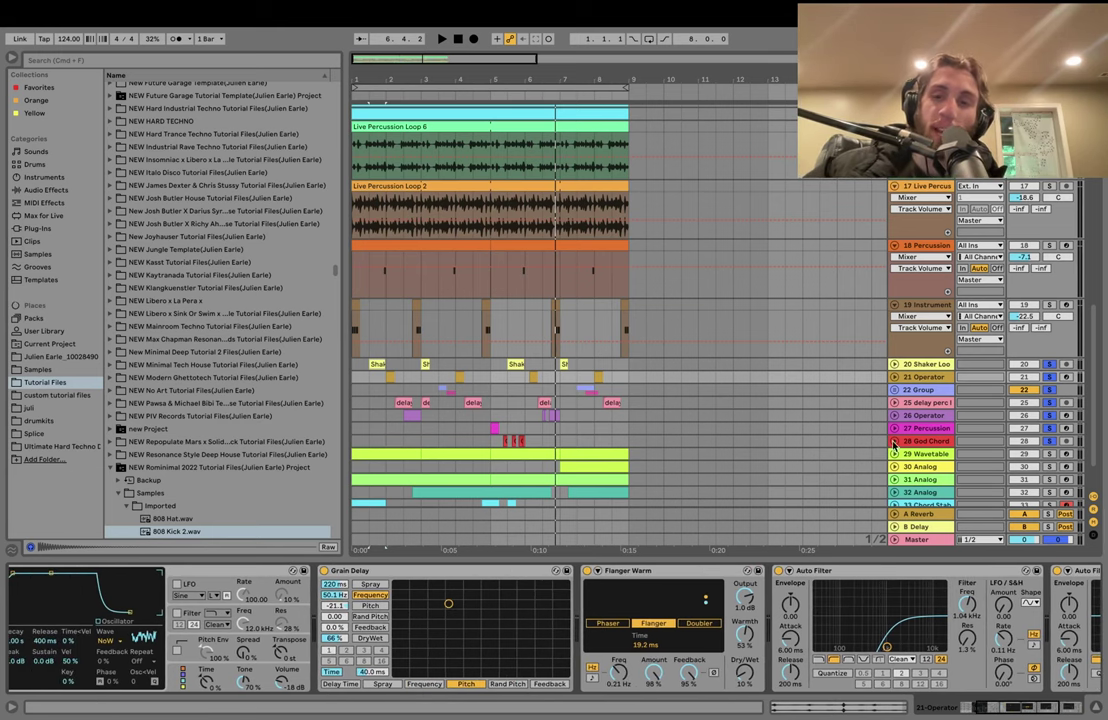
- Show 22 Group's Vibrato Kaleidoscope, Auto Filter and Flanger Warm effects and audition the group from 7.3.1
{"action": "left_click", "coordinate": [922, 390]}
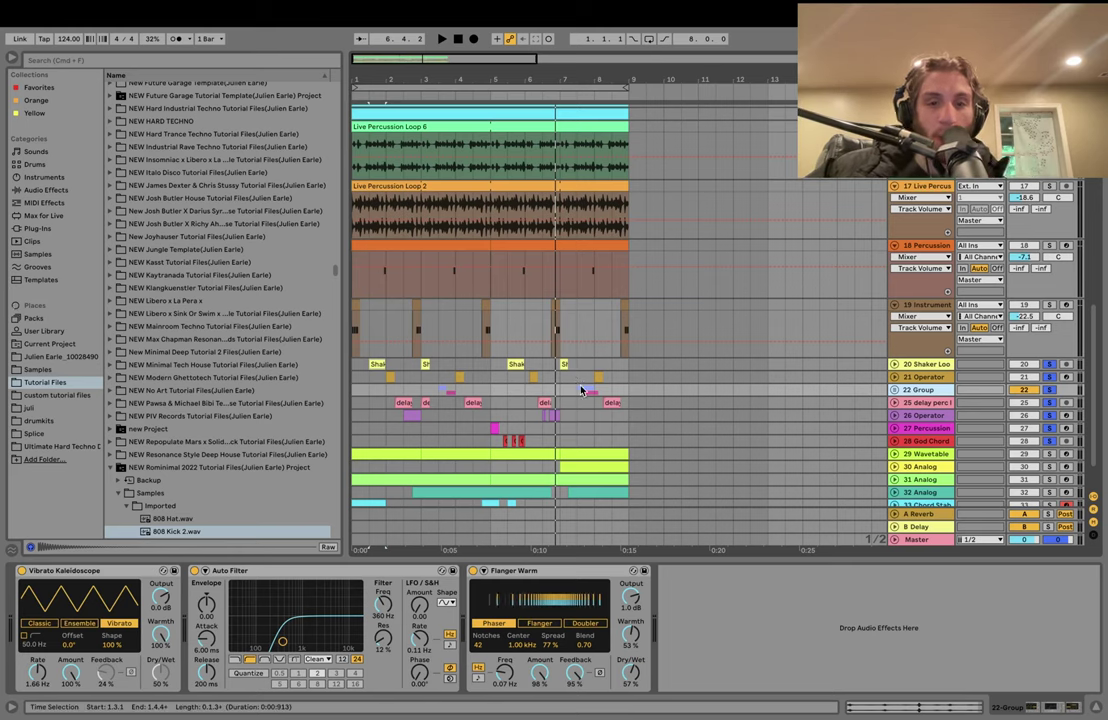
{"action": "key", "text": "space"}
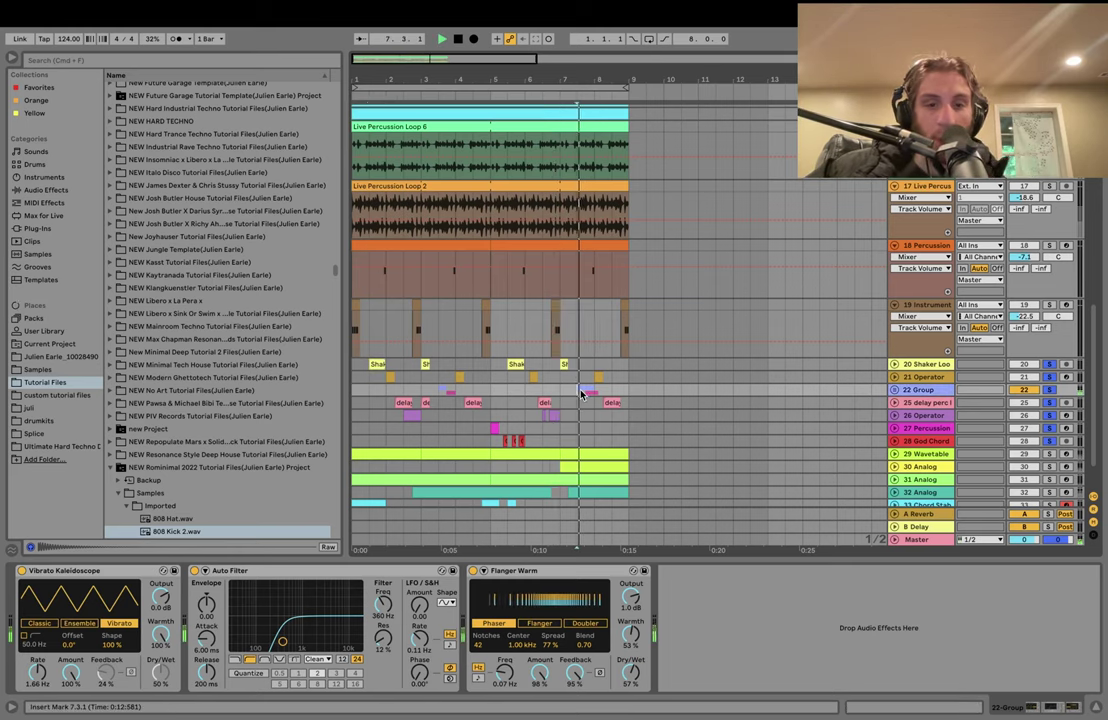
{"action": "key", "text": "space"}
{"action": "left_click", "coordinate": [494, 623]}
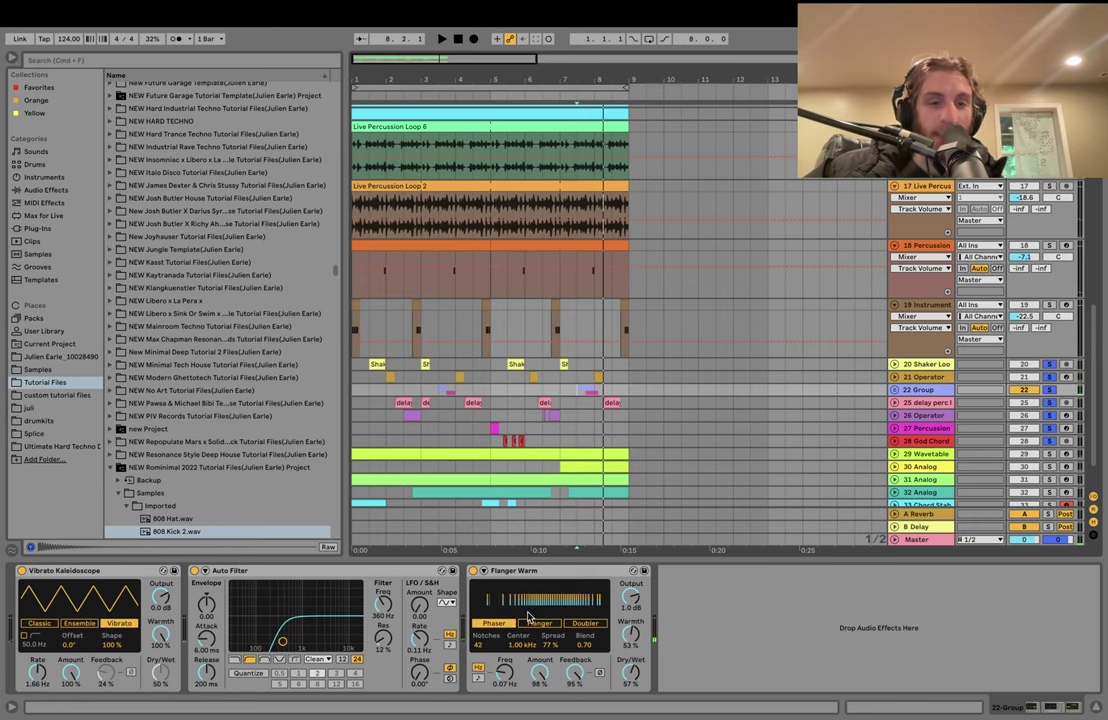
{"action": "key", "text": "space"}
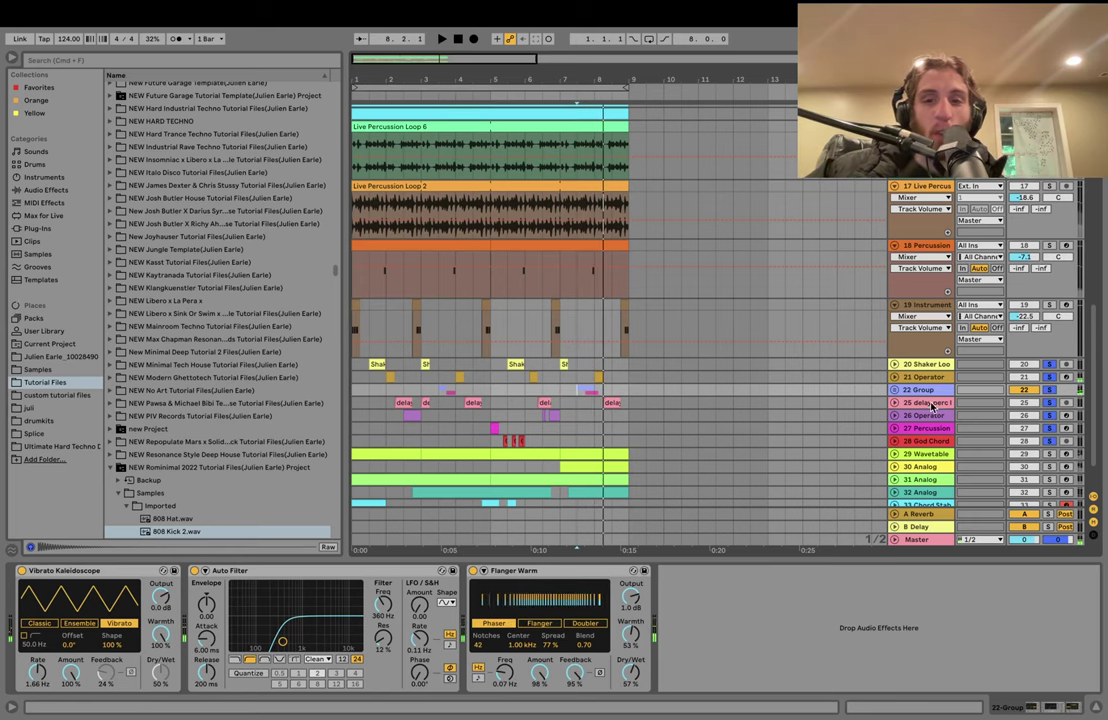
- Solo the drum and percussion tracks from 808 Kick 2 through 19 Instrument Rack alongside the one-shots and play from 1.1.1
{"action": "left_click", "coordinate": [930, 403]}
{"action": "left_click", "coordinate": [925, 306]}
{"action": "scroll", "coordinate": [928, 330], "scroll_direction": "up", "scroll_amount": 10}
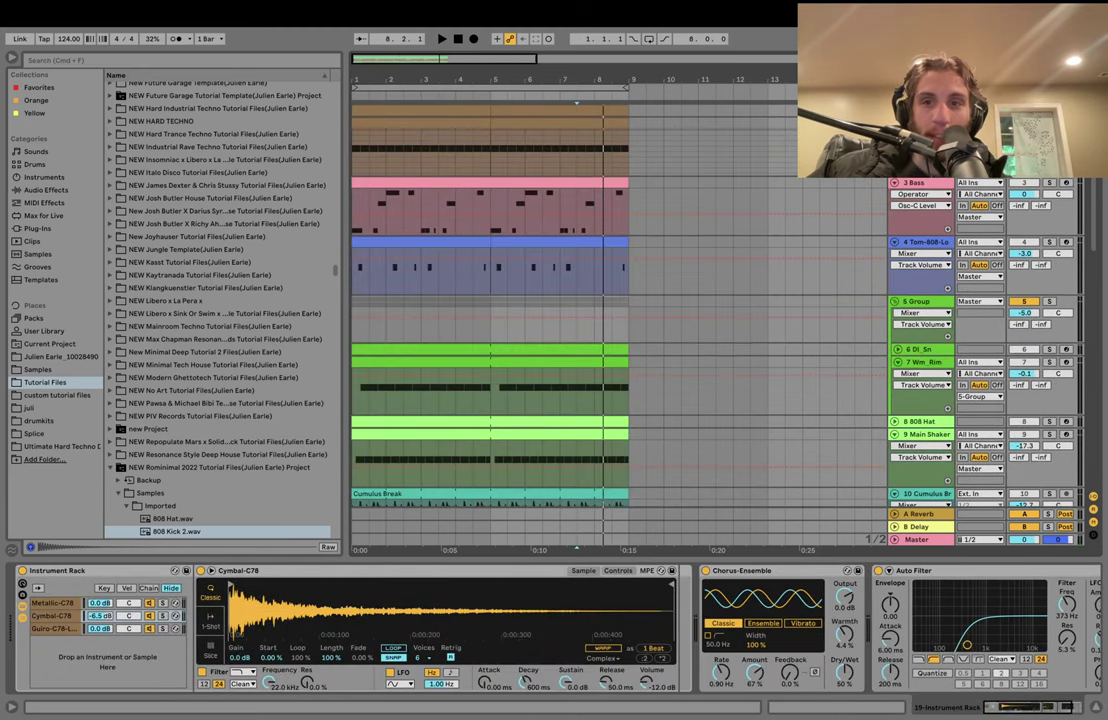
{"action": "left_click", "coordinate": [925, 123], "text": "shift"}
{"action": "scroll", "coordinate": [866, 206], "scroll_direction": "down", "scroll_amount": 10}
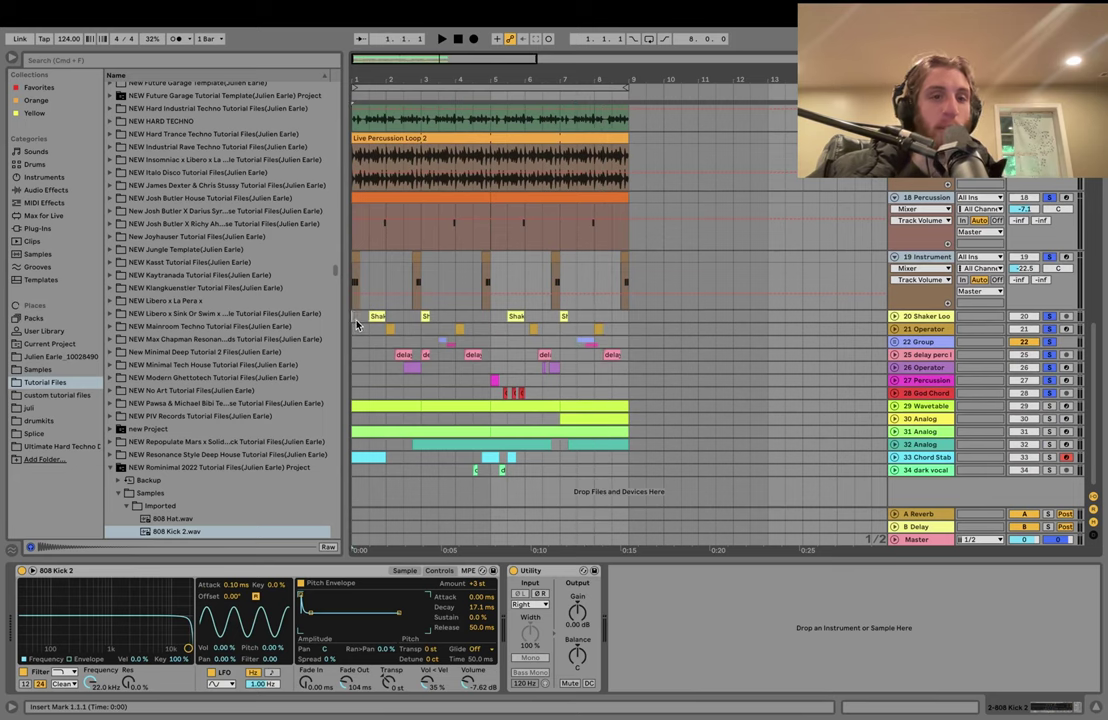
{"action": "left_click", "coordinate": [356, 322]}
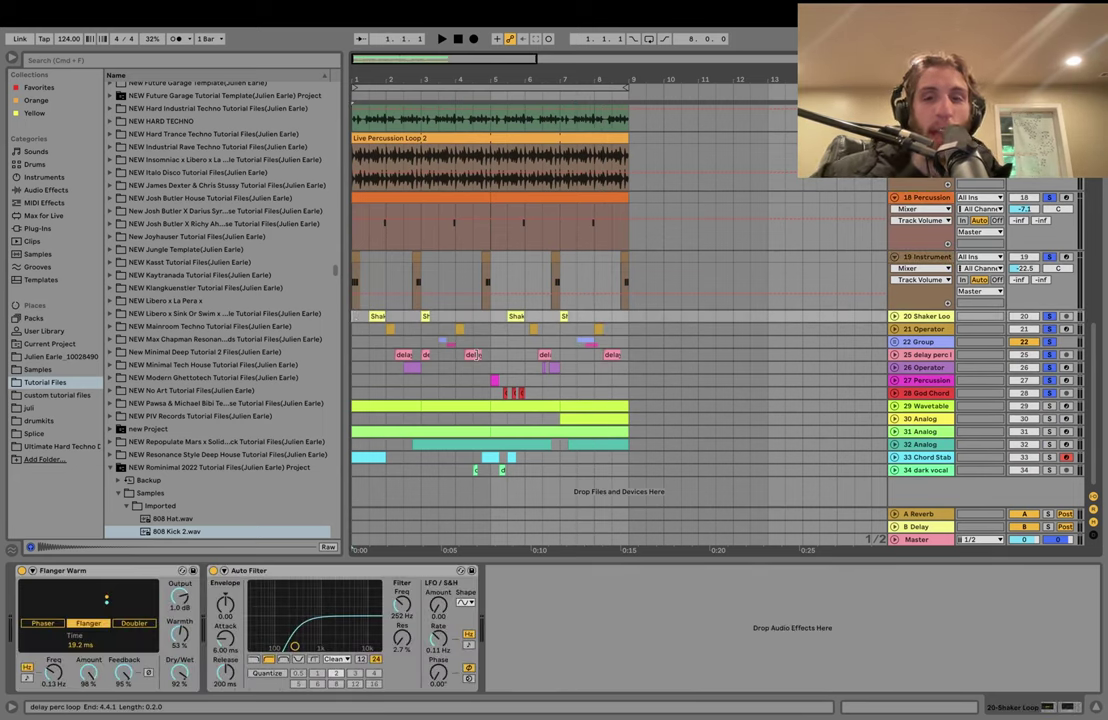
{"action": "key", "text": "space"}
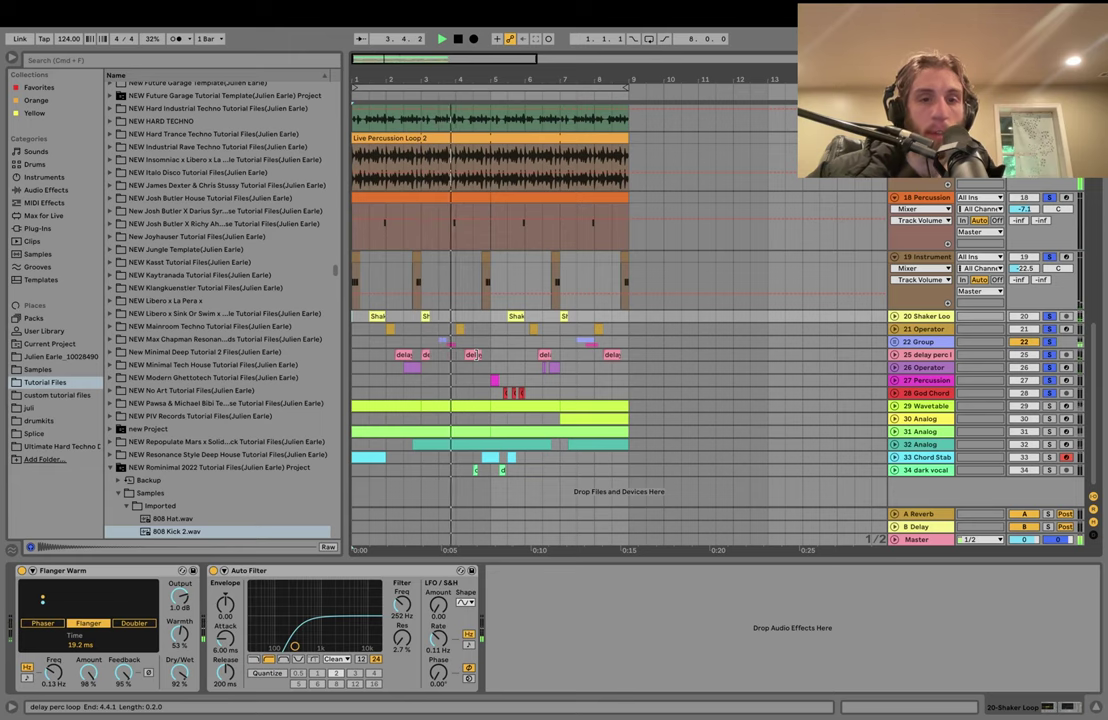
{"action": "key", "text": "space"}
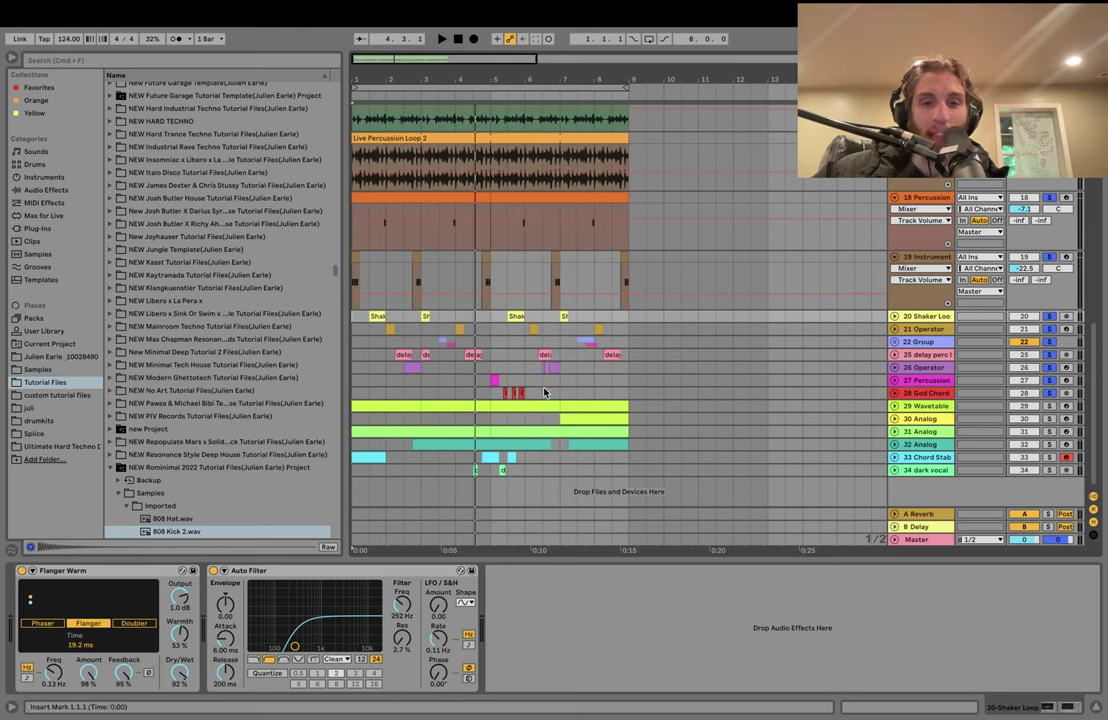
- Unfold and solo only track 28 God Chord Break and audition it from its first clip at 5.2.3
{"action": "left_click", "coordinate": [544, 355]}
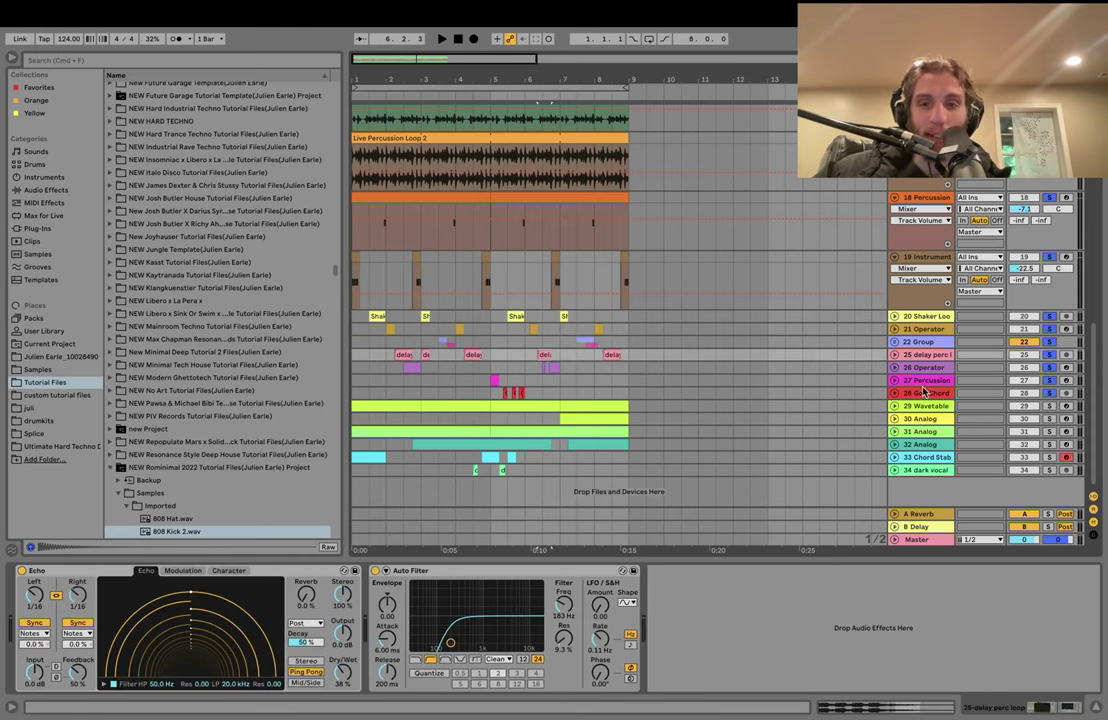
{"action": "left_click", "coordinate": [897, 393]}
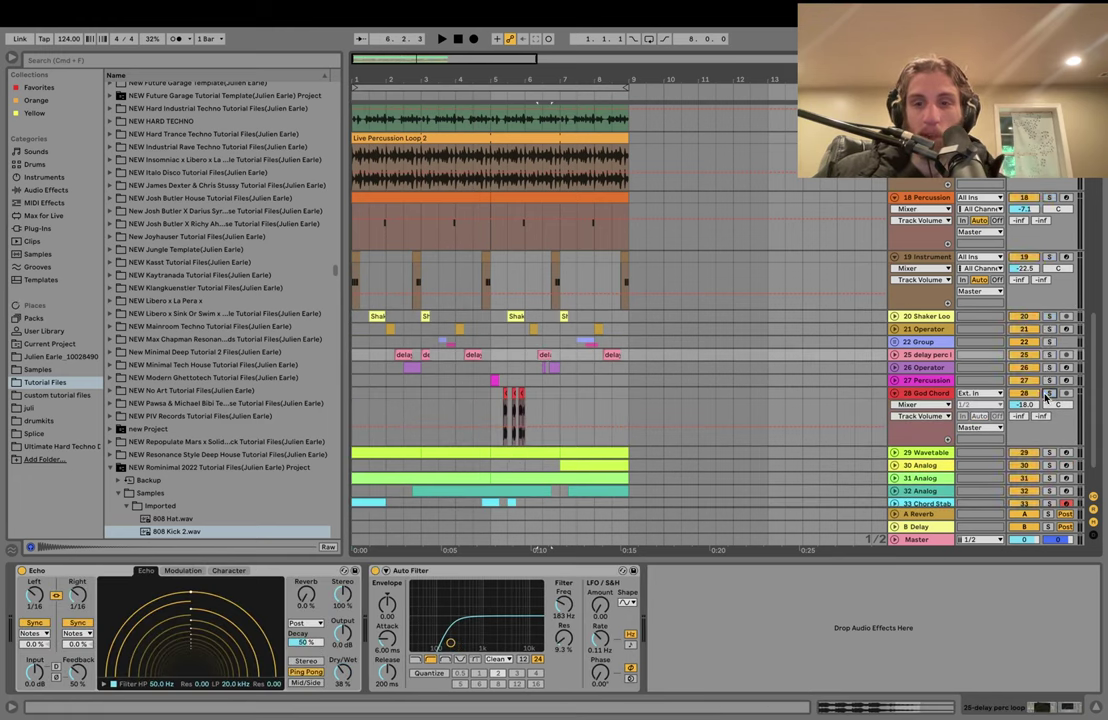
{"action": "left_click", "coordinate": [922, 393]}
{"action": "left_click", "coordinate": [1049, 393]}
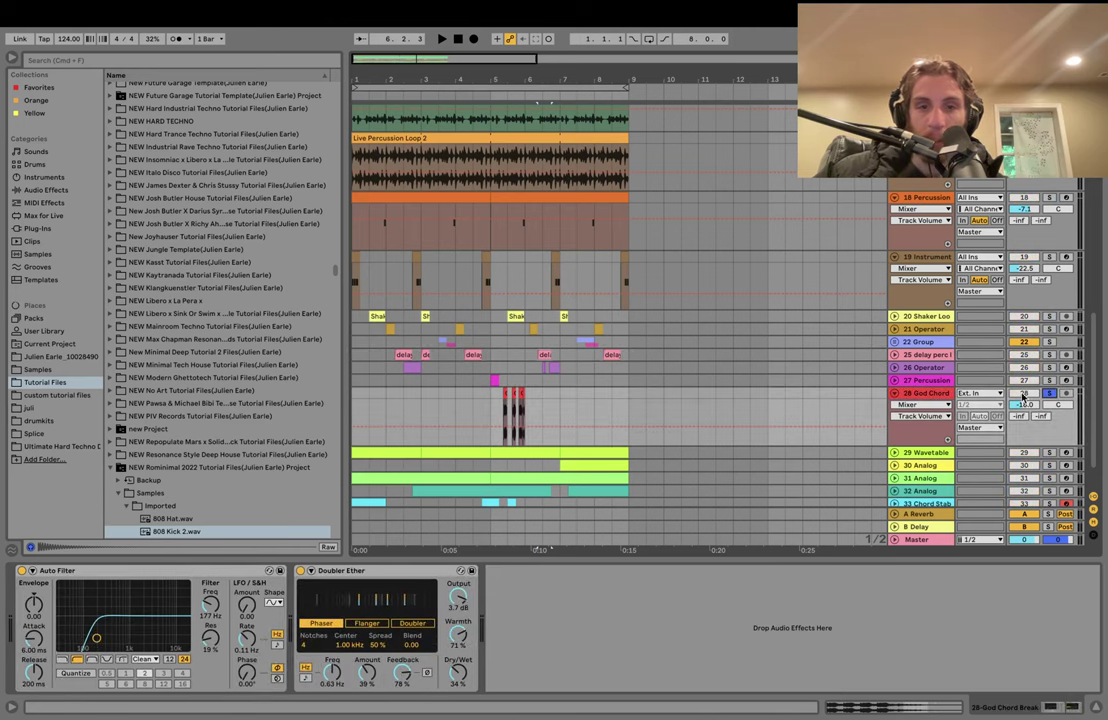
{"action": "key", "text": "space"}
{"action": "left_click", "coordinate": [503, 403]}
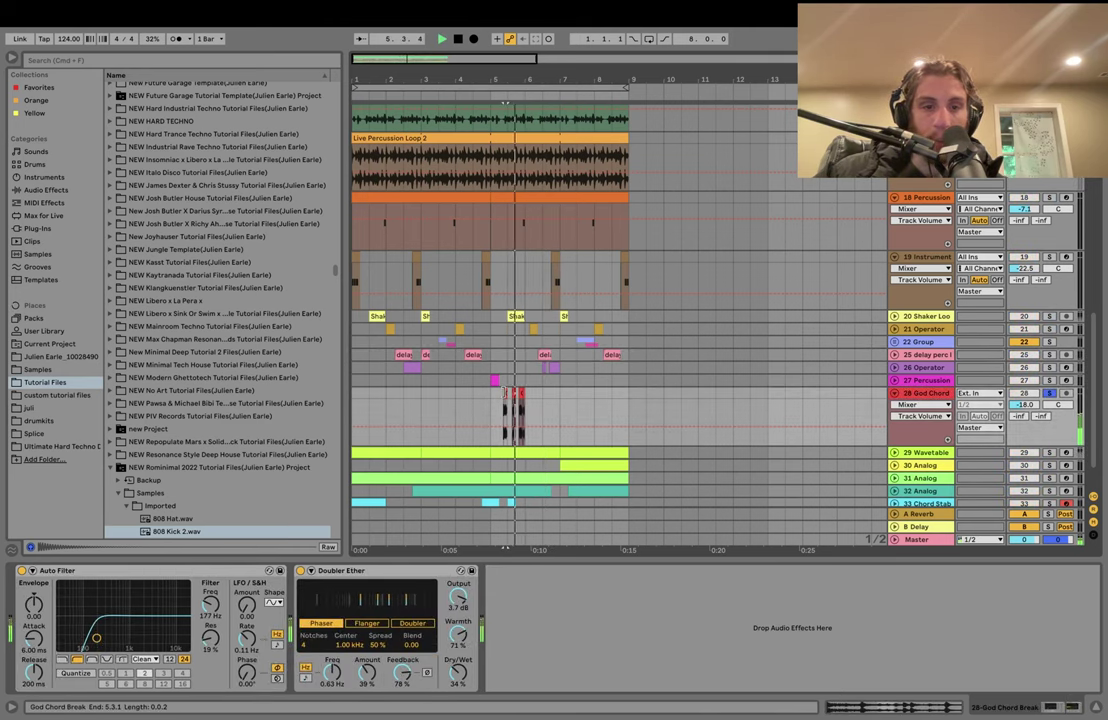
{"action": "key", "text": "space"}
- Unfold and solo track 29 Wavetable and play its chord pattern from 1.1.1
{"action": "scroll", "coordinate": [548, 396], "scroll_direction": "down", "scroll_amount": 1}
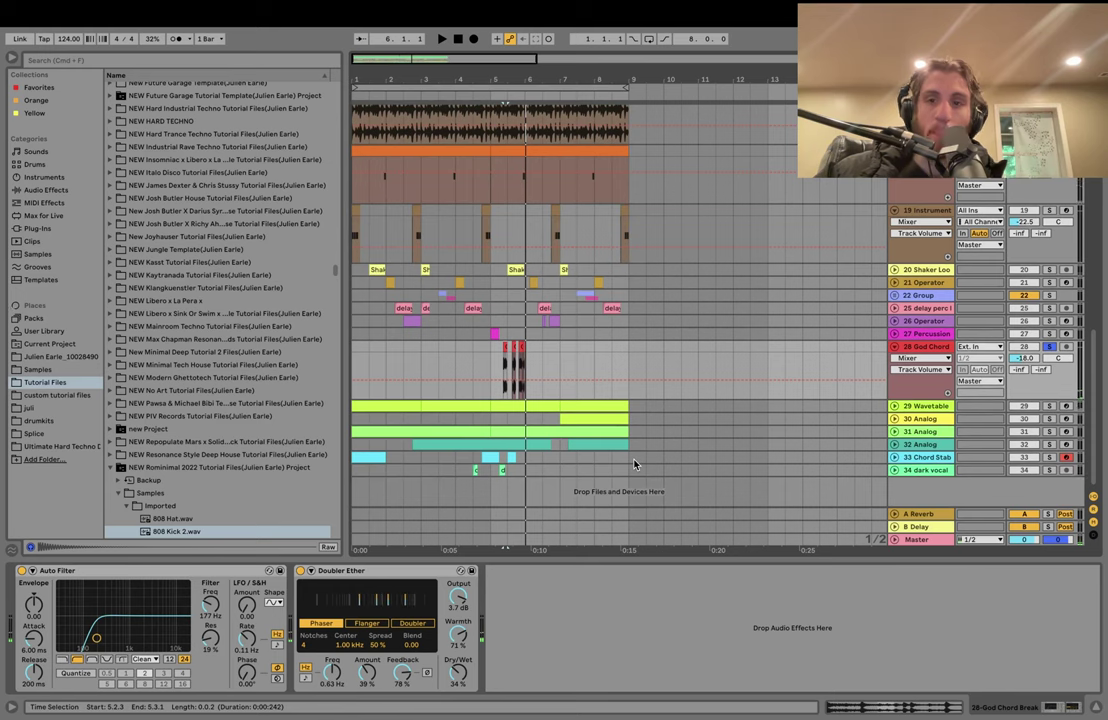
{"action": "left_click", "coordinate": [921, 407]}
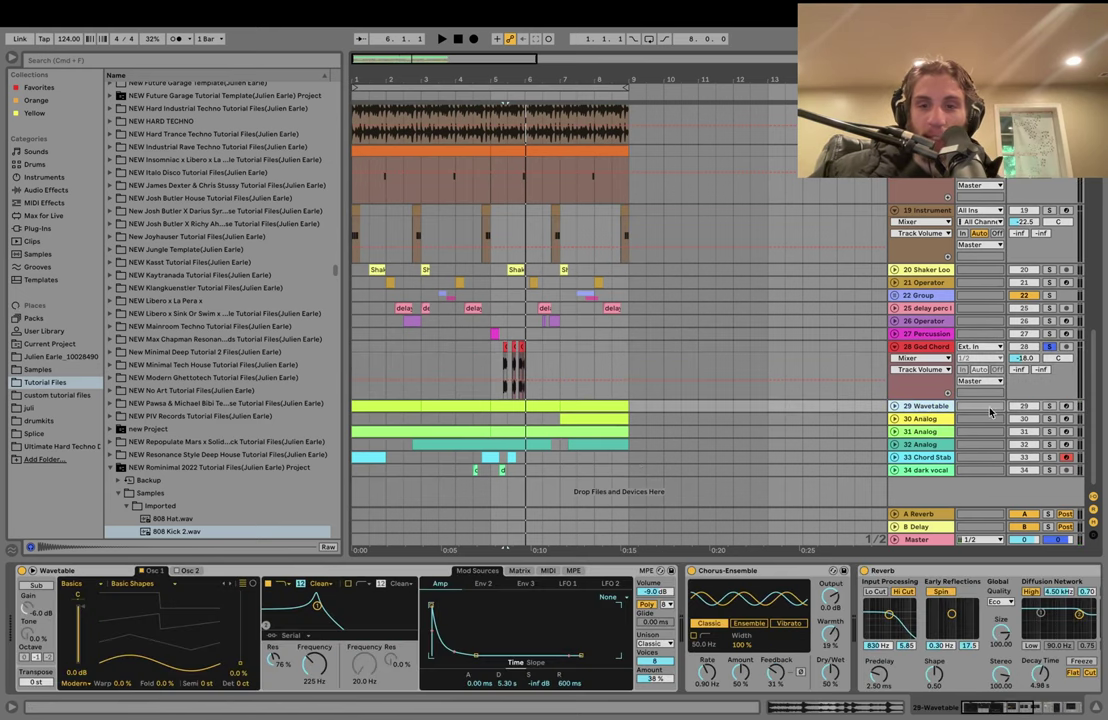
{"action": "left_click", "coordinate": [895, 407]}
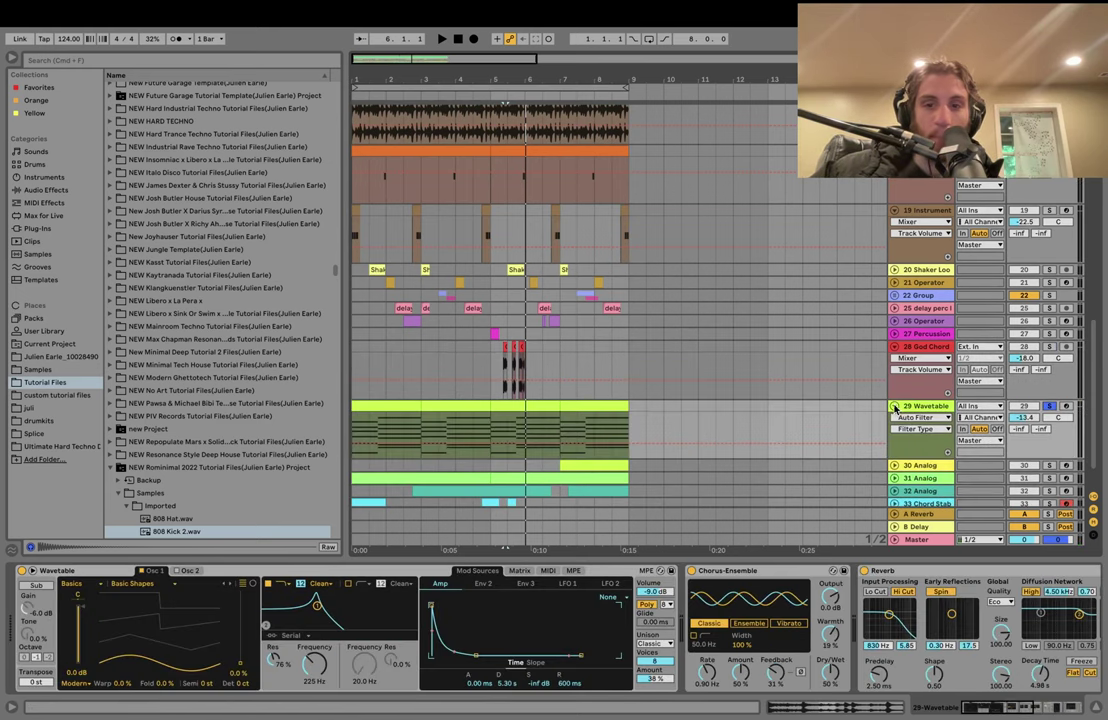
{"action": "key", "text": "space"}
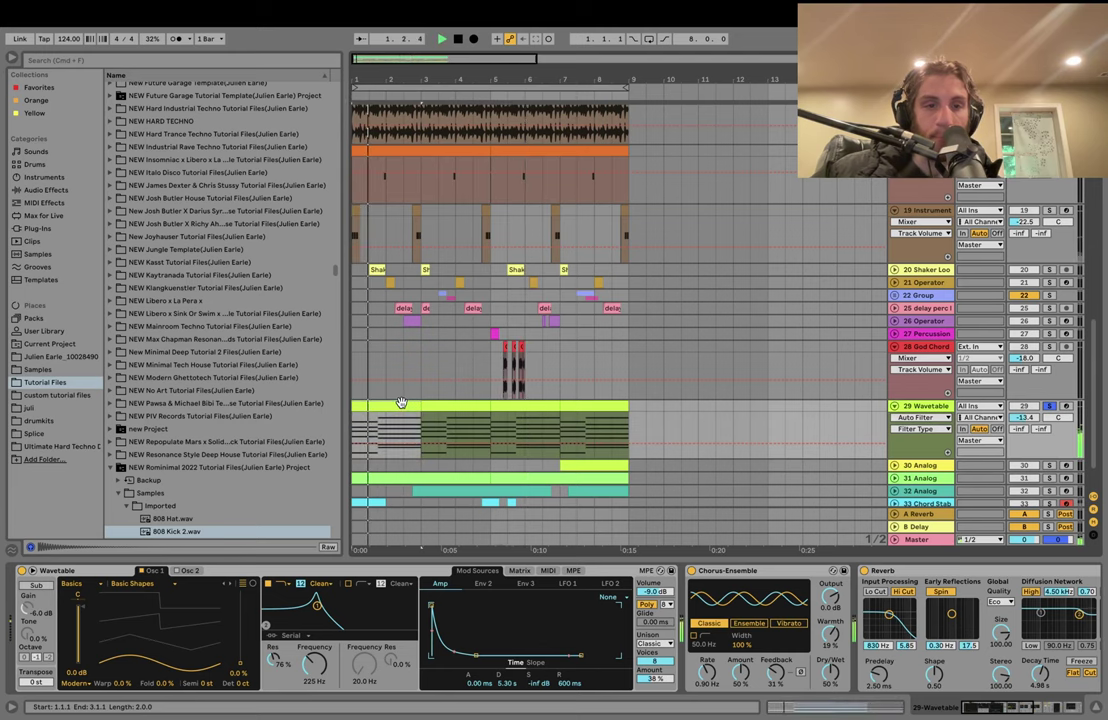
- Open the Wavetable clip's notes, highlight the upper notes of both chords (G2–B3 and B2–D4) and play them
{"action": "double_click", "coordinate": [404, 407]}
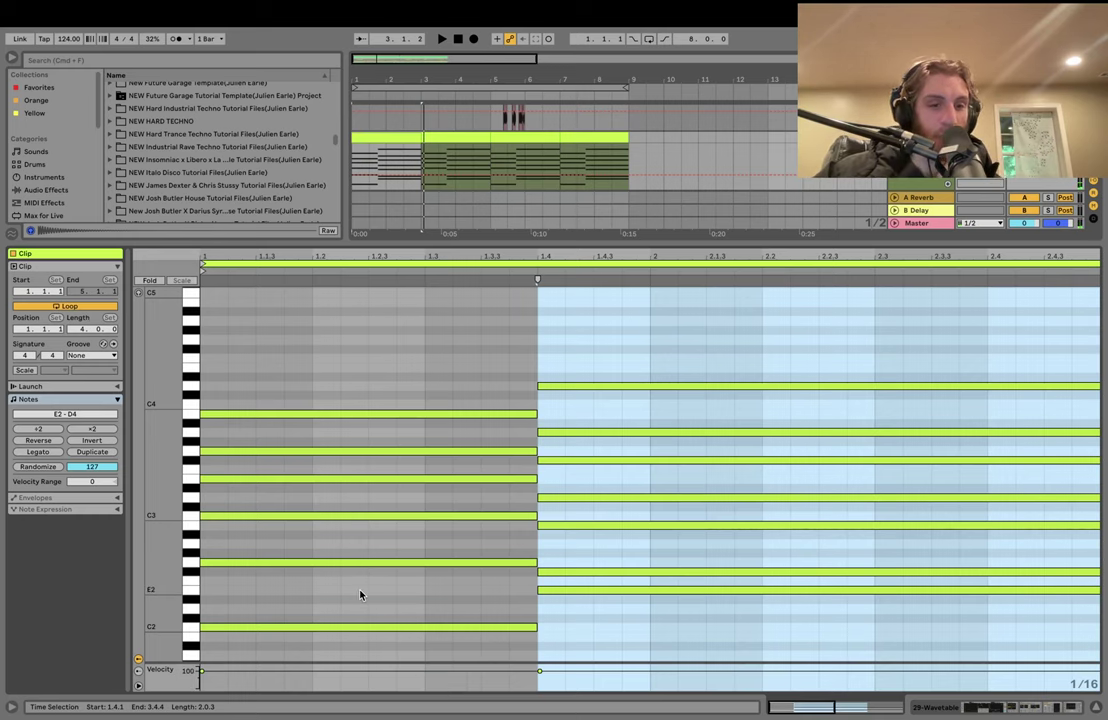
{"action": "left_click_drag", "start_coordinate": [361, 594], "coordinate": [361, 391]}
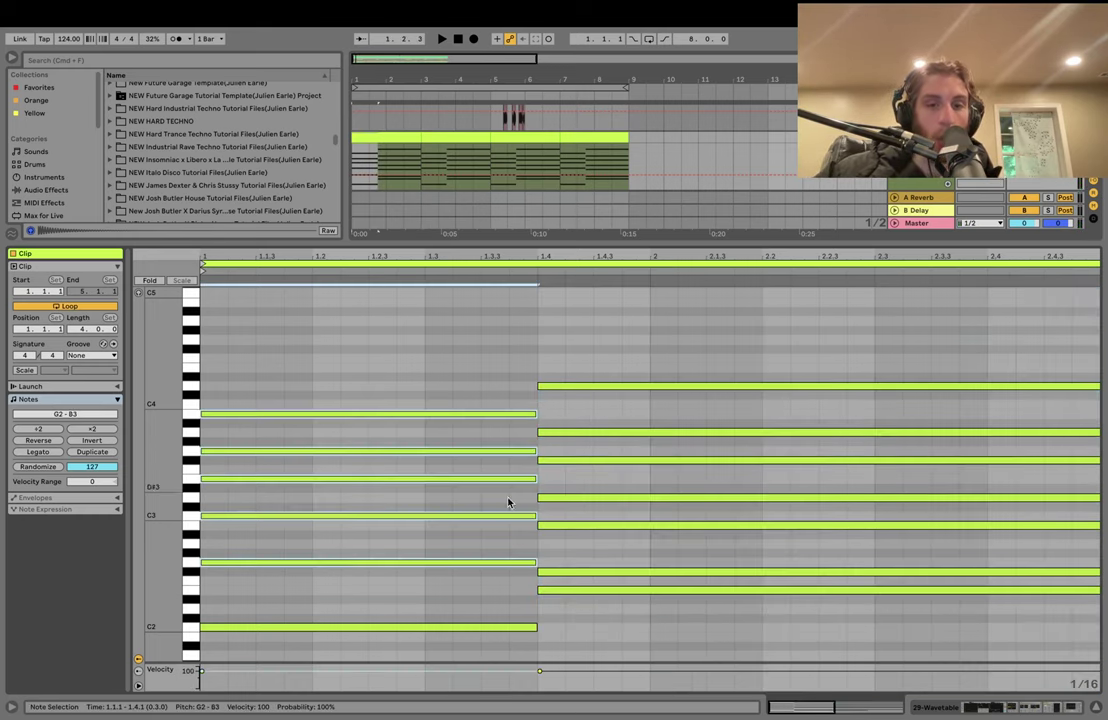
{"action": "left_click_drag", "start_coordinate": [576, 546], "coordinate": [597, 390]}
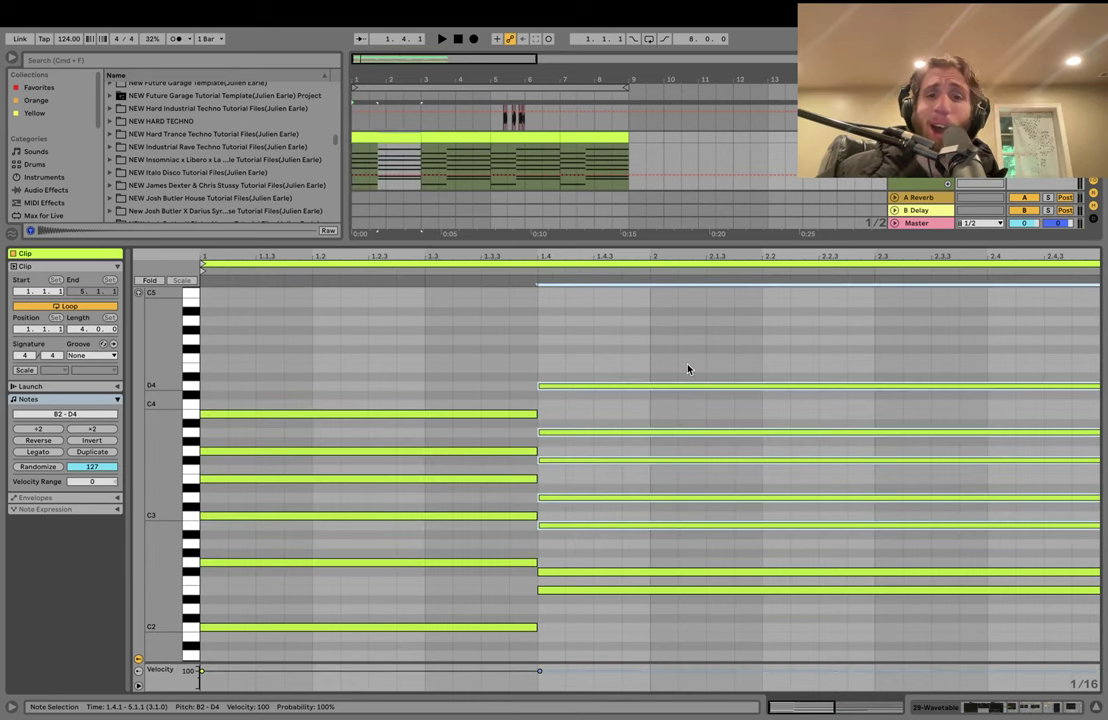
{"action": "key", "text": "space"}
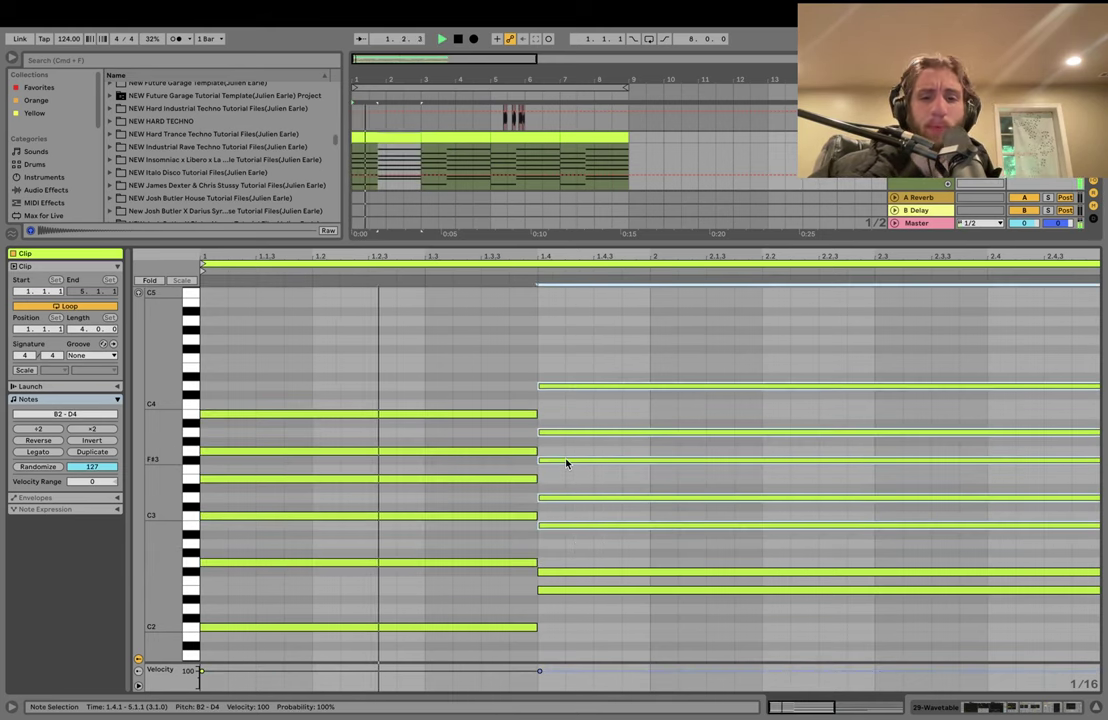
{"action": "left_click", "coordinate": [565, 461]}
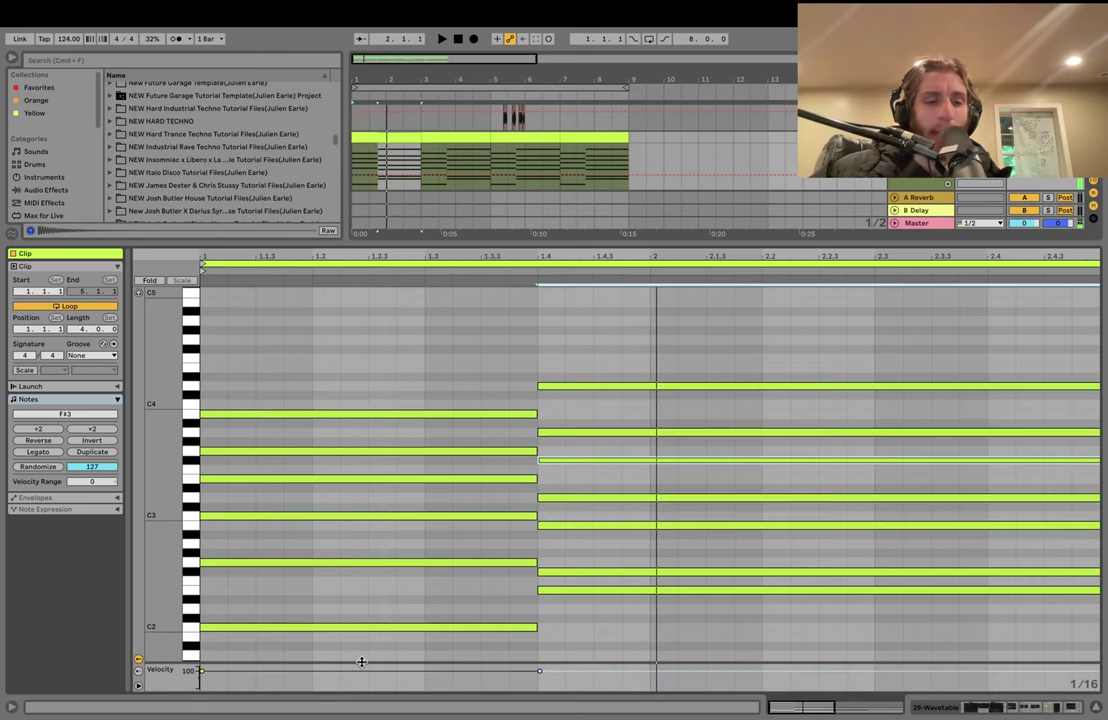
- Pick out the chords' low notes G2, C2, F#2 and E2 one by one while auditioning the progression
{"action": "left_click", "coordinate": [305, 563]}
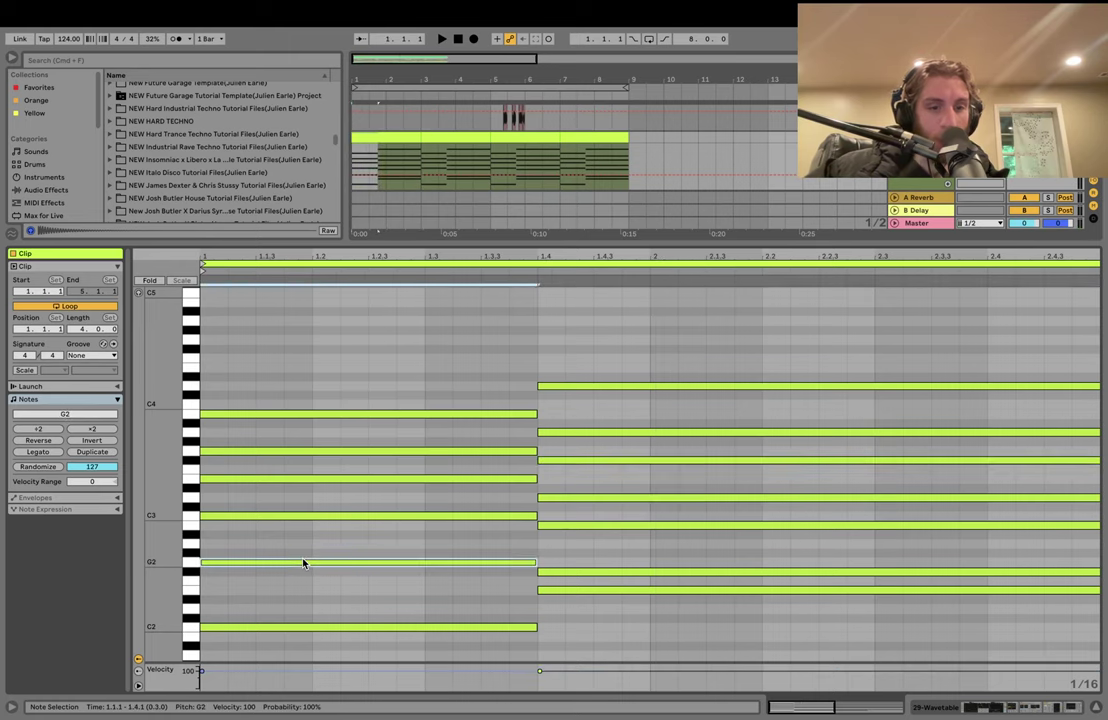
{"action": "left_click", "coordinate": [287, 628]}
{"action": "key", "text": "space"}
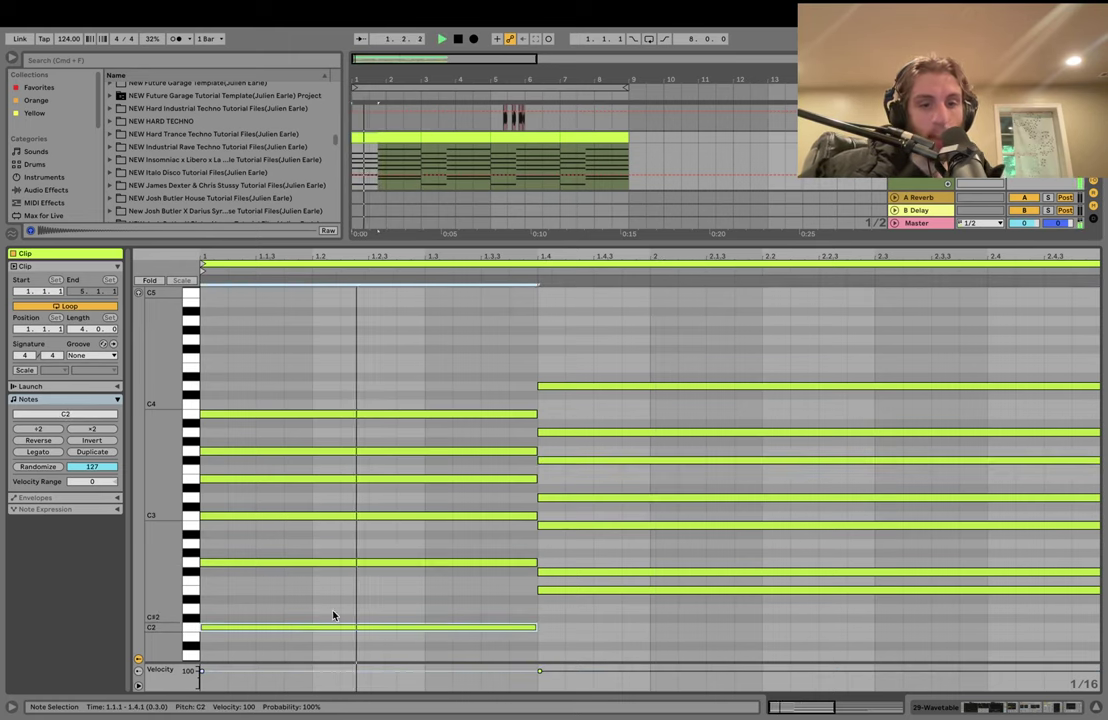
{"action": "left_click", "coordinate": [577, 571]}
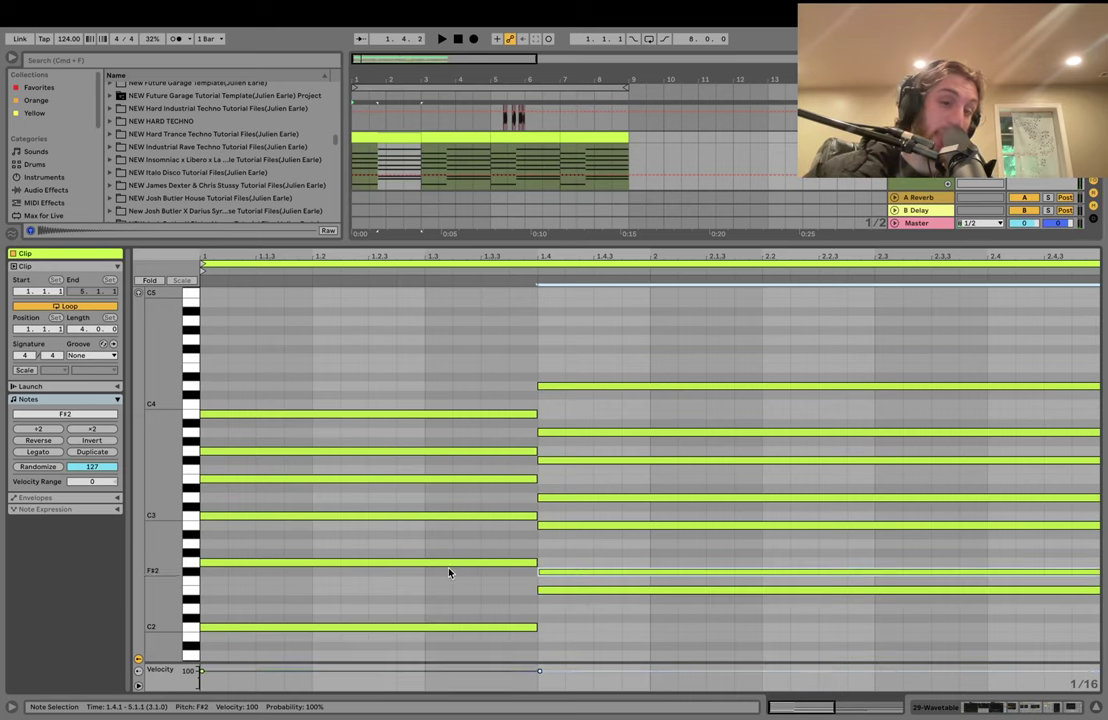
{"action": "key", "text": "space"}
{"action": "key", "text": "space"}
{"action": "left_click", "coordinate": [572, 590]}
{"action": "key", "text": "space"}
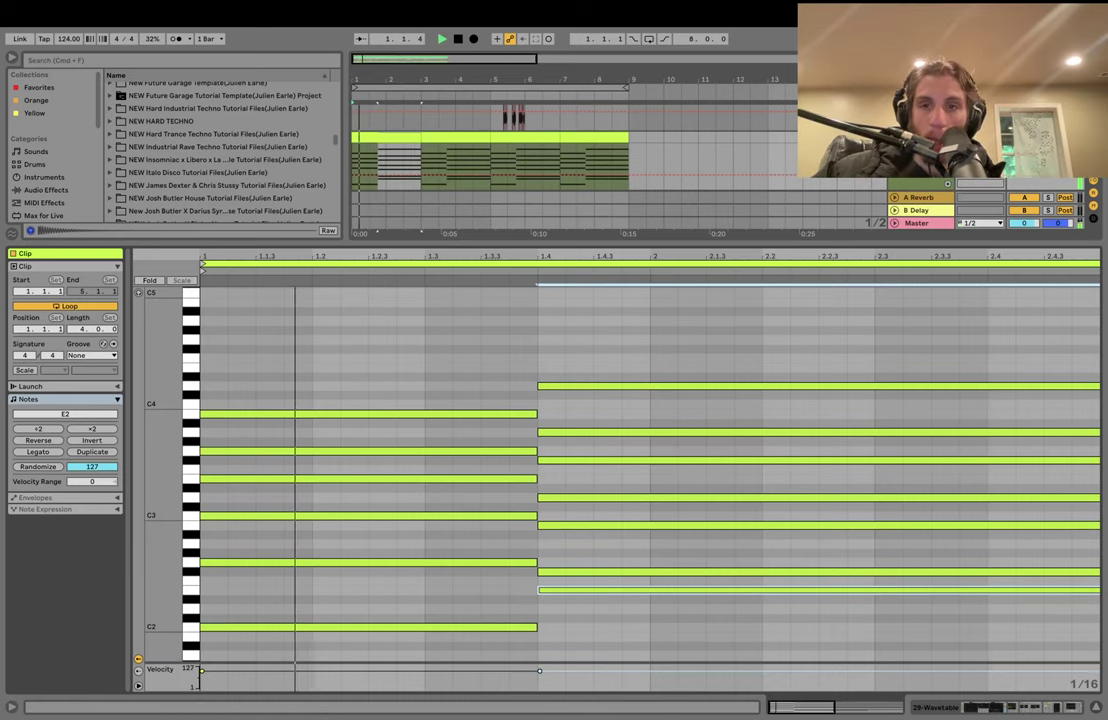
{"action": "key", "text": "shift+Tab"}
{"action": "key", "text": "space"}
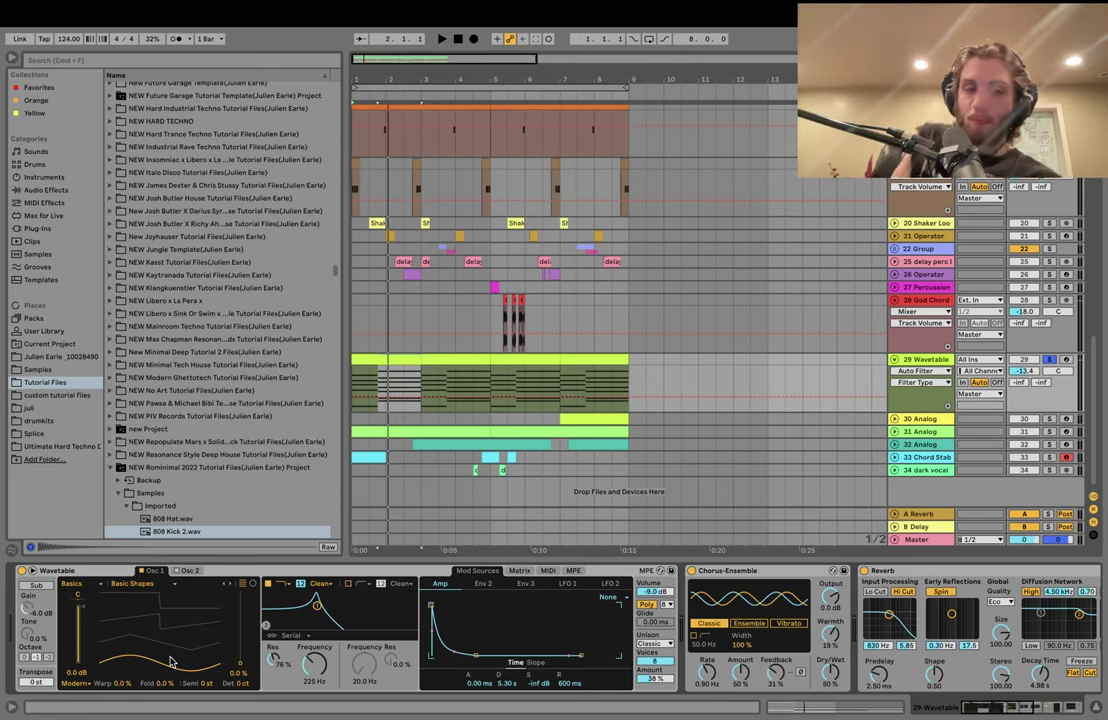
{"action": "key", "text": "space"}
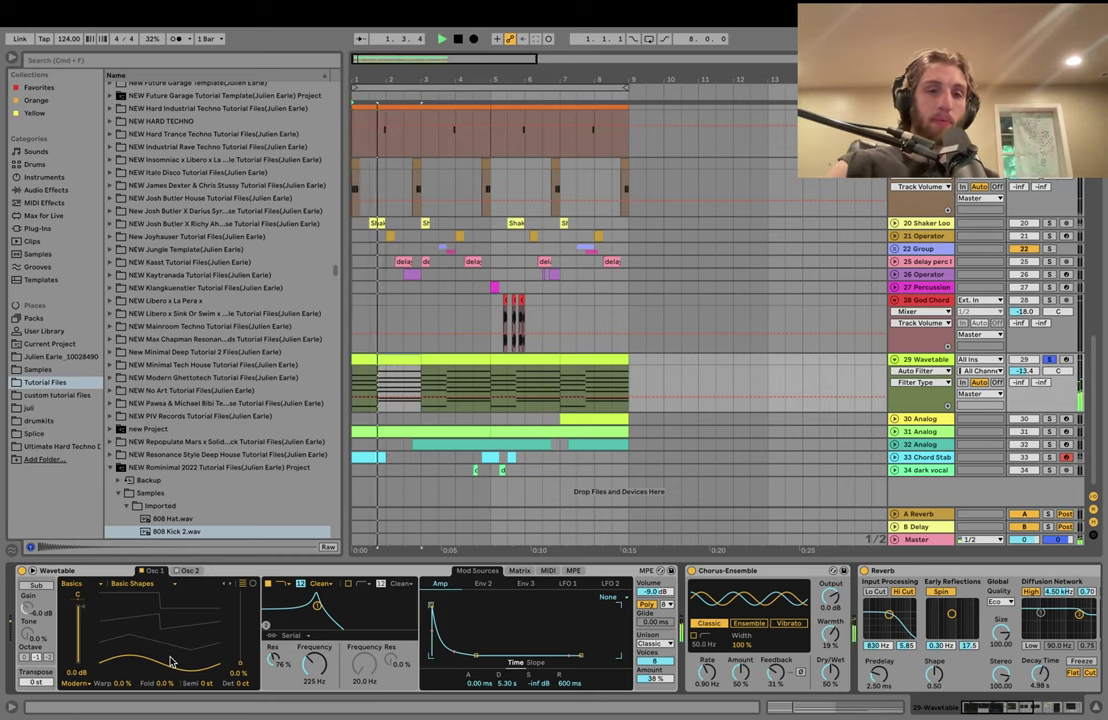
{"action": "key", "text": "space"}
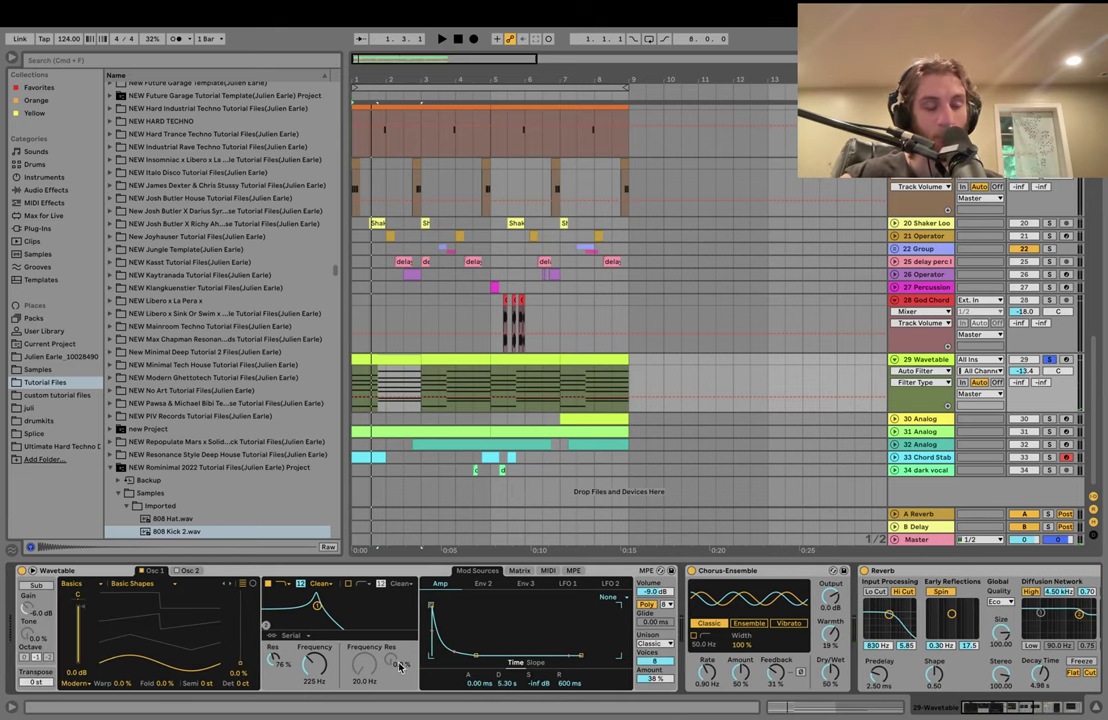
{"action": "scroll", "coordinate": [433, 692], "scroll_direction": "right", "scroll_amount": 5}
{"action": "scroll", "coordinate": [230, 673], "scroll_direction": "left", "scroll_amount": 5}
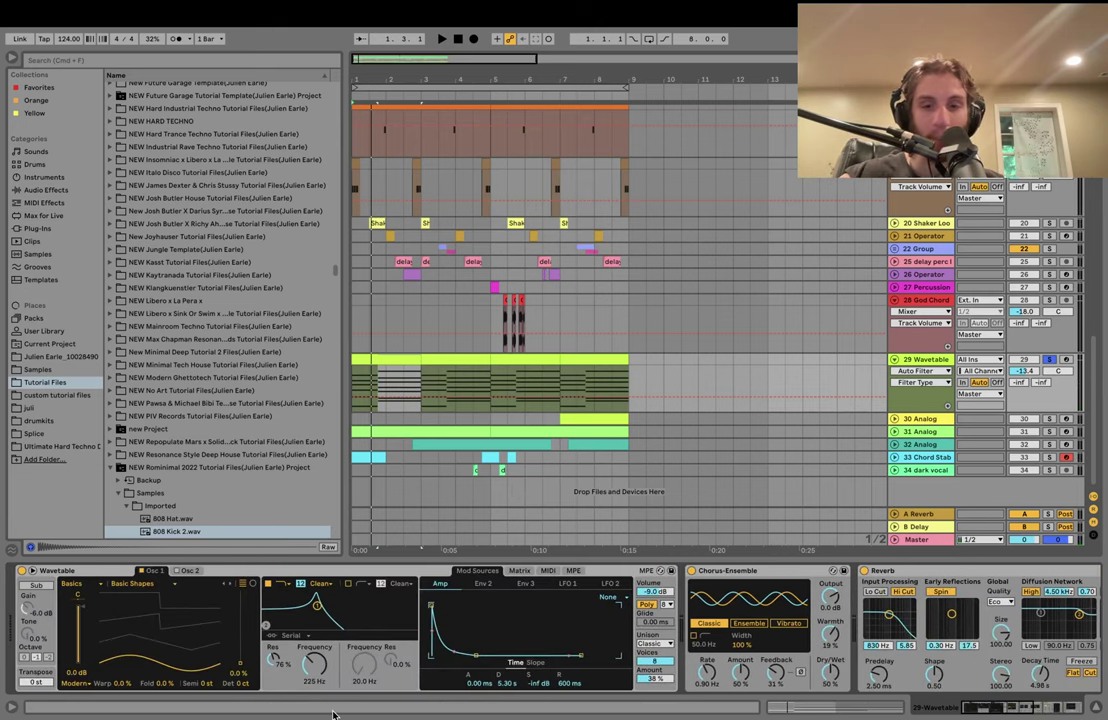
{"action": "scroll", "coordinate": [449, 651], "scroll_direction": "right", "scroll_amount": 10}
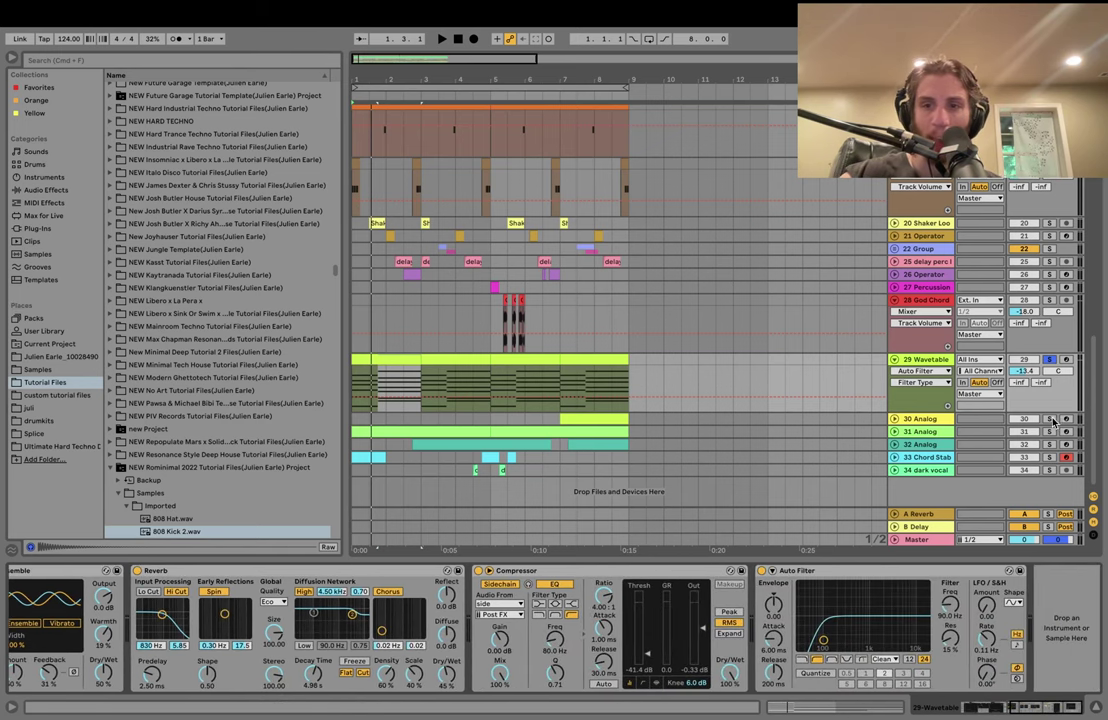
- Unfold and solo track 30 Analog and play its clip from 7.1.1
{"action": "left_click", "coordinate": [895, 419]}
{"action": "left_click", "coordinate": [565, 425]}
{"action": "key", "text": "space"}
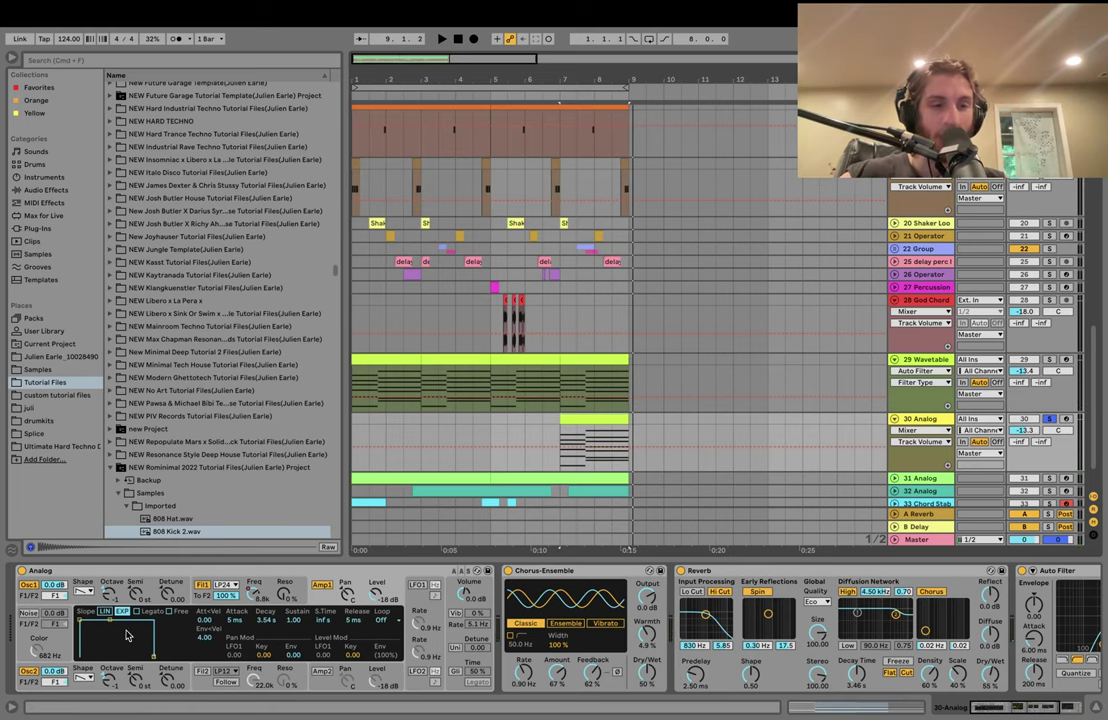
- Examine the filter frequency and effects chain of track 30 Analog, and take the track out of solo
{"action": "left_click", "coordinate": [253, 598]}
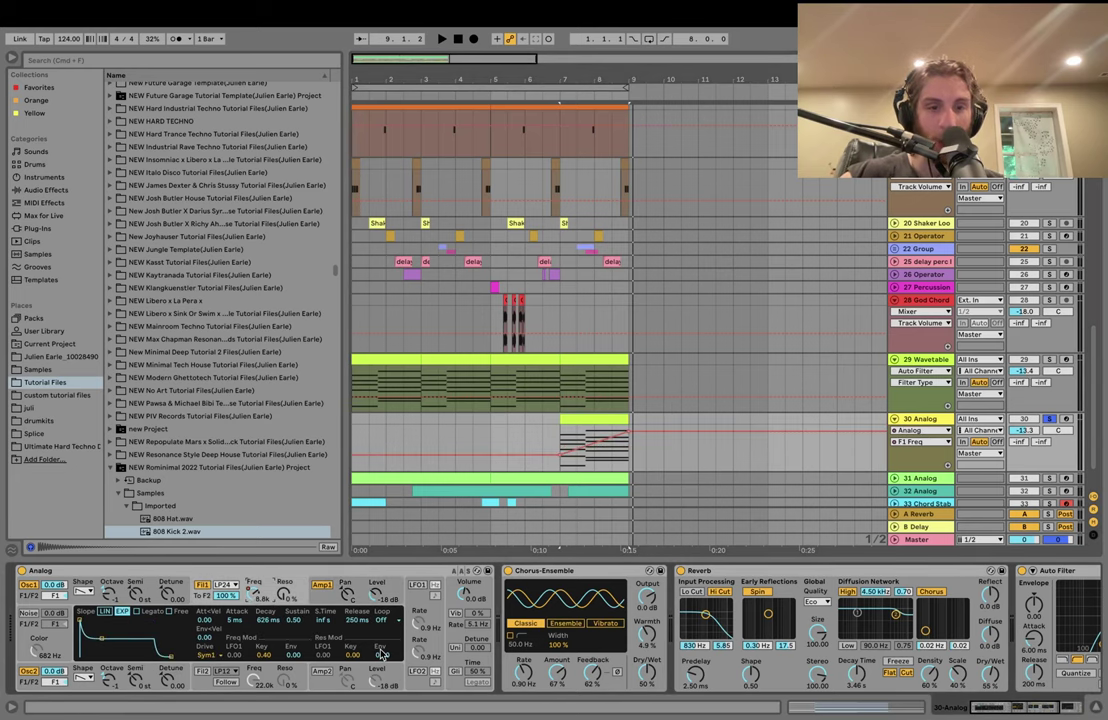
{"action": "scroll", "coordinate": [672, 634], "scroll_direction": "right", "scroll_amount": 3}
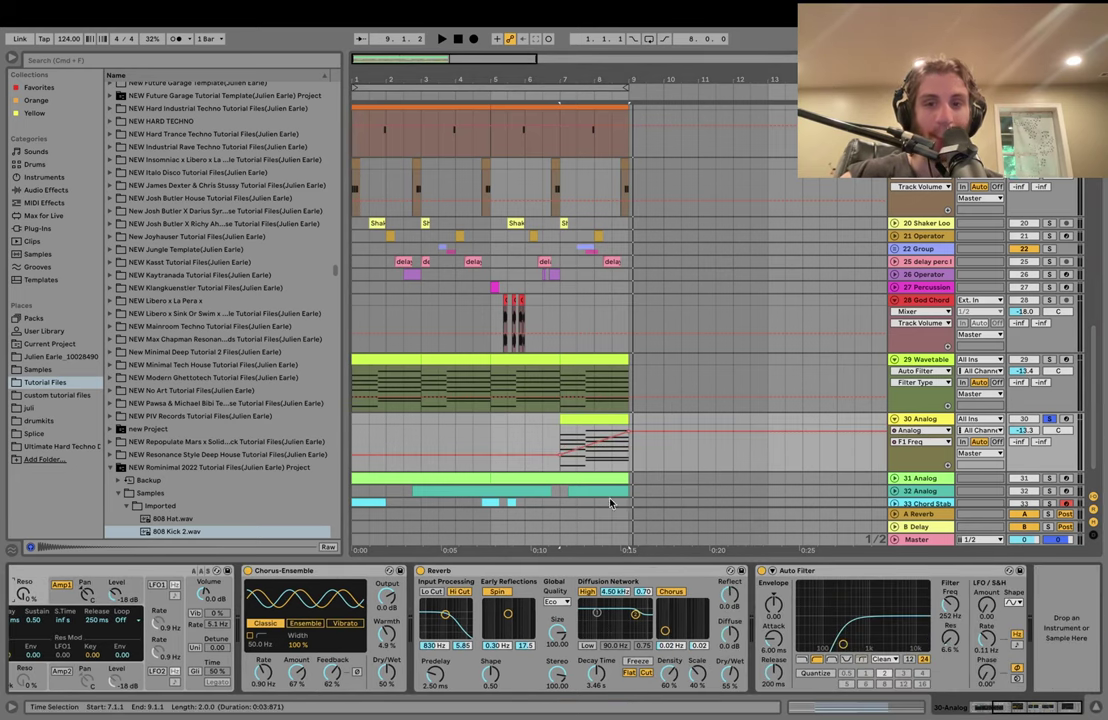
{"action": "left_click", "coordinate": [1049, 418]}
- Play the full arrangement from 7.1.1 and from 5.1.1 to compare it with and without track 30
{"action": "left_click", "coordinate": [563, 414]}
{"action": "scroll", "coordinate": [565, 414], "scroll_direction": "down", "scroll_amount": 1}
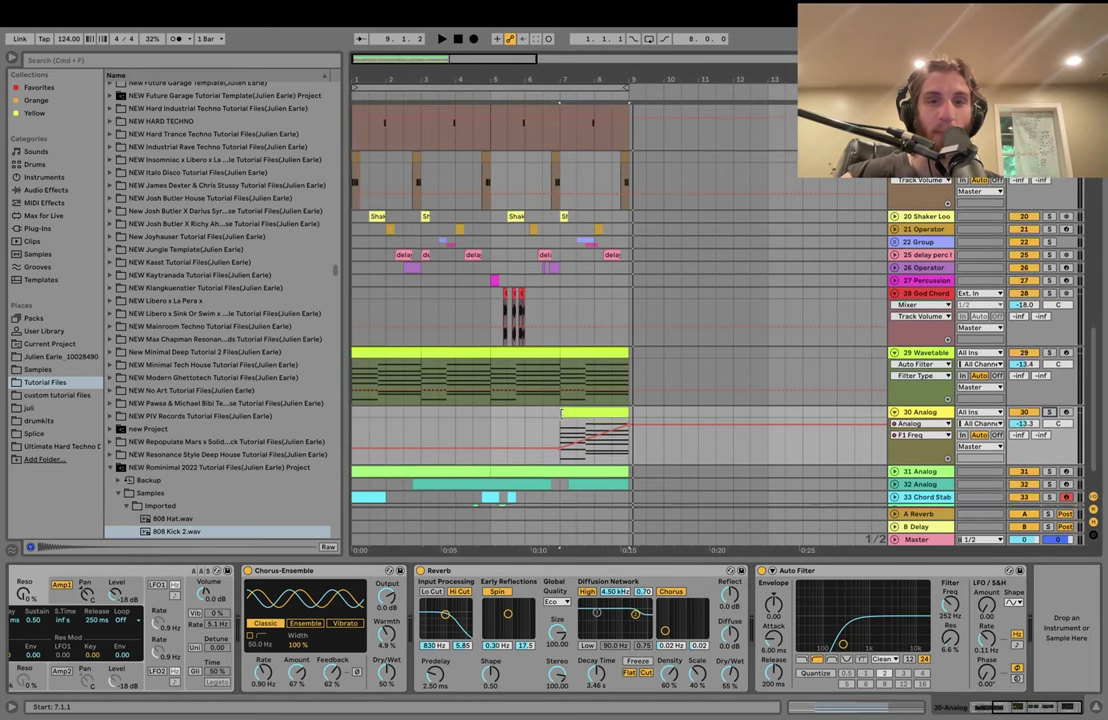
{"action": "key", "text": "space"}
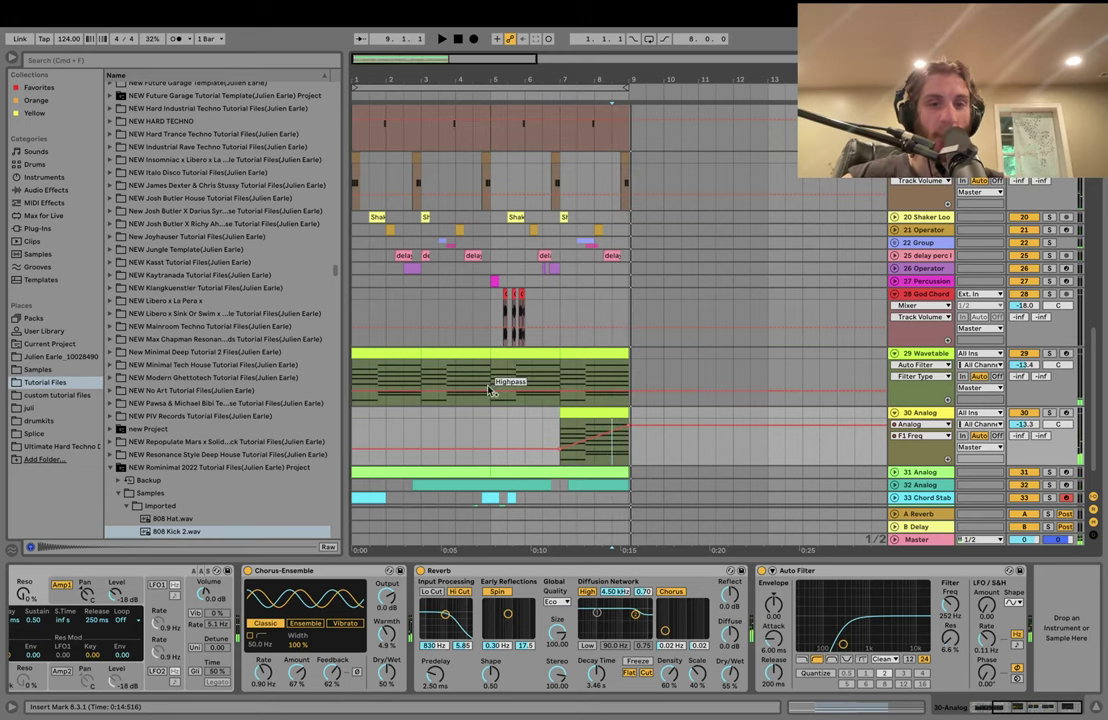
{"action": "left_click", "coordinate": [482, 422]}
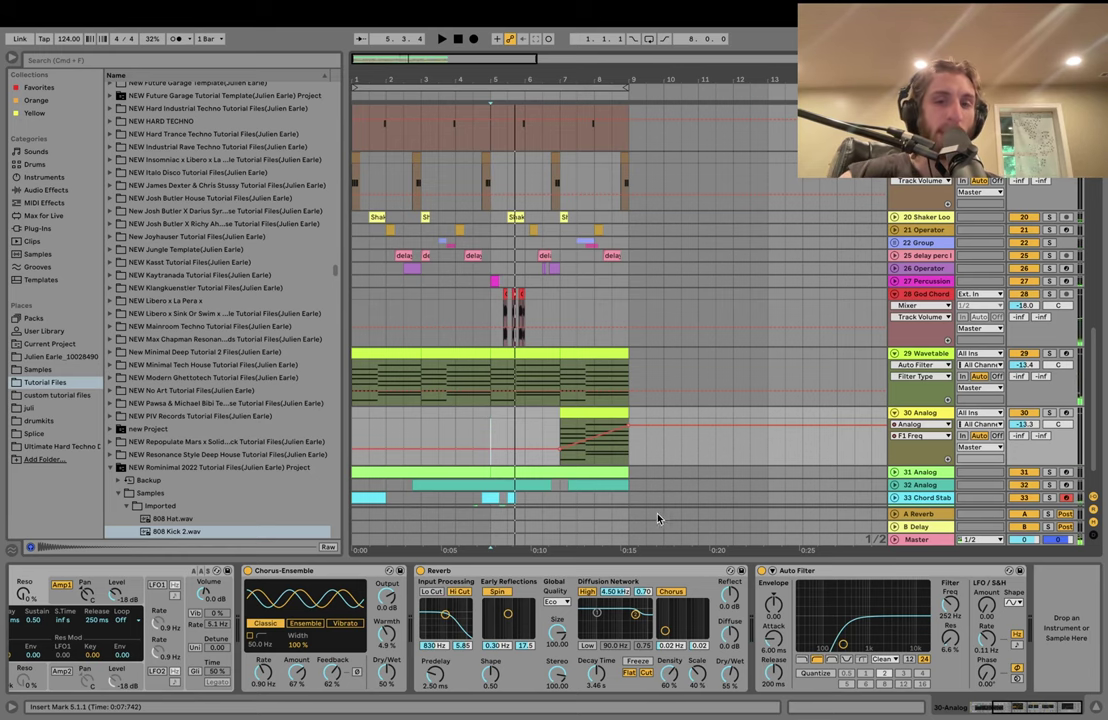
- Solo and unfold track 31 Analog, audition it from 5.1.1 and 7.1.1, and play it together with track 29 Wavetable
{"action": "left_click", "coordinate": [600, 468]}
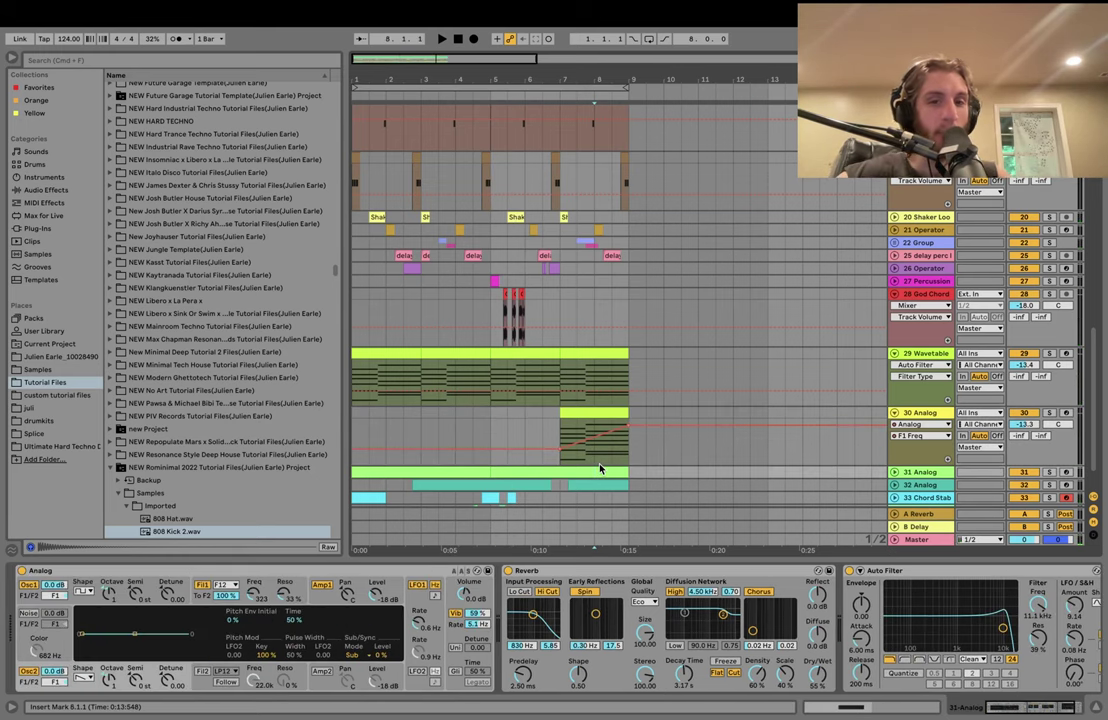
{"action": "scroll", "coordinate": [600, 466], "scroll_direction": "down", "scroll_amount": 3}
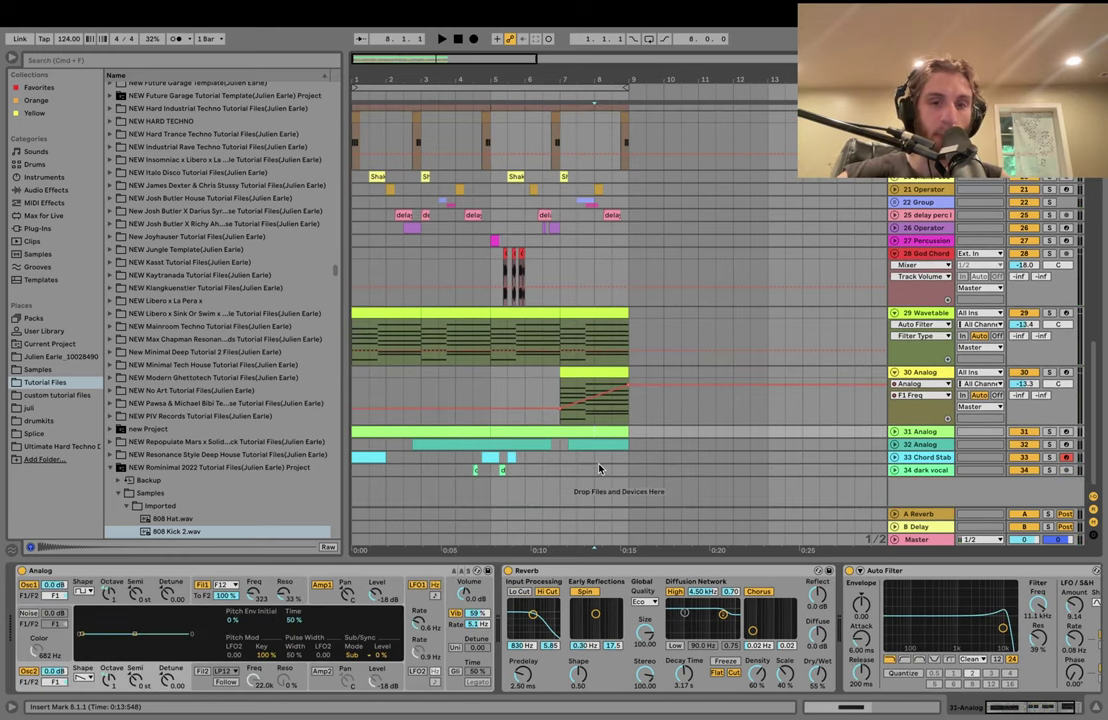
{"action": "left_click", "coordinate": [1050, 436]}
{"action": "key", "text": "space"}
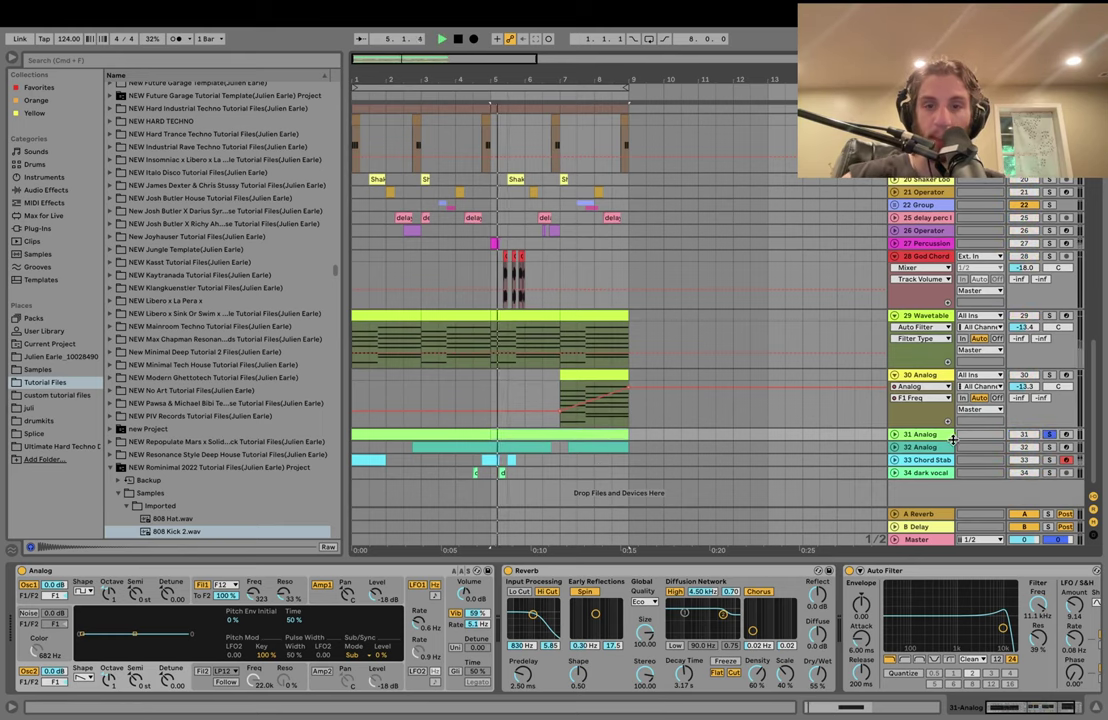
{"action": "left_click", "coordinate": [895, 434]}
{"action": "left_click", "coordinate": [561, 455]}
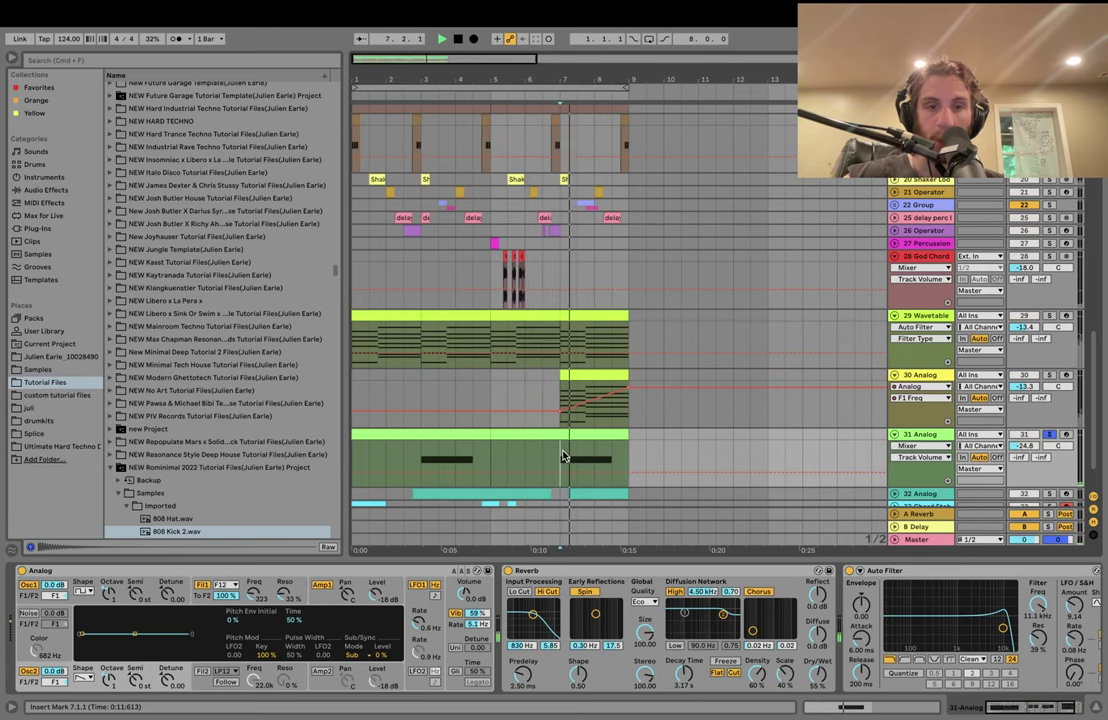
{"action": "left_click", "coordinate": [599, 446]}
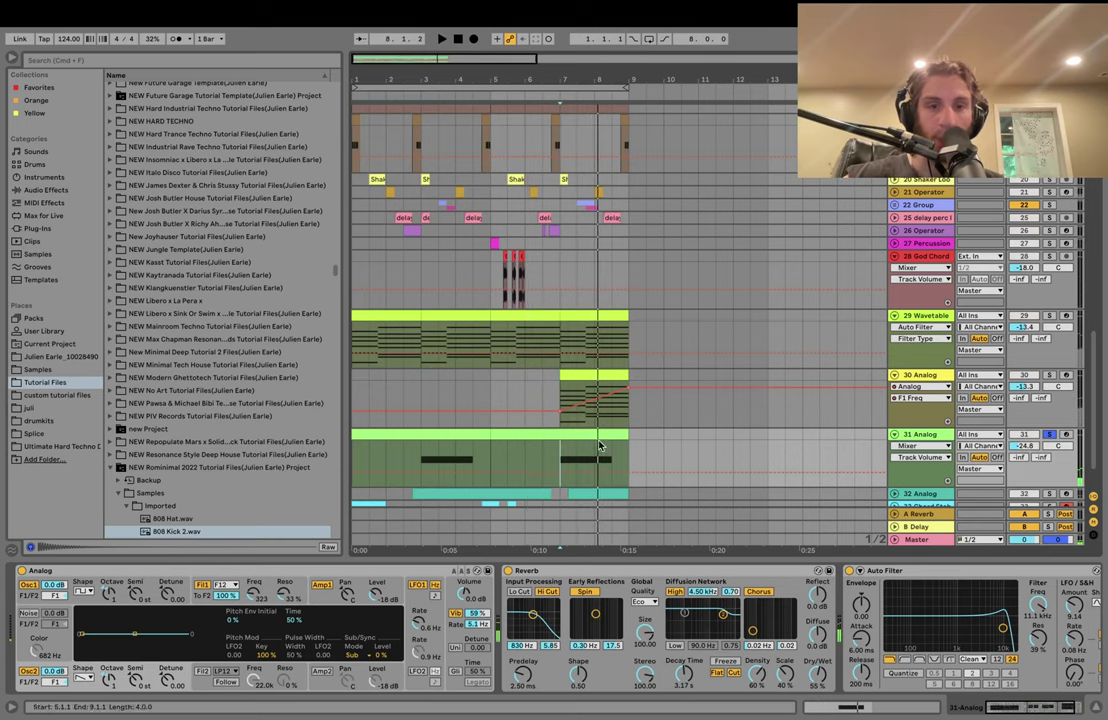
{"action": "scroll", "coordinate": [968, 349], "scroll_direction": "down", "scroll_amount": 2}
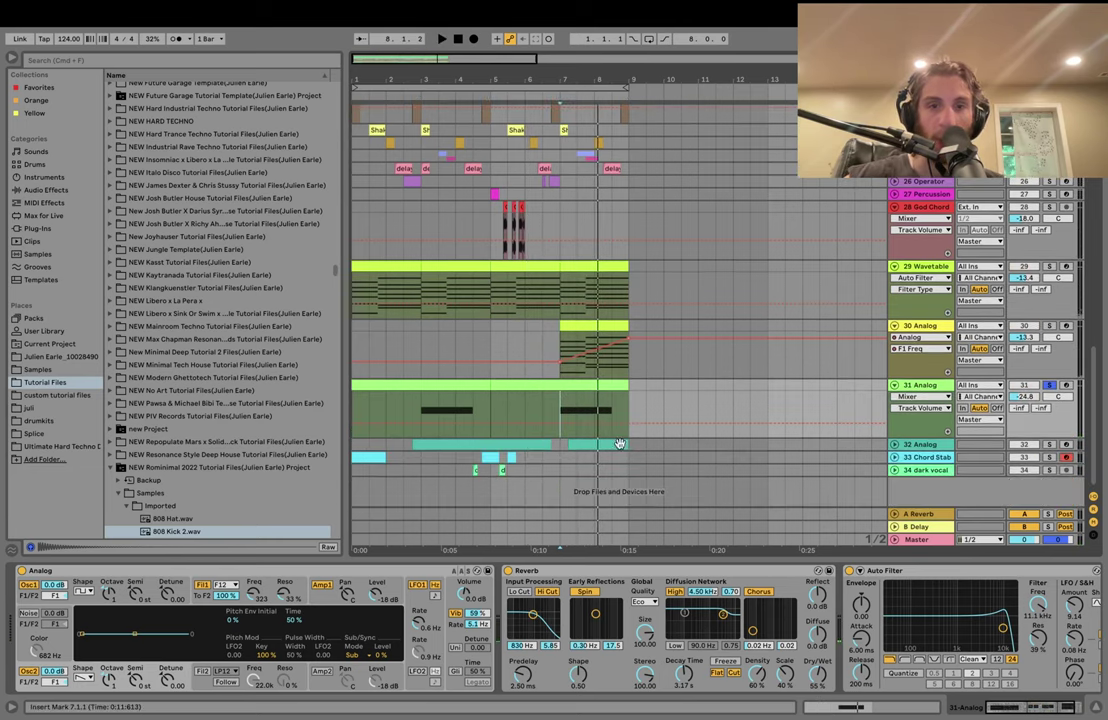
{"action": "key", "text": "space"}
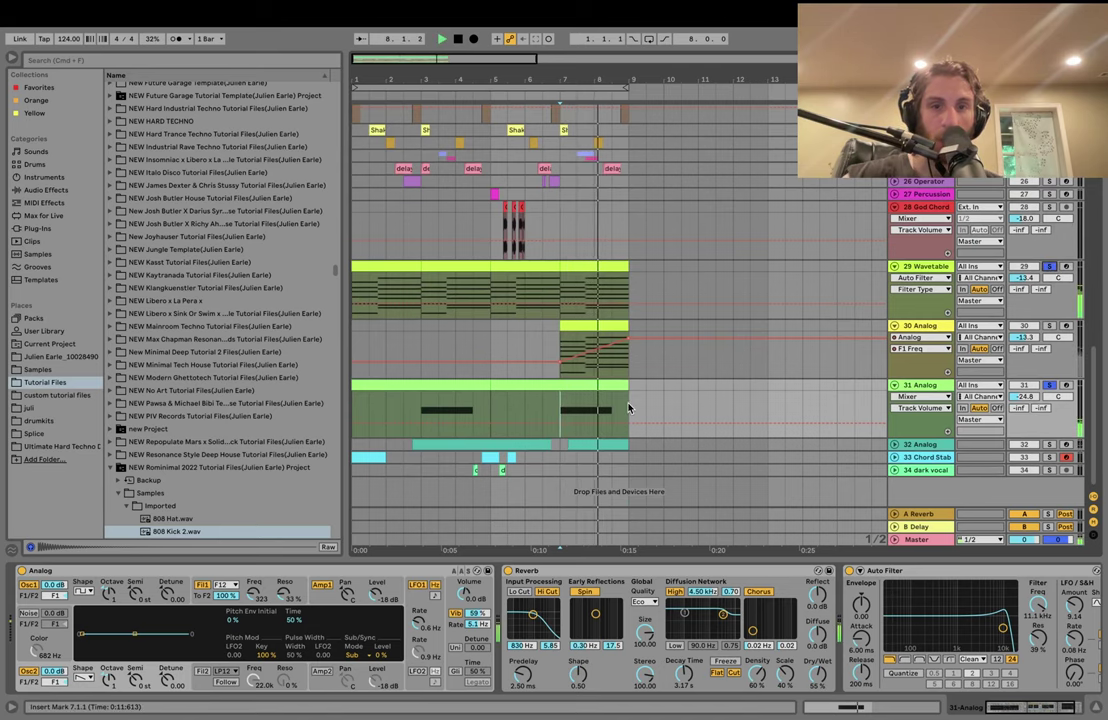
- Examine track 31 Analog's filter settings, Reverb and Auto Filter, replaying it with Wavetable from 7.1.1
{"action": "double_click", "coordinate": [595, 389]}
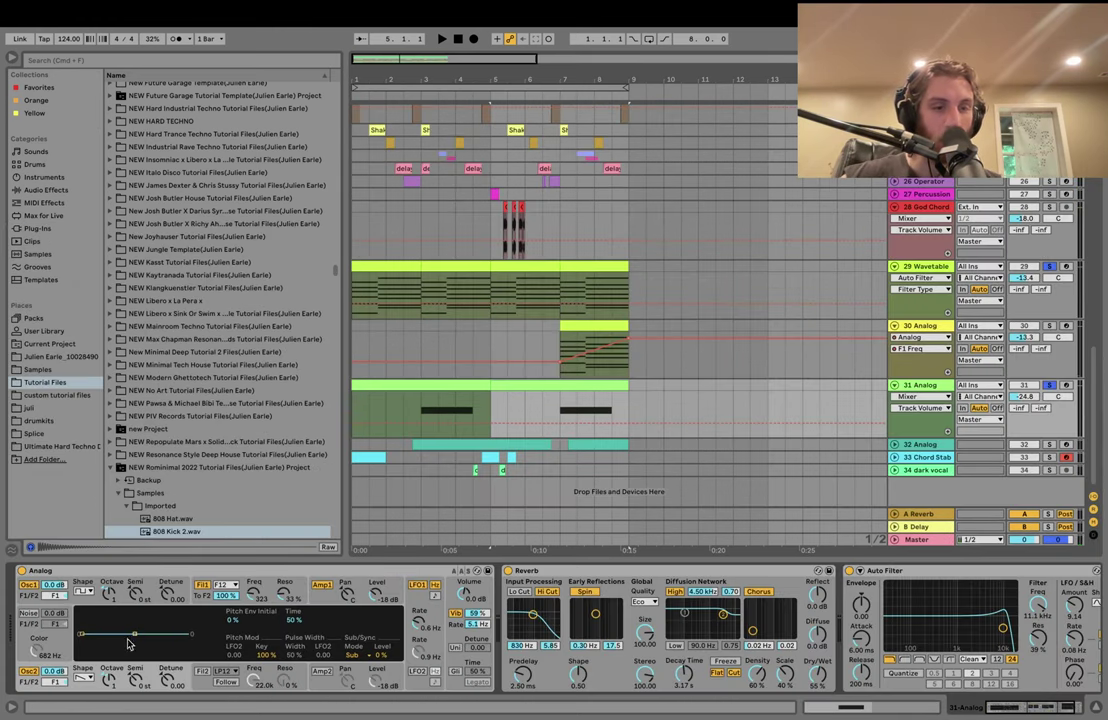
{"action": "left_click", "coordinate": [326, 586]}
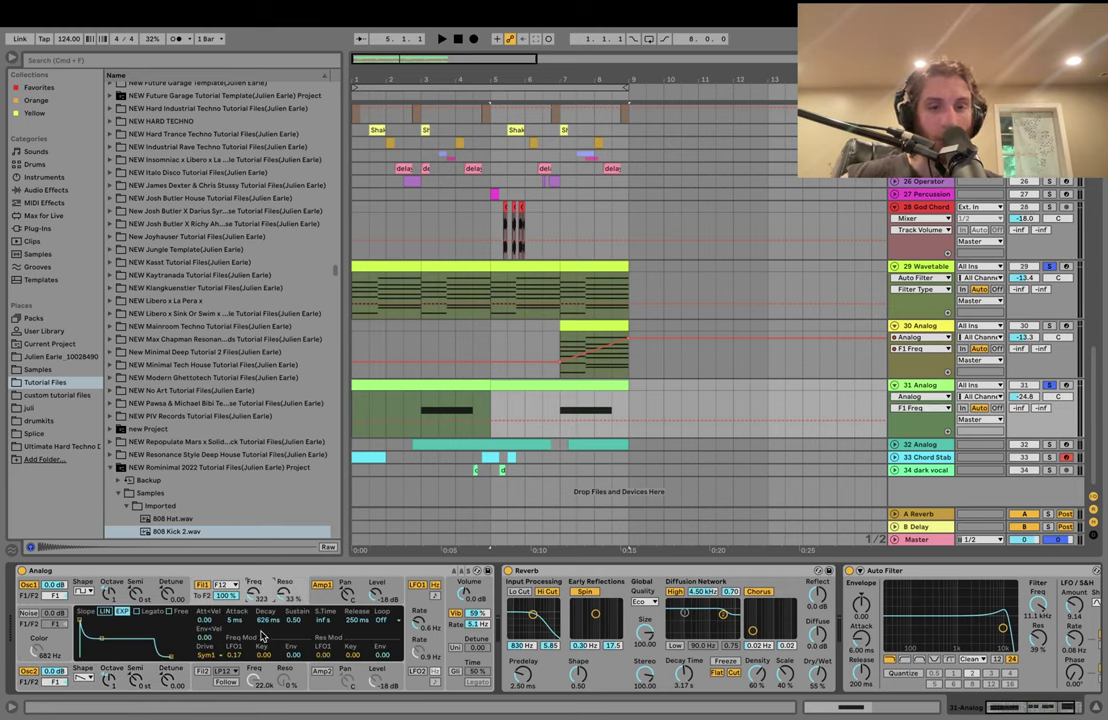
{"action": "left_click", "coordinate": [562, 408]}
{"action": "key", "text": "space"}
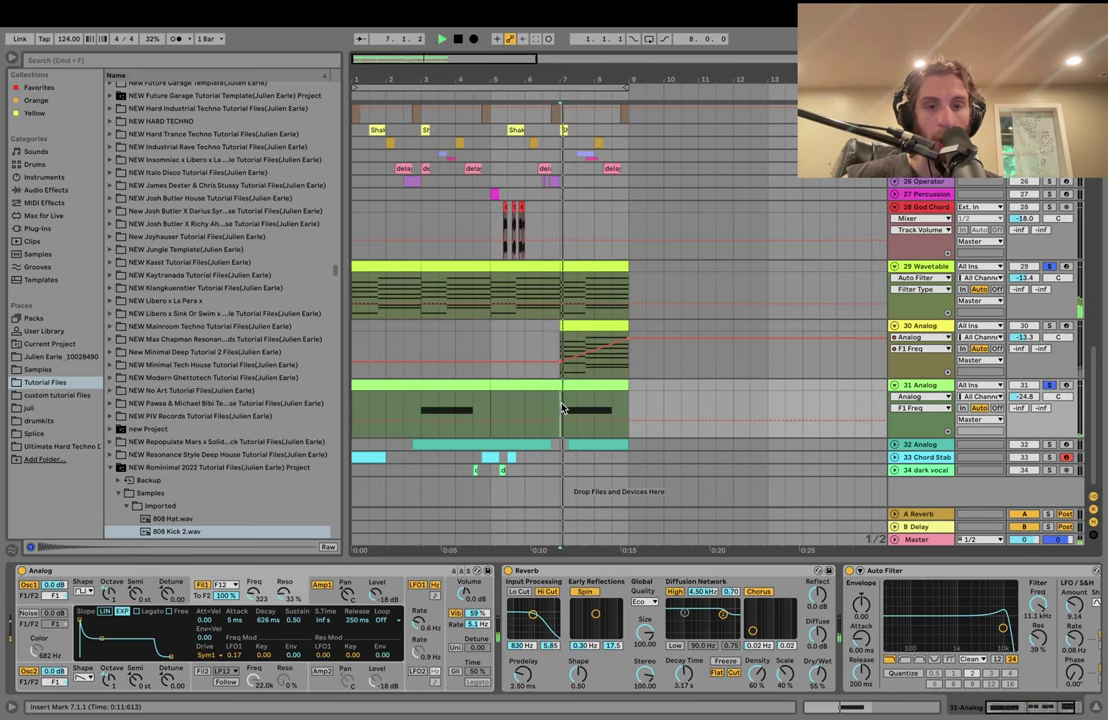
{"action": "key", "text": "space"}
{"action": "scroll", "coordinate": [591, 602], "scroll_direction": "right", "scroll_amount": 2}
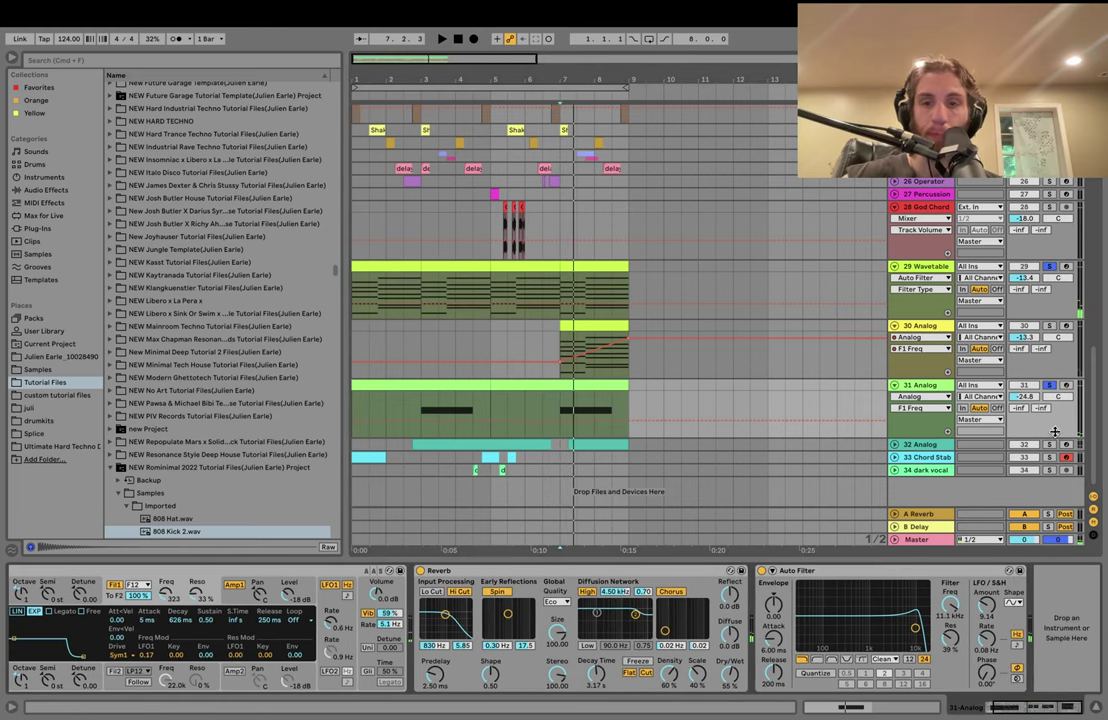
- Solo and unfold track 32 Analog and audition its second clip from 7.2.1
{"action": "left_click", "coordinate": [637, 442]}
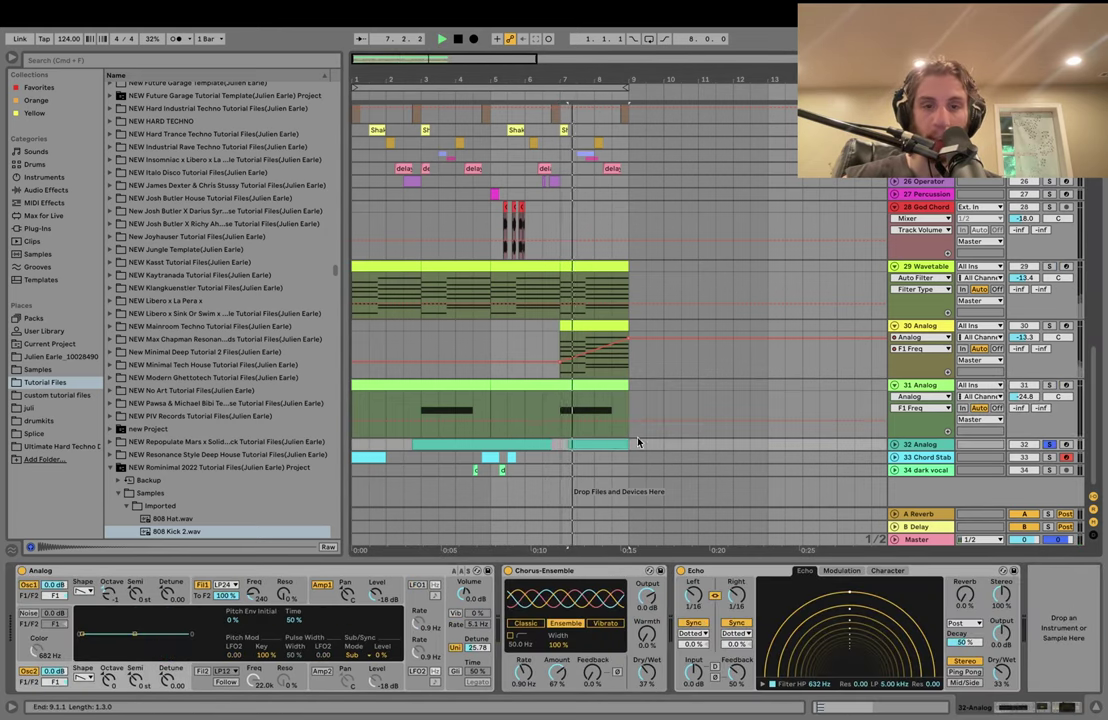
{"action": "left_click", "coordinate": [894, 444]}
{"action": "key", "text": "space"}
{"action": "key", "text": "space"}
{"action": "key", "text": "space"}
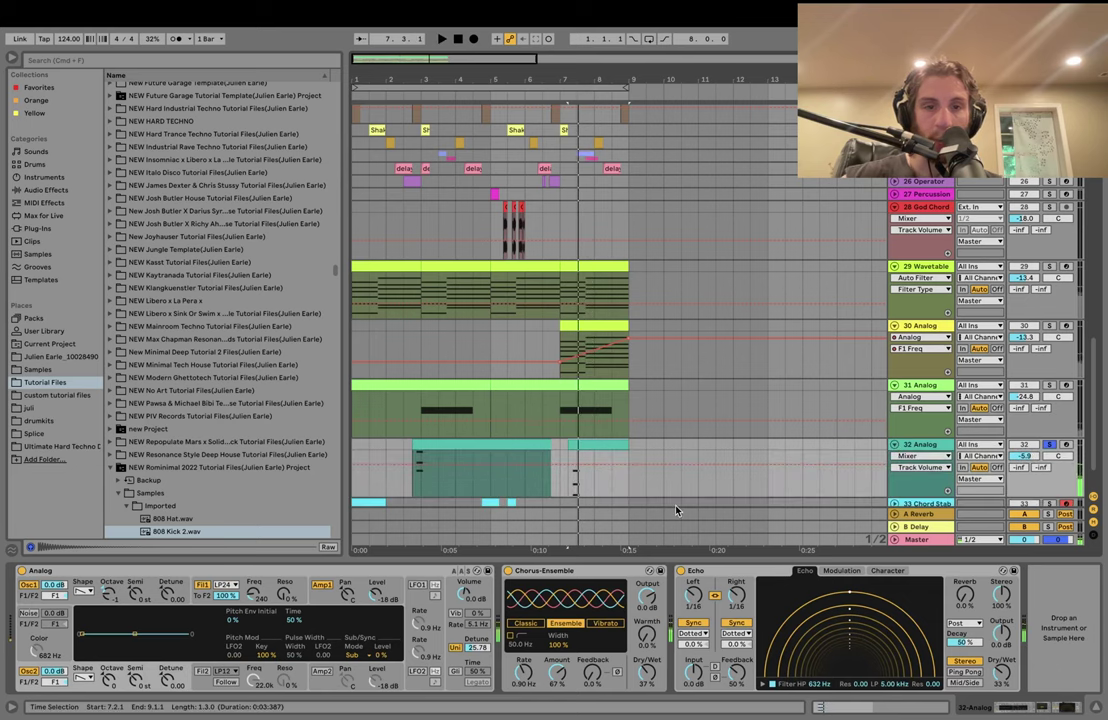
{"action": "left_click", "coordinate": [493, 442]}
{"action": "key", "text": "space"}
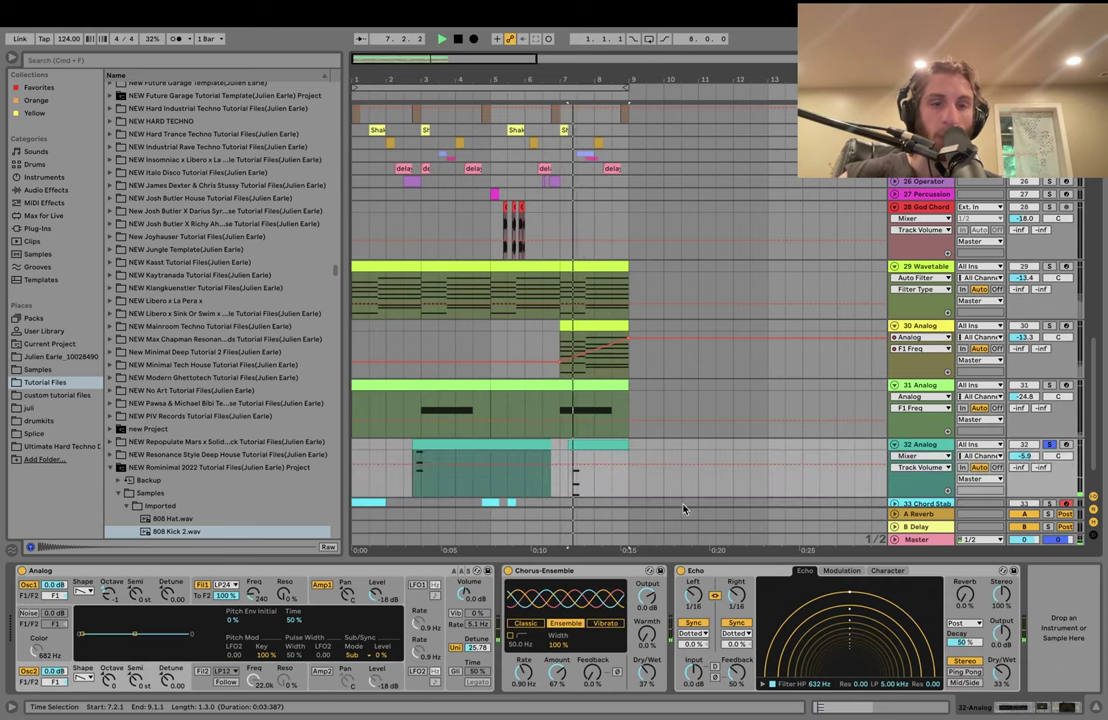
- Audition track 32 Analog's first clip from 2.4.1
{"action": "left_click", "coordinate": [493, 442]}
{"action": "key", "text": "space"}
{"action": "key", "text": "space"}
{"action": "key", "text": "space"}
{"action": "key", "text": "space"}
{"action": "key", "text": "space"}
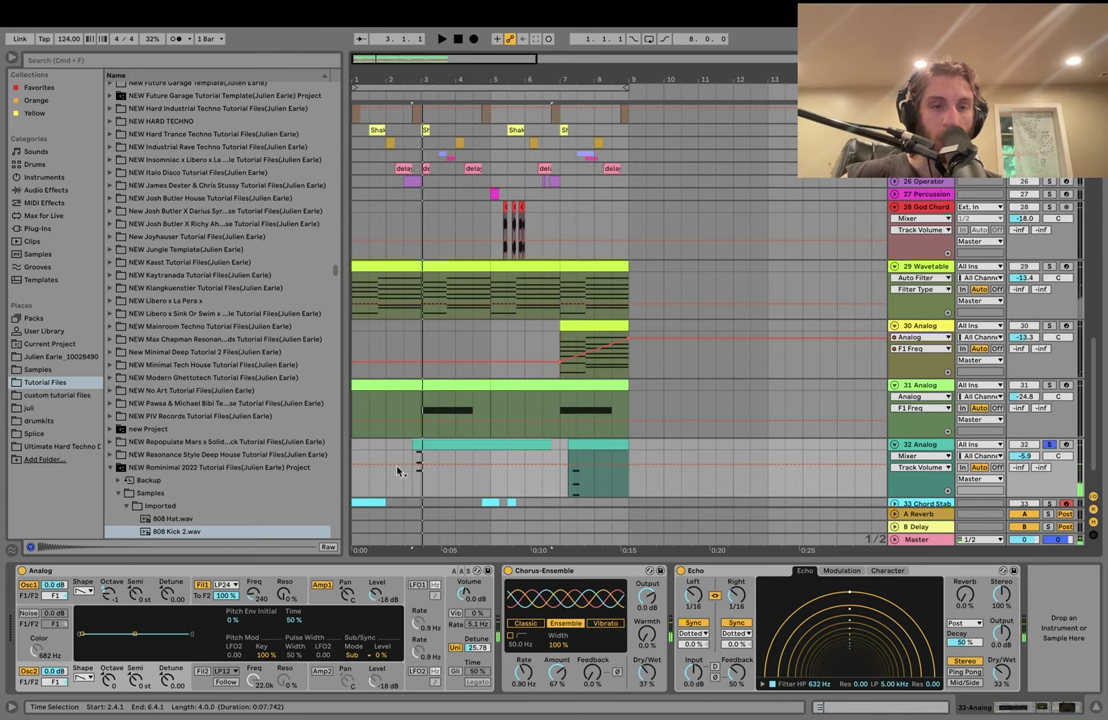
- View the B2, D3 and F#3 chord in track 32's first clip, replay it and examine Analog's filter envelope
{"action": "double_click", "coordinate": [440, 443]}
{"action": "key", "text": "space"}
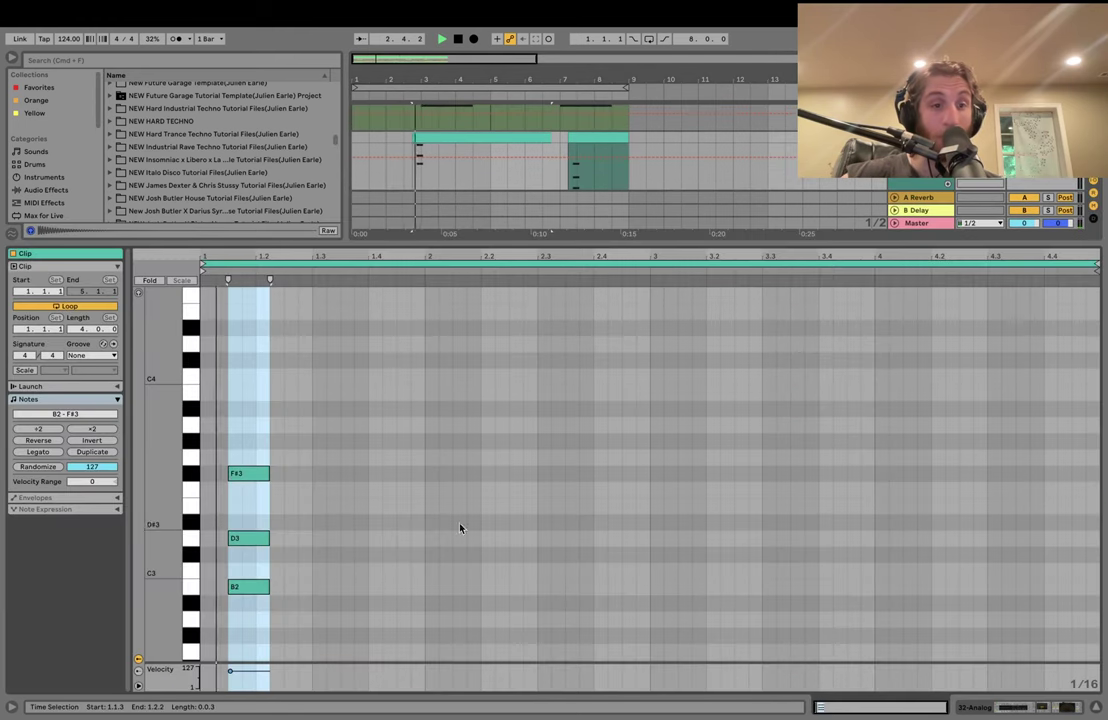
{"action": "key", "text": "shift+Tab"}
{"action": "key", "text": "space"}
{"action": "key", "text": "space"}
{"action": "key", "text": "space"}
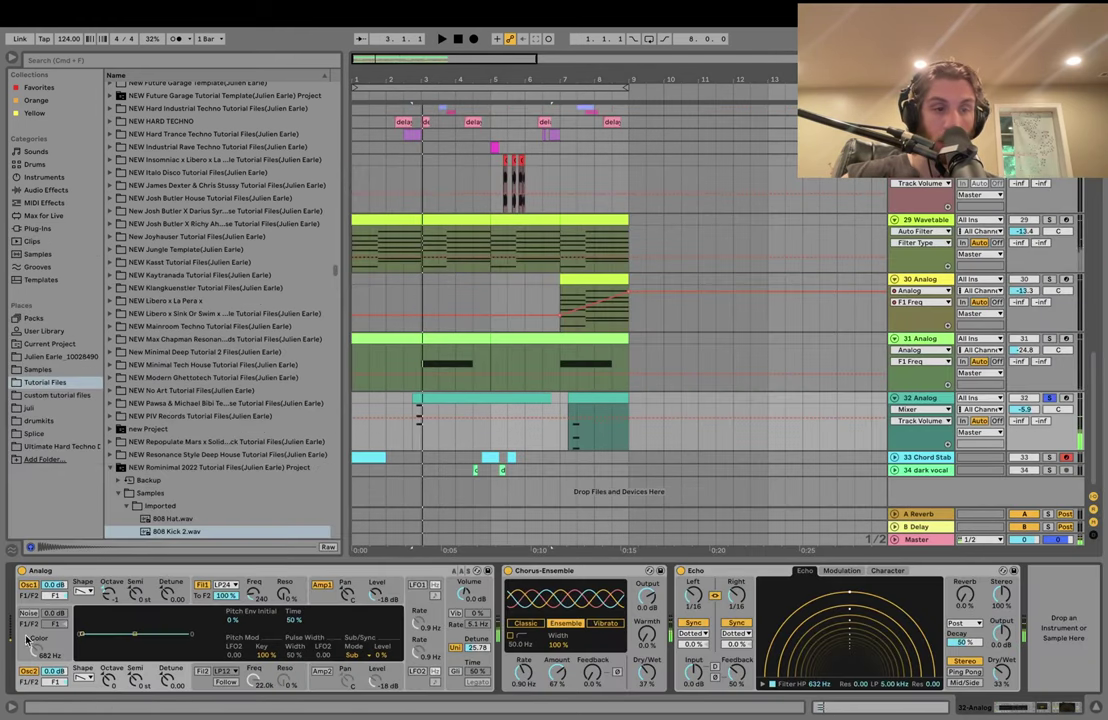
{"action": "left_click", "coordinate": [246, 597]}
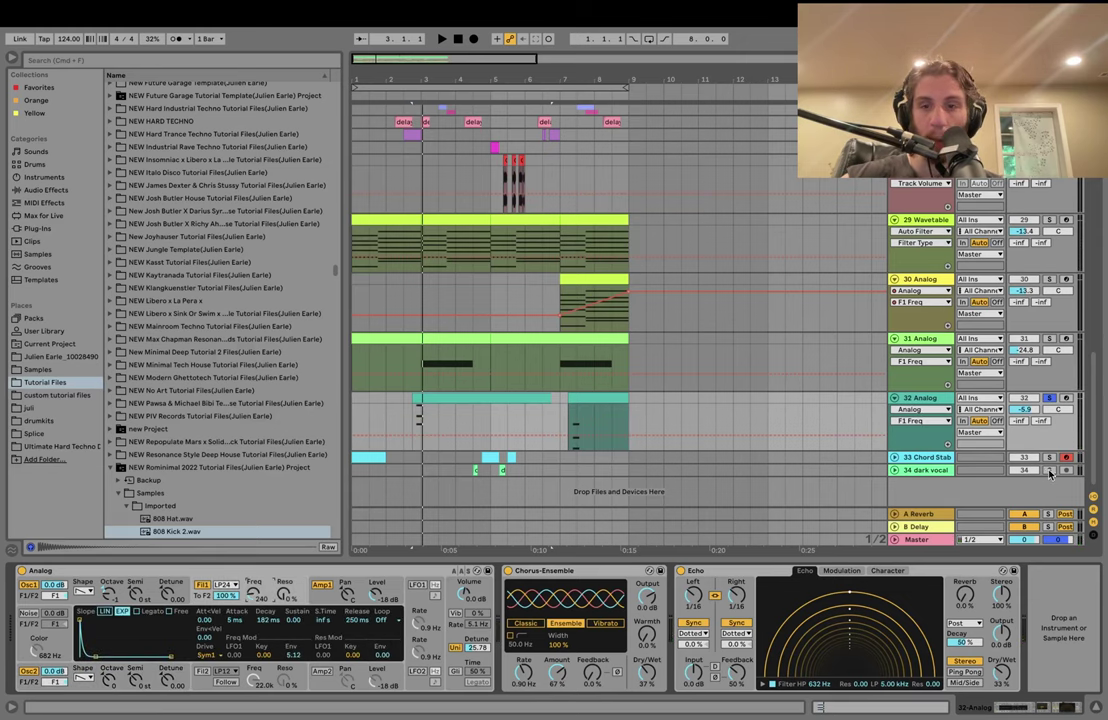
- Solo track 33 Chord Stab and audition its clip from 4.4.1
{"action": "left_click", "coordinate": [484, 456]}
{"action": "key", "text": "space"}
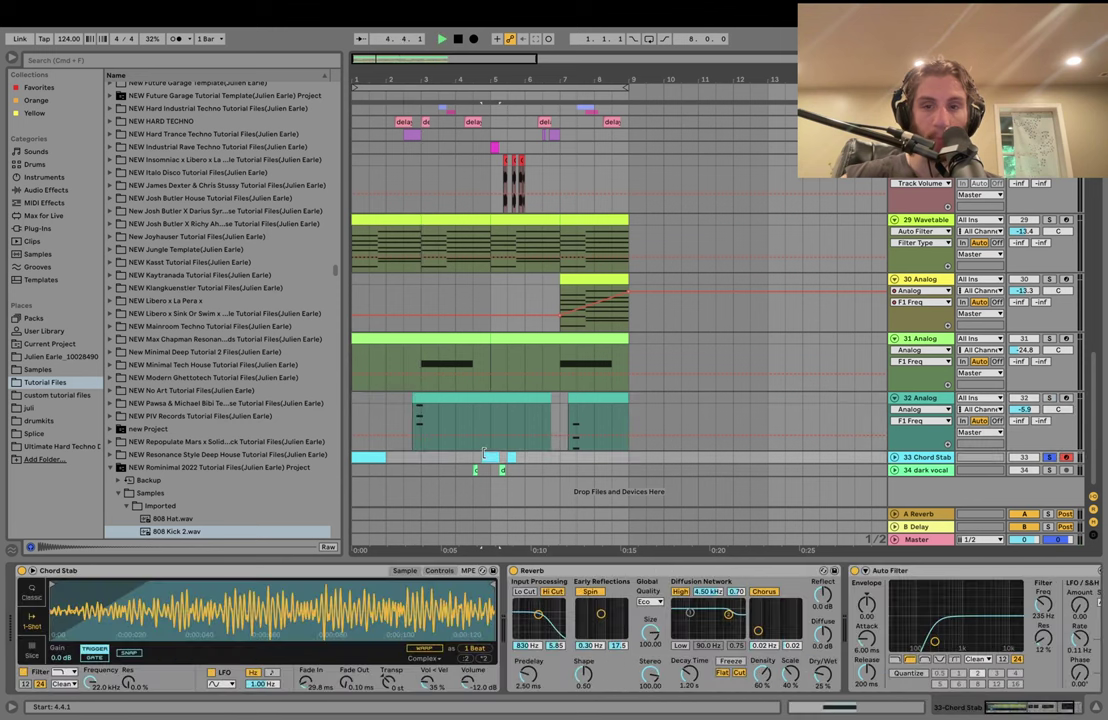
{"action": "key", "text": "space"}
{"action": "key", "text": "space"}
{"action": "key", "text": "space"}
- Unsolo track 33 Chord Stab and replay it within the full arrangement from 4.4.1
{"action": "left_click", "coordinate": [1050, 459]}
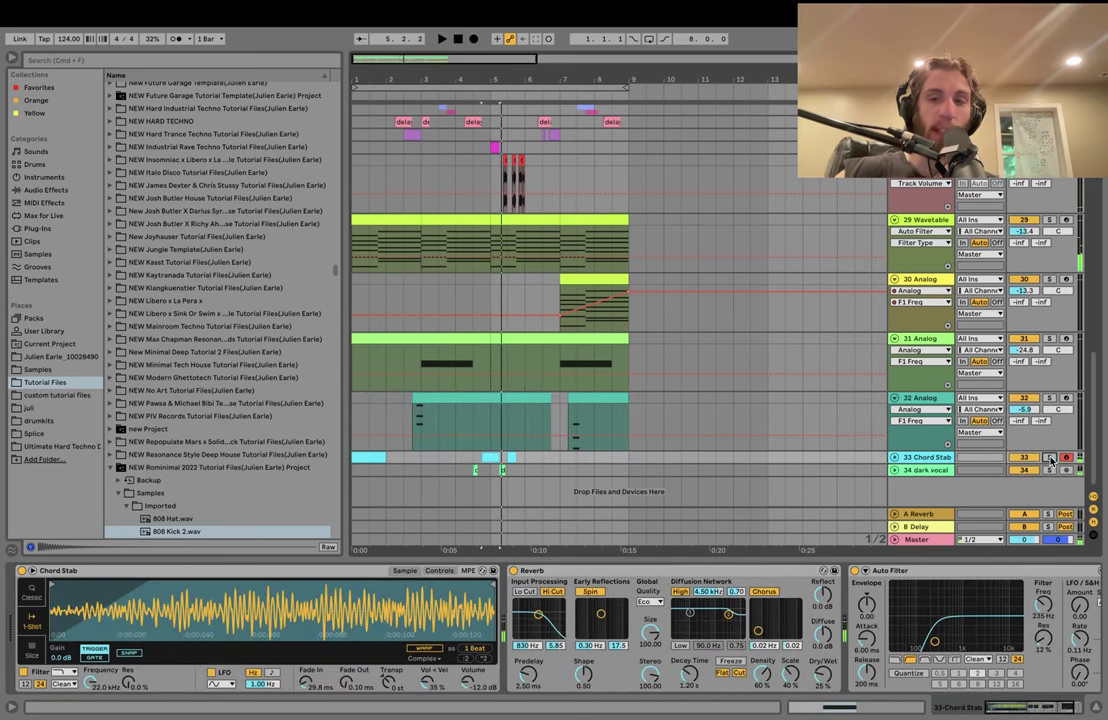
{"action": "key", "text": "space"}
{"action": "key", "text": "space"}
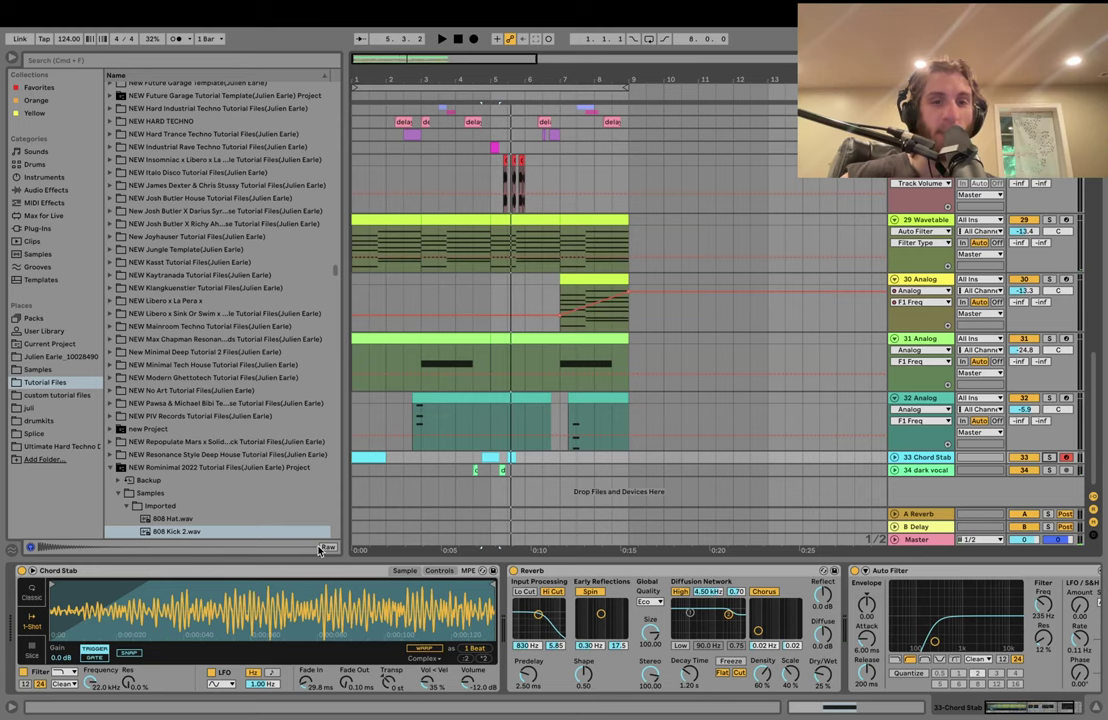
{"action": "key", "text": "space"}
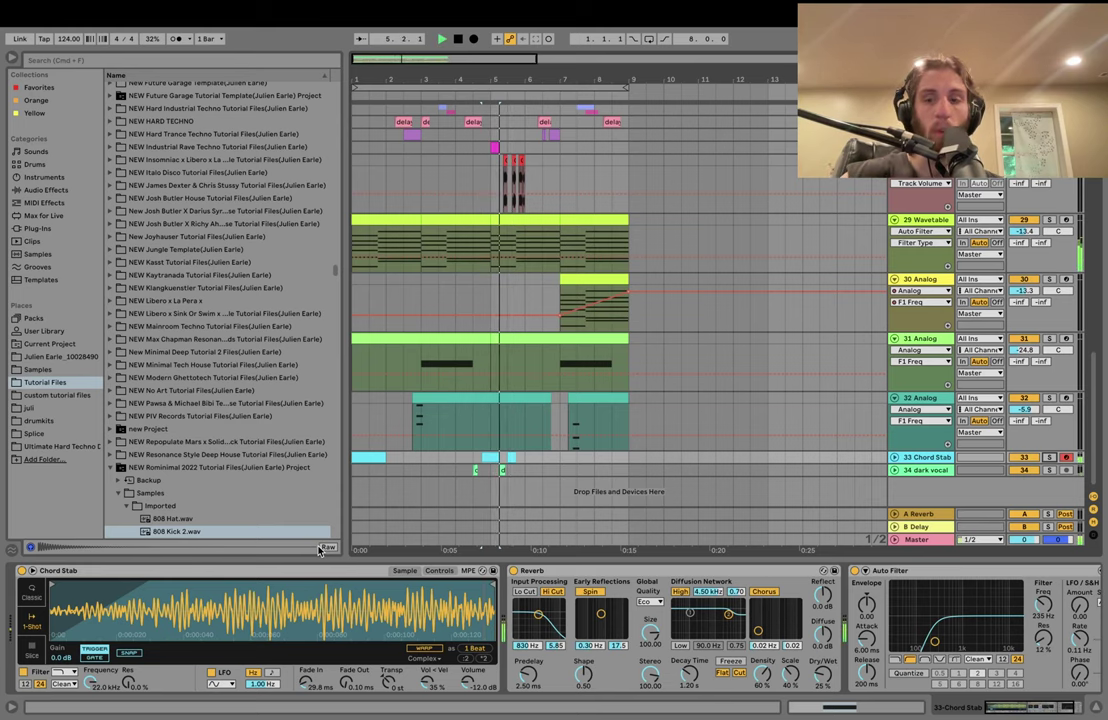
- Solo and unfold track 34 dark vocal, play its clips from 4.4.1 and unsolo the track
{"action": "left_click", "coordinate": [1048, 470]}
{"action": "key", "text": "space"}
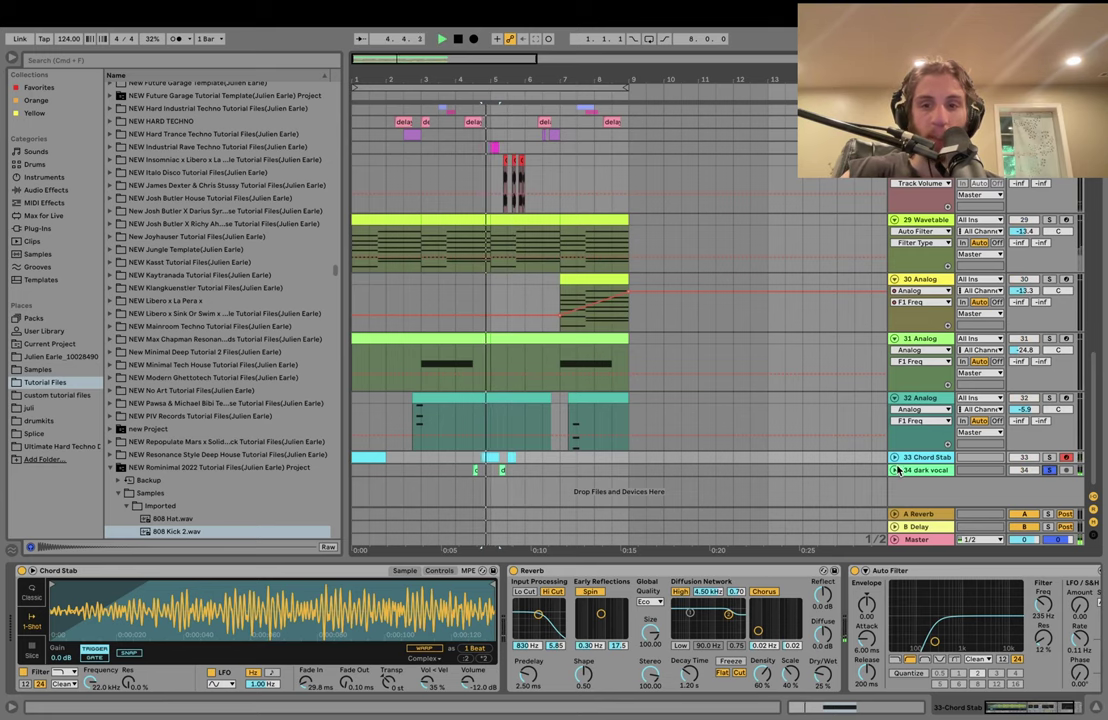
{"action": "left_click", "coordinate": [895, 470]}
{"action": "key", "text": "space"}
{"action": "scroll", "coordinate": [916, 474], "scroll_direction": "down", "scroll_amount": 2}
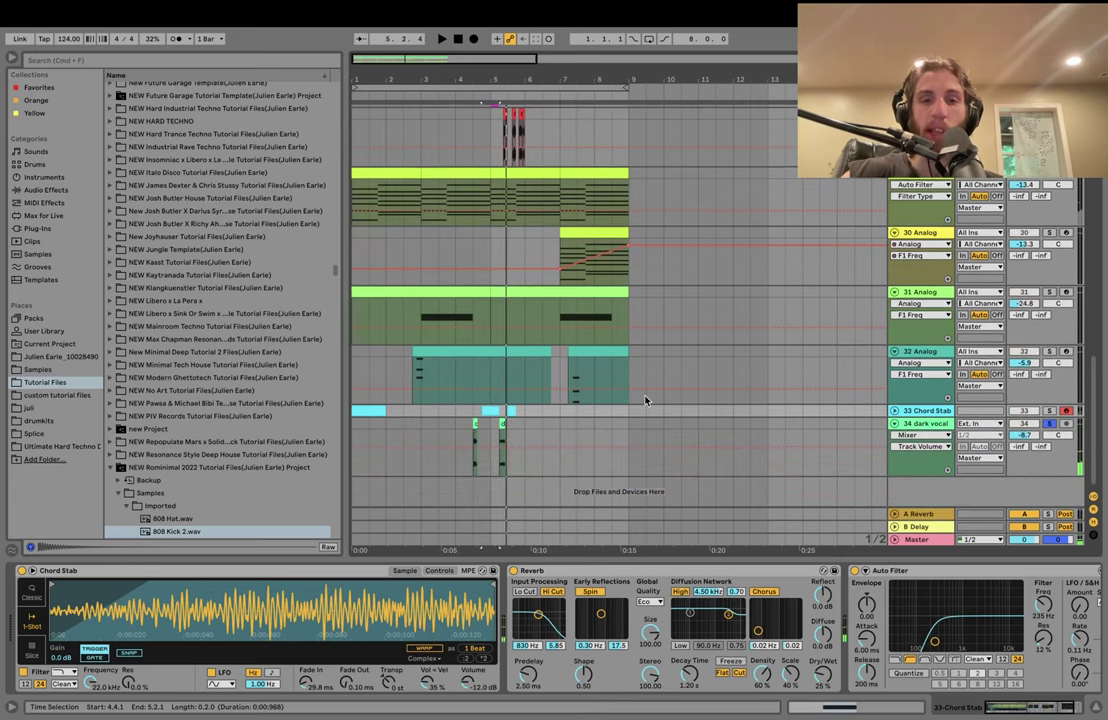
{"action": "left_click", "coordinate": [1049, 424]}
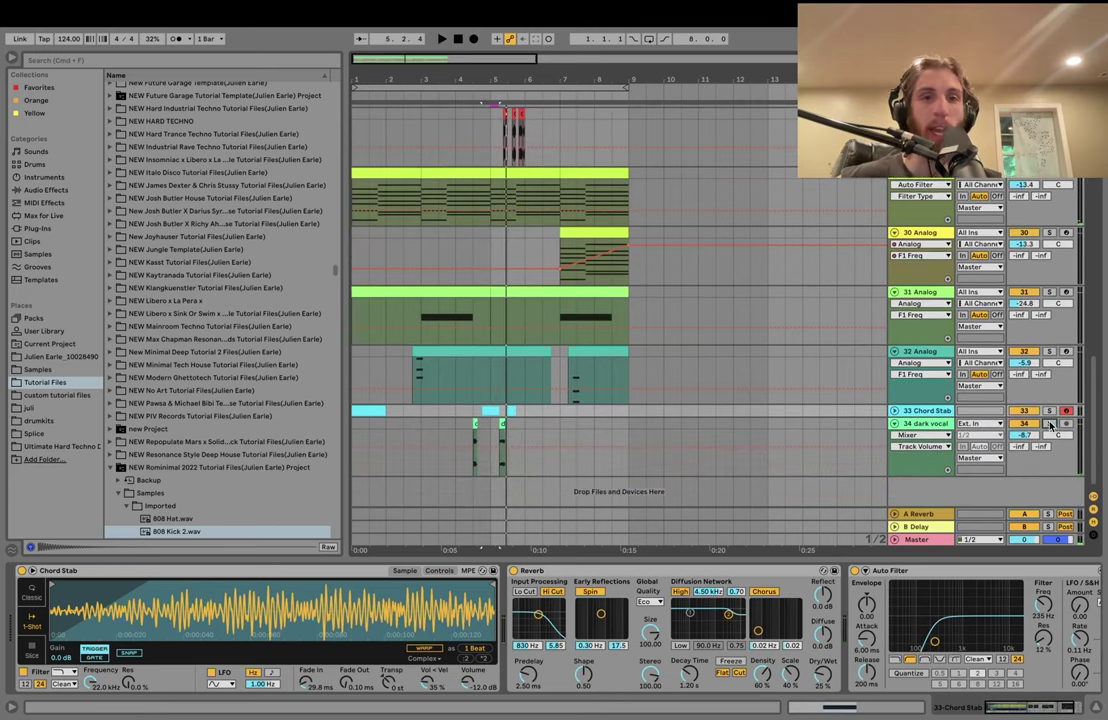
- Review the arrangement from the drum tracks down to dark vocal, selecting track 4 Tom-808-Low's clips on the way
{"action": "scroll", "coordinate": [463, 272], "scroll_direction": "up", "scroll_amount": 15}
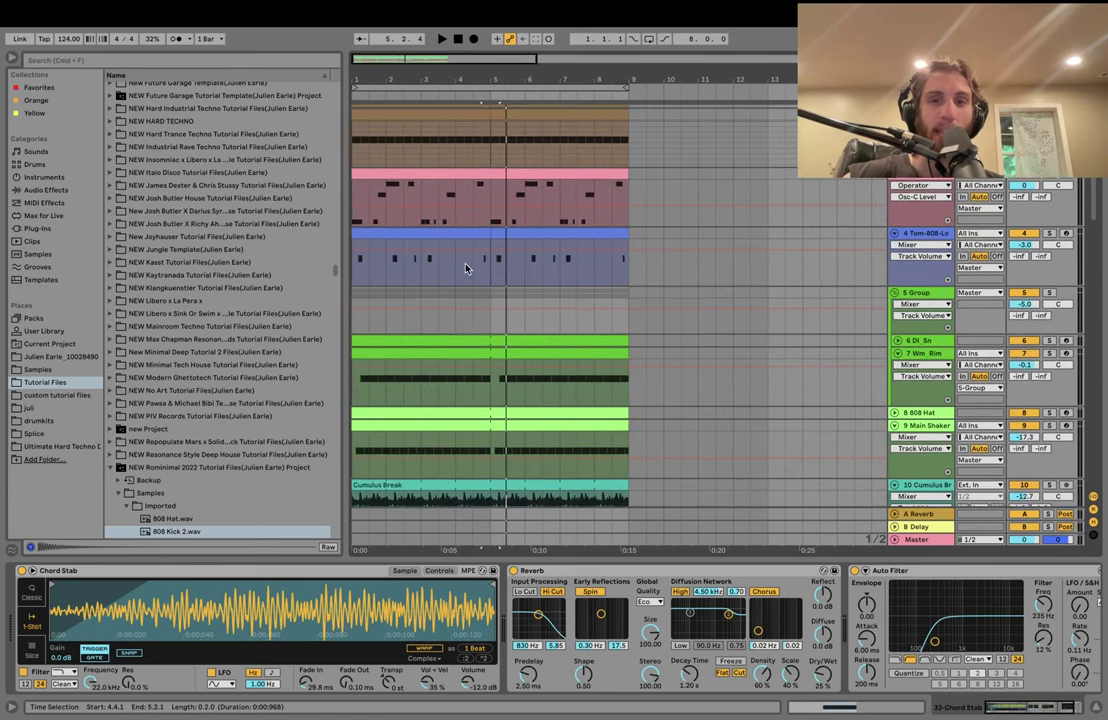
{"action": "scroll", "coordinate": [466, 269], "scroll_direction": "down", "scroll_amount": 1}
{"action": "left_click", "coordinate": [428, 219]}
{"action": "left_click", "coordinate": [547, 219], "text": "shift"}
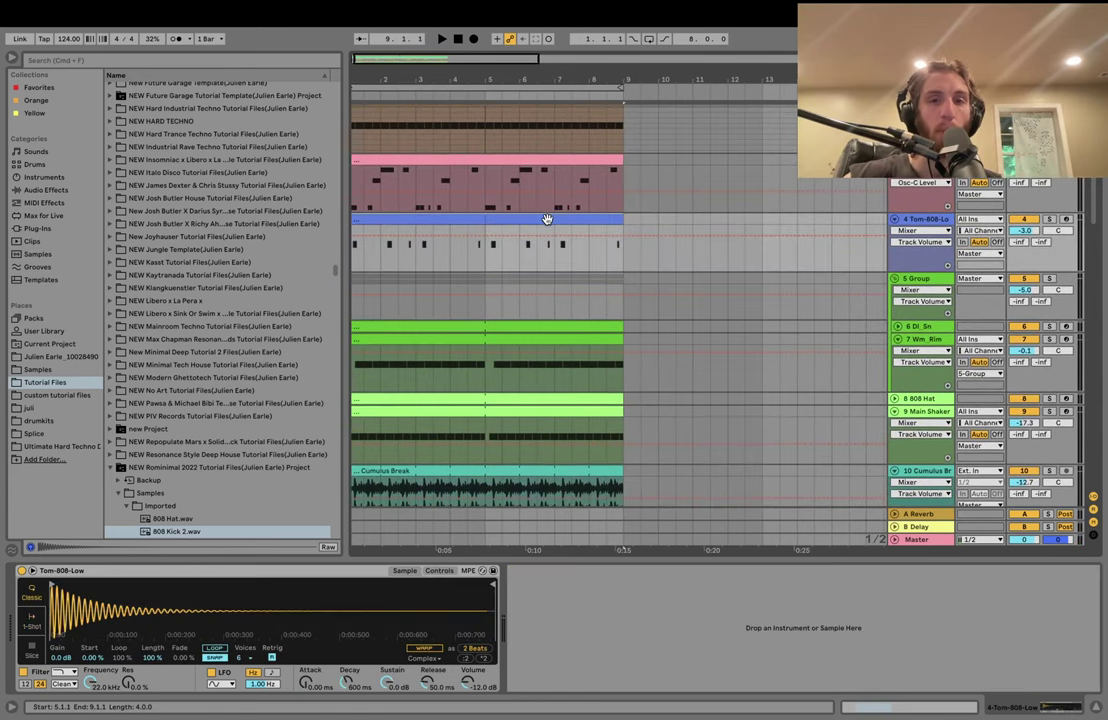
{"action": "scroll", "coordinate": [547, 220], "scroll_direction": "down", "scroll_amount": 8}
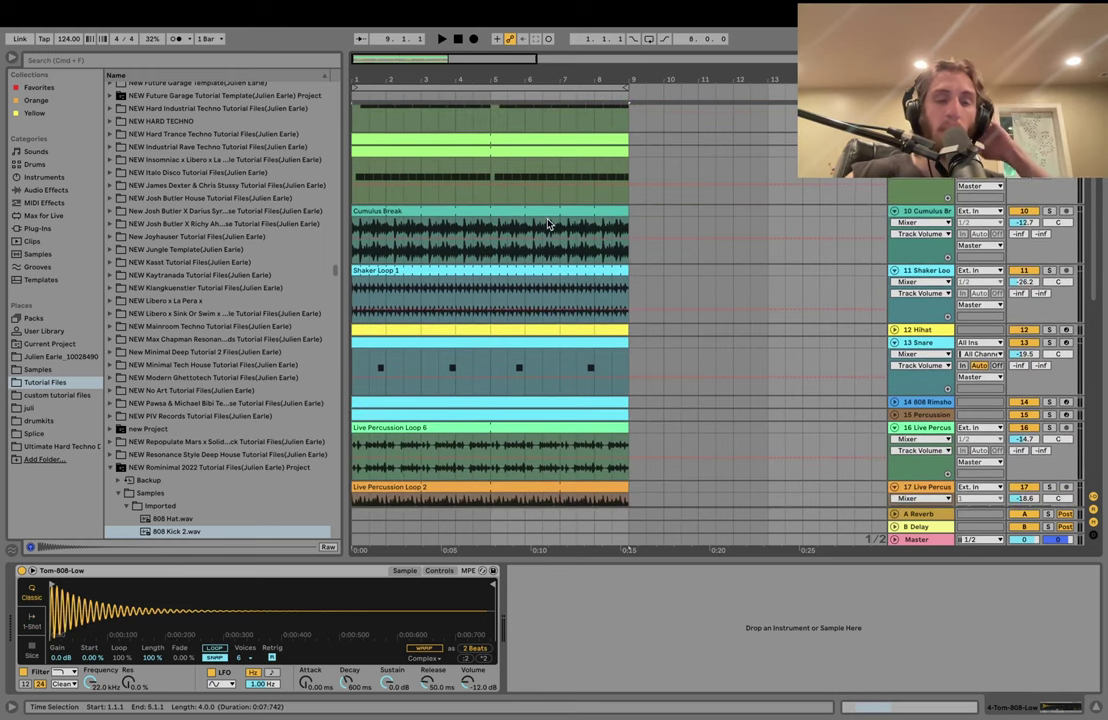
{"action": "scroll", "coordinate": [547, 222], "scroll_direction": "down", "scroll_amount": 15}
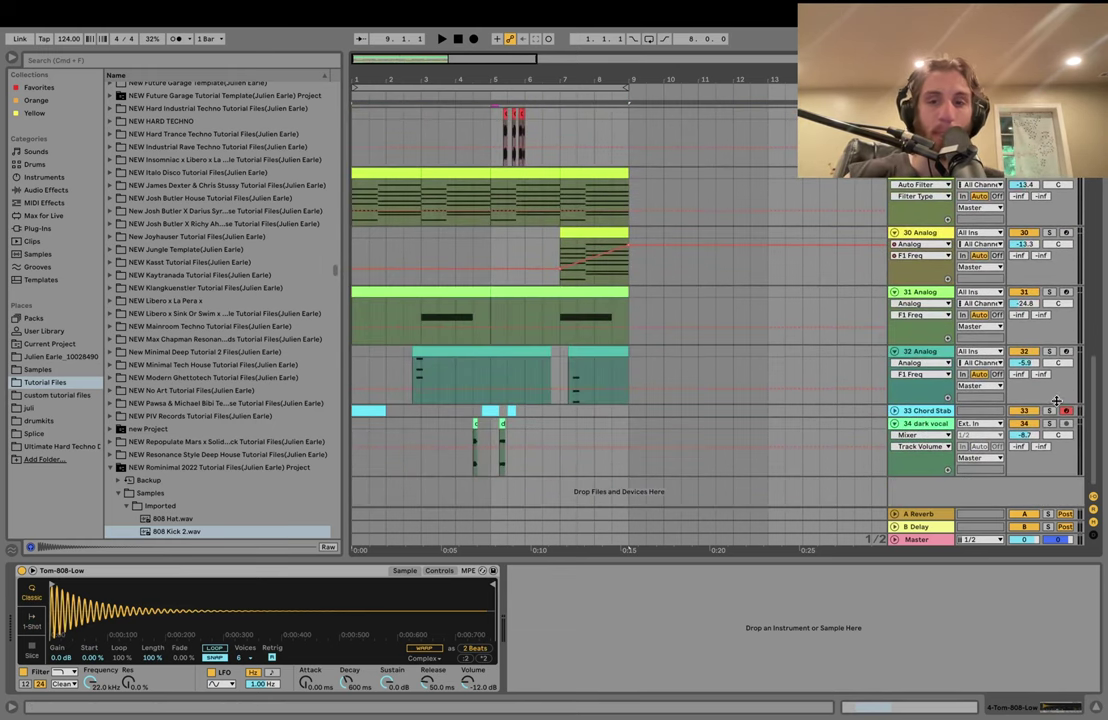
- Select all tracks in the arrangement and fold them
{"action": "left_click", "coordinate": [944, 423]}
{"action": "key", "text": "super+a"}
{"action": "key", "text": "u"}
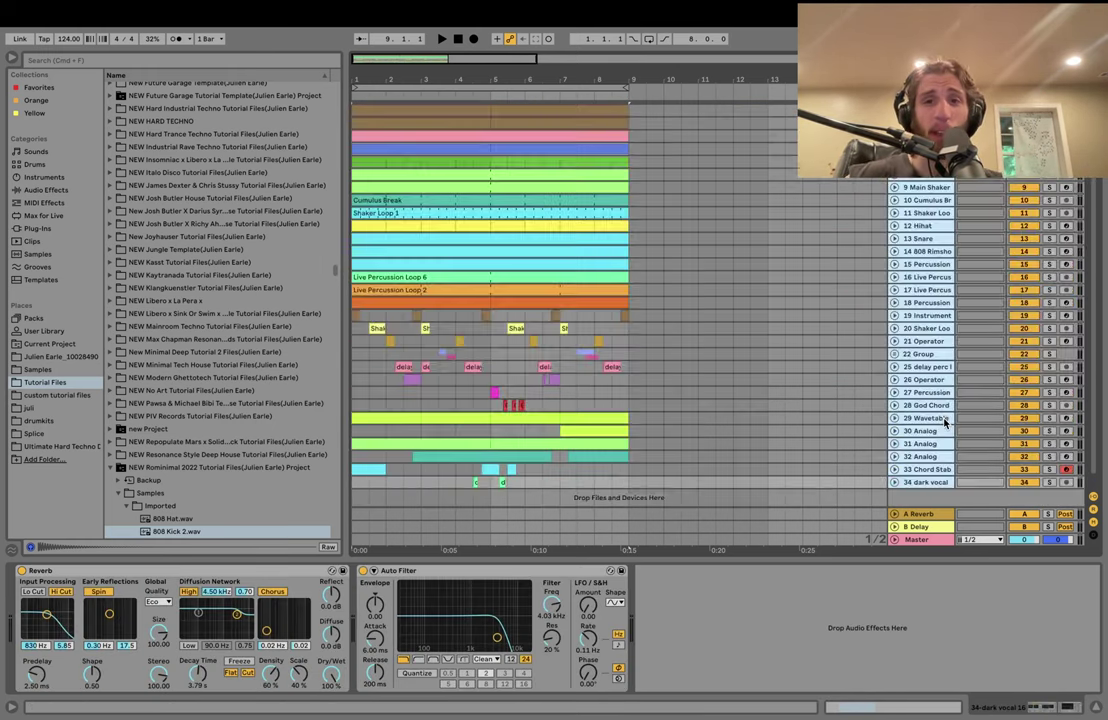